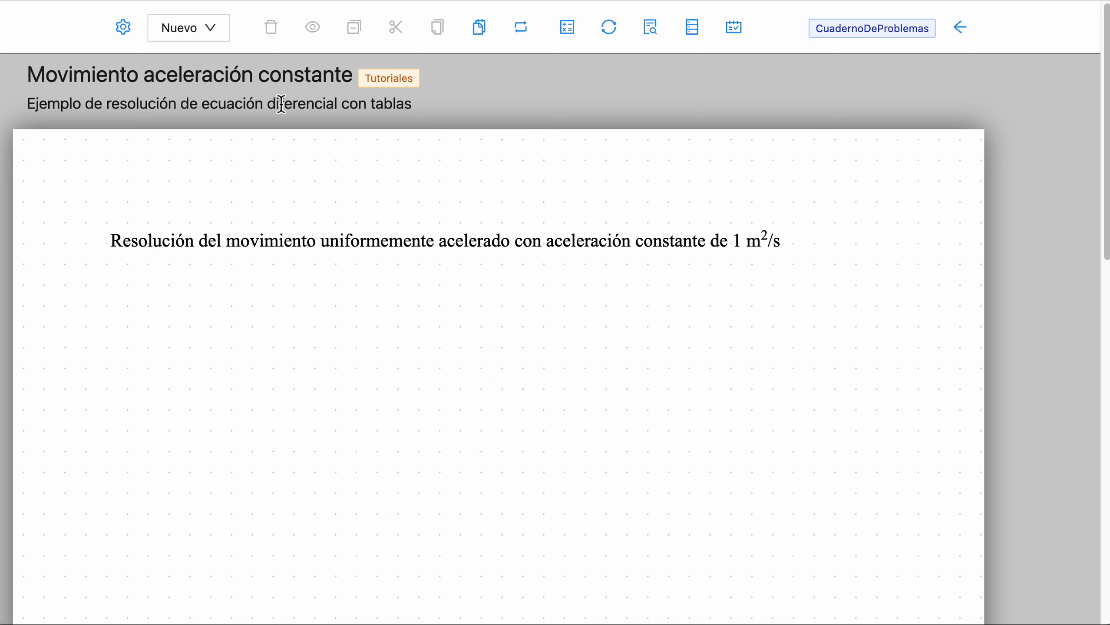
Step: Create a new Dato component on the sheet, just below the start of the heading text
left_click(221, 35)
left_click(212, 91)
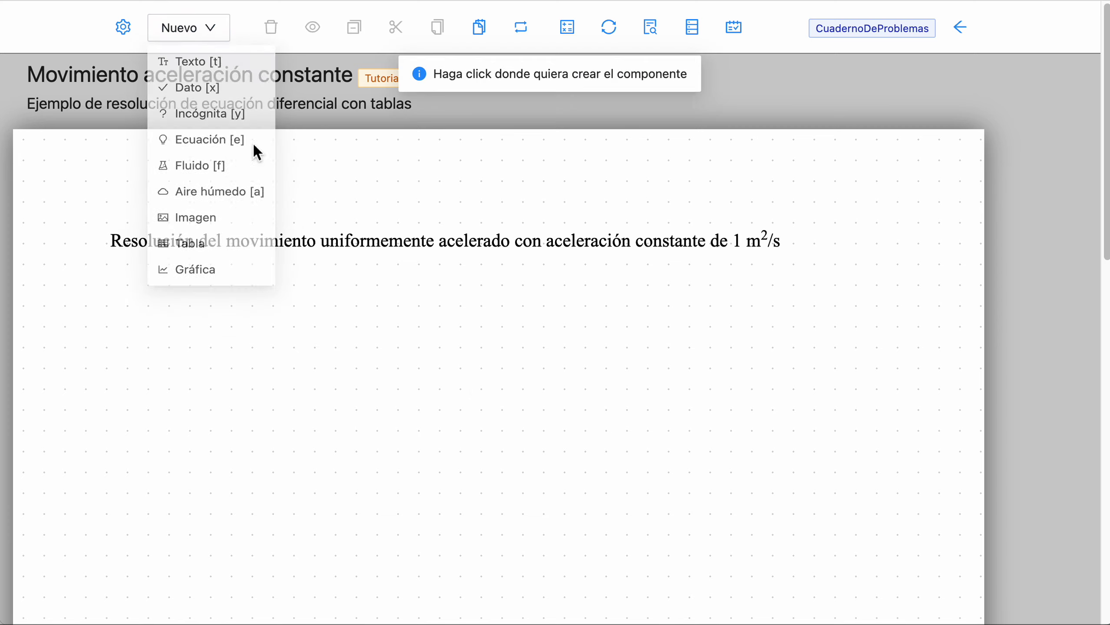
left_click(154, 303)
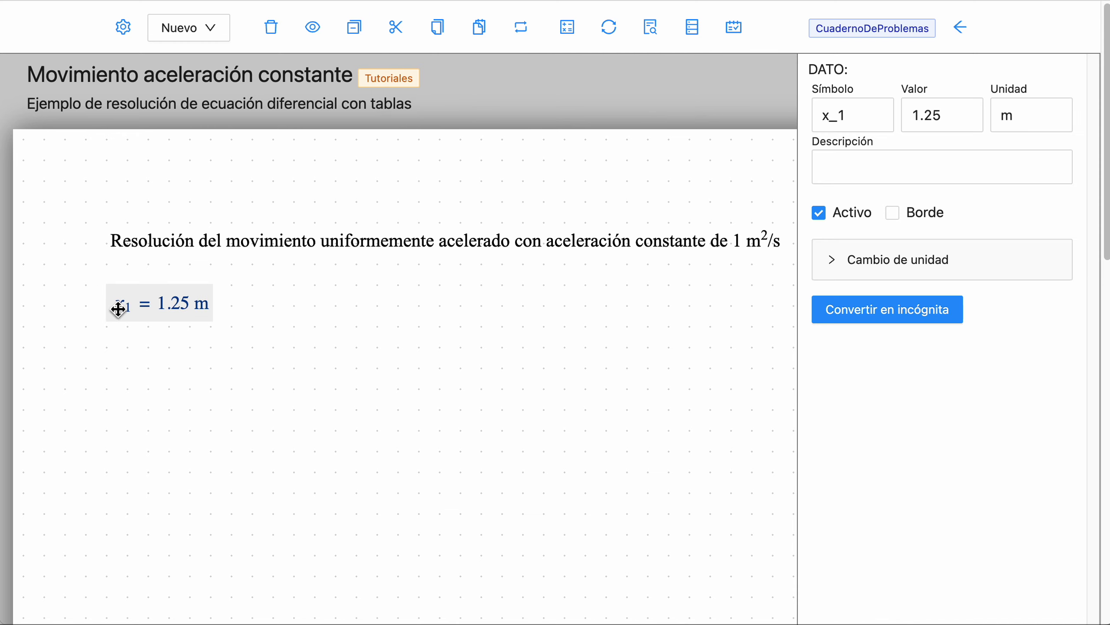
Step: Set the new data item's symbol to a, its value to 1 and its unit to m^2/s
left_click(837, 174)
left_click(847, 119)
left_click_drag(847, 119, 764, 118)
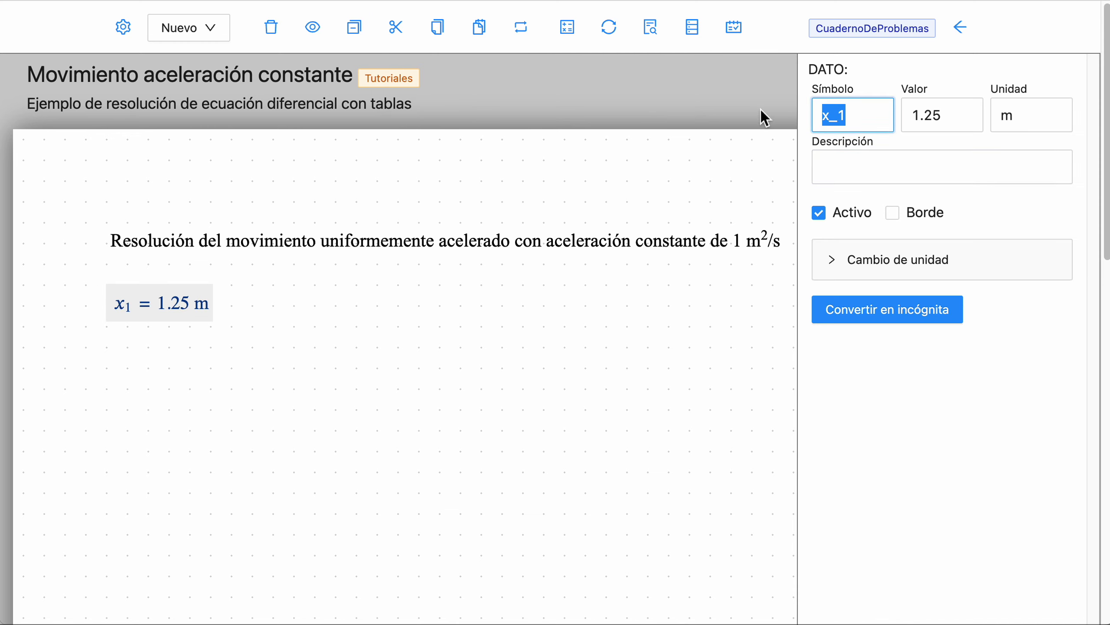
type("a")
left_click_drag(971, 119, 805, 103)
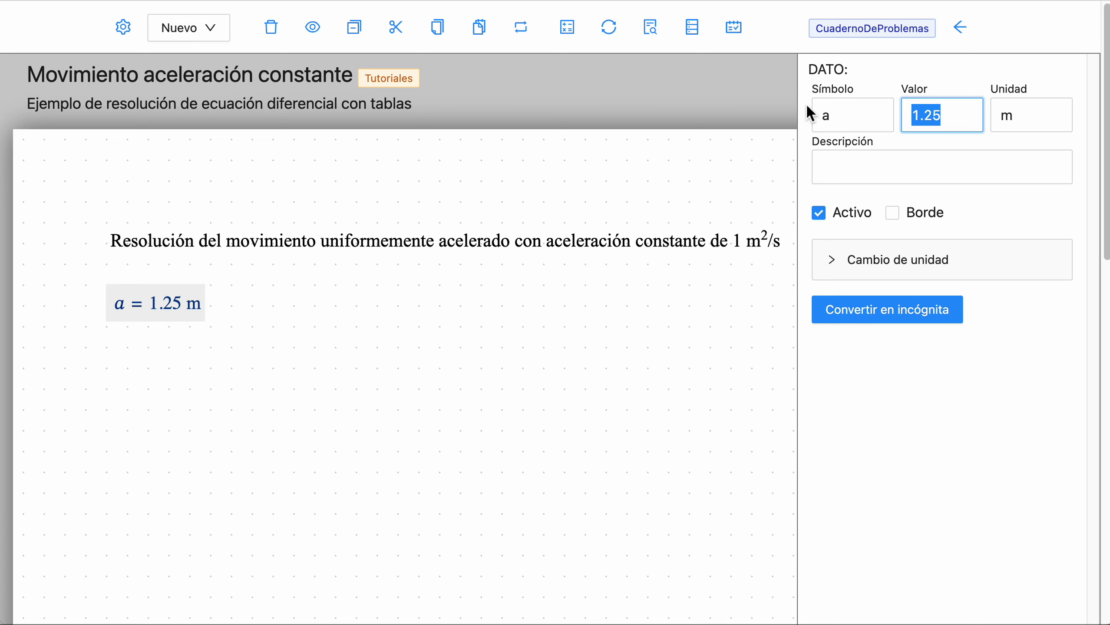
type("1")
left_click(1045, 115)
type("^")
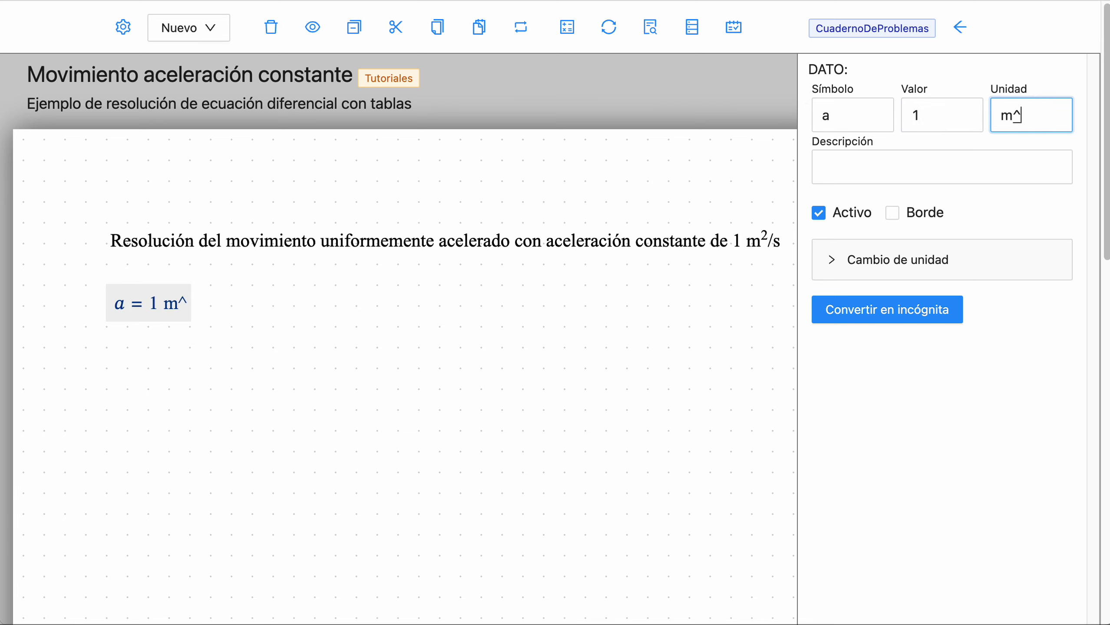
type("2/s")
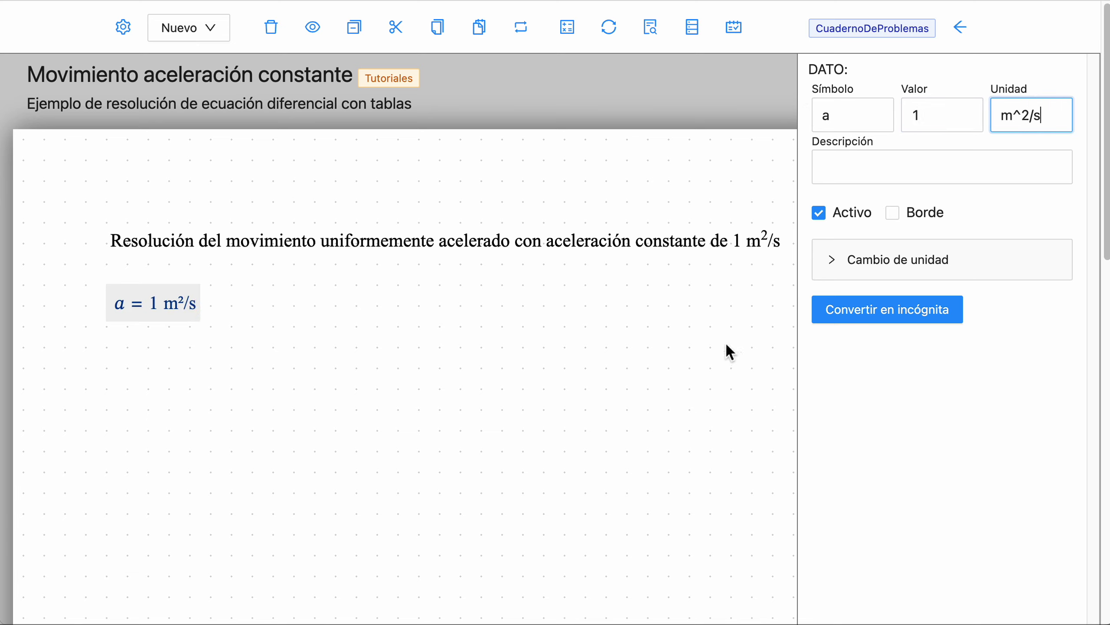
left_click(508, 409)
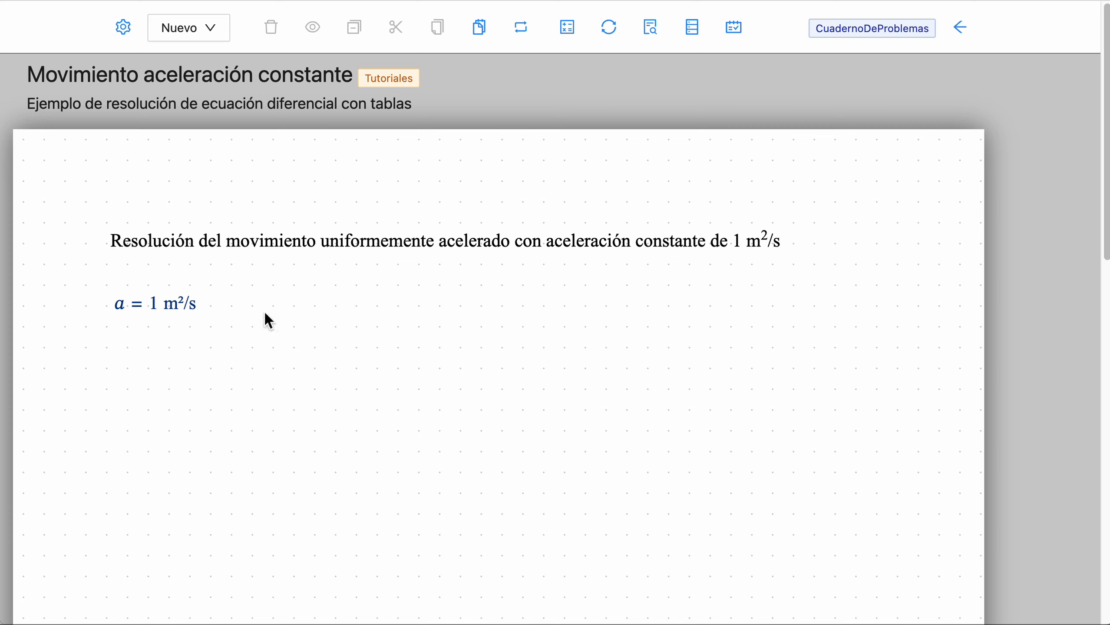
Step: Create a new Texto component and place it on the sheet beside the acceleration value
left_click(211, 29)
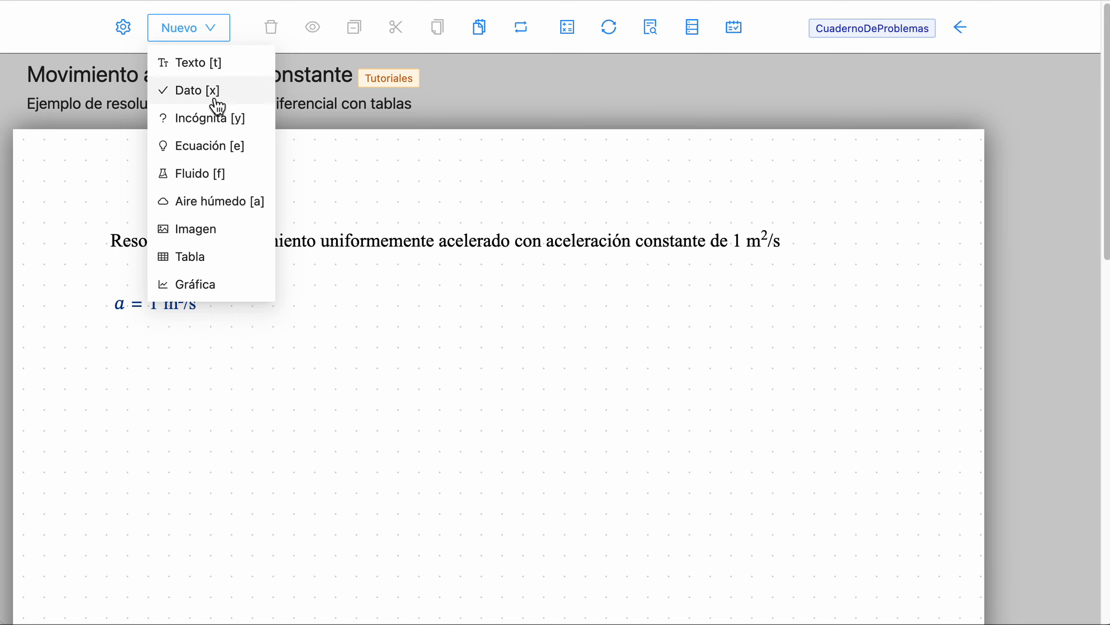
left_click(216, 64)
left_click(335, 288)
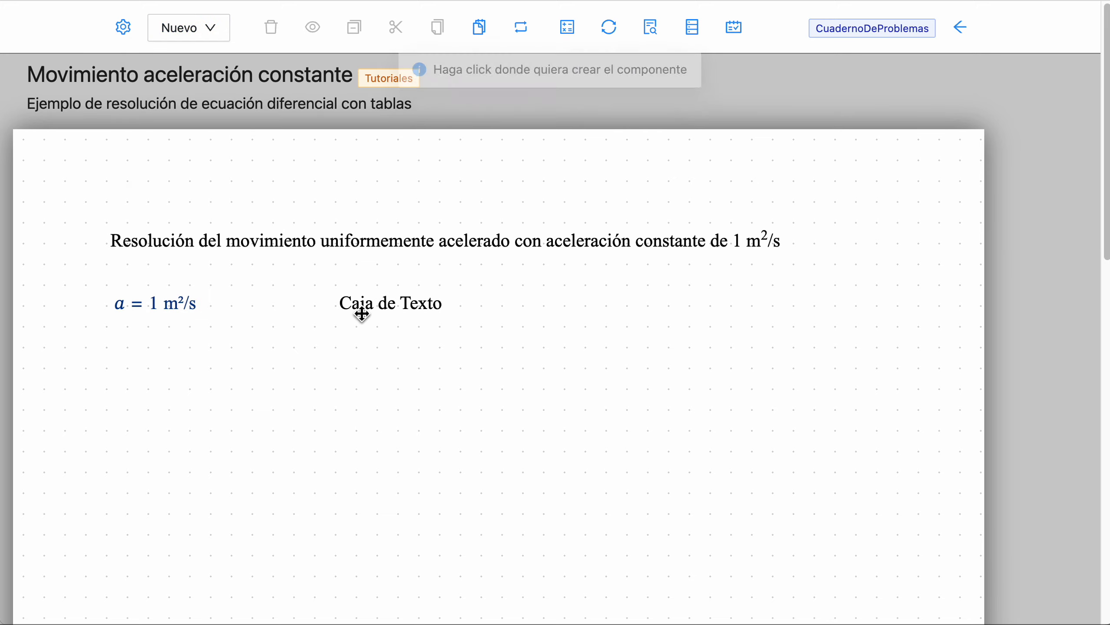
left_click_drag(359, 314, 309, 298)
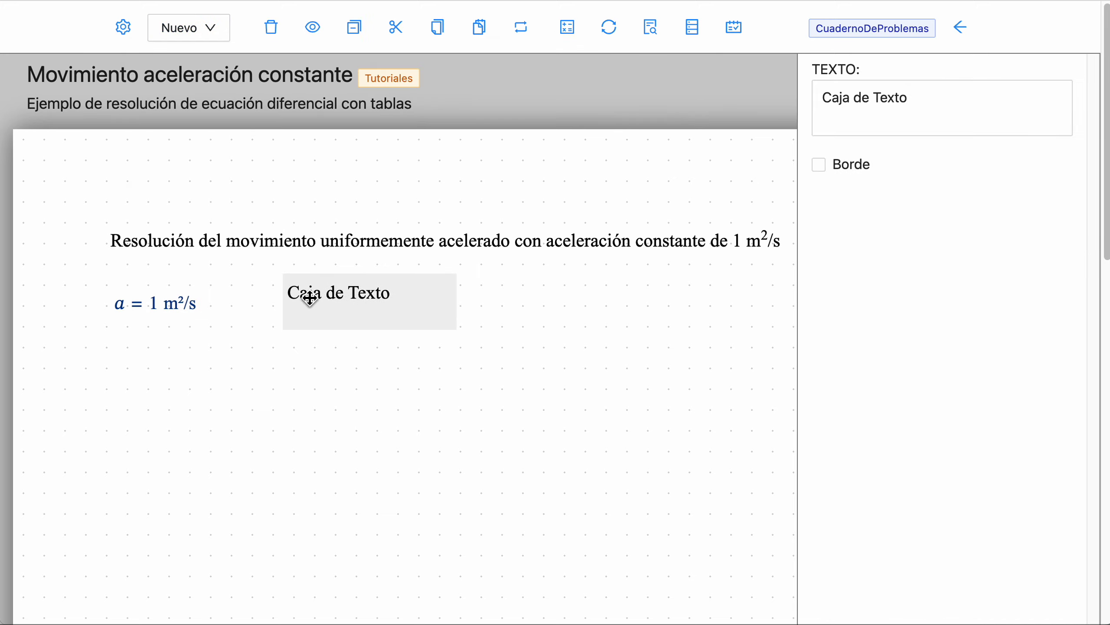
Step: Replace the text box's placeholder content with "Ecuaciones del movimiento para"
left_click(923, 121)
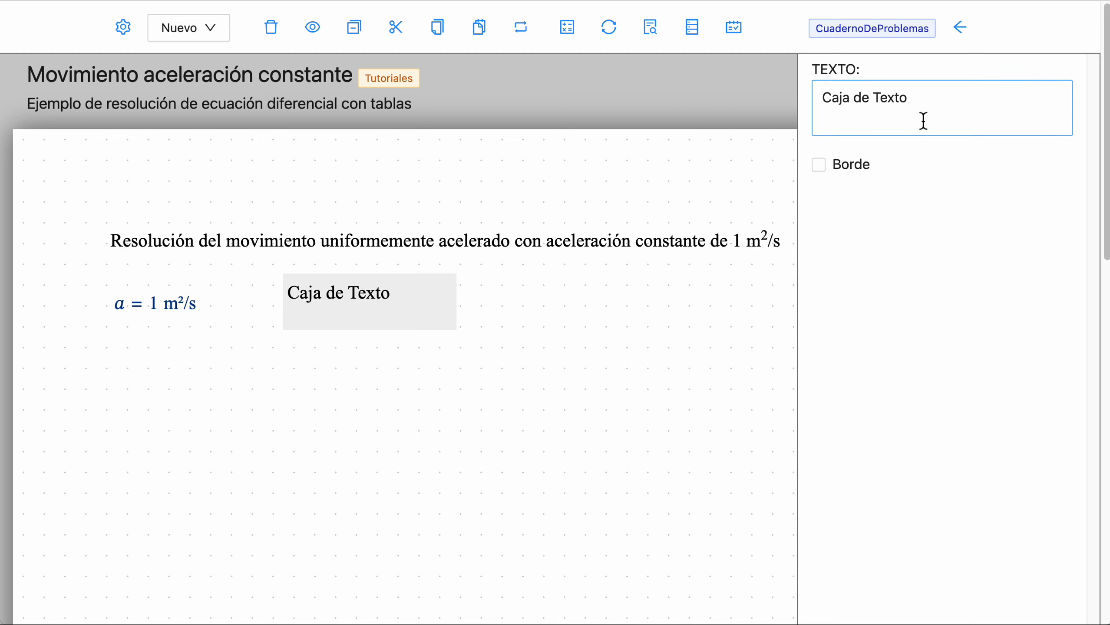
left_click_drag(961, 102, 807, 102)
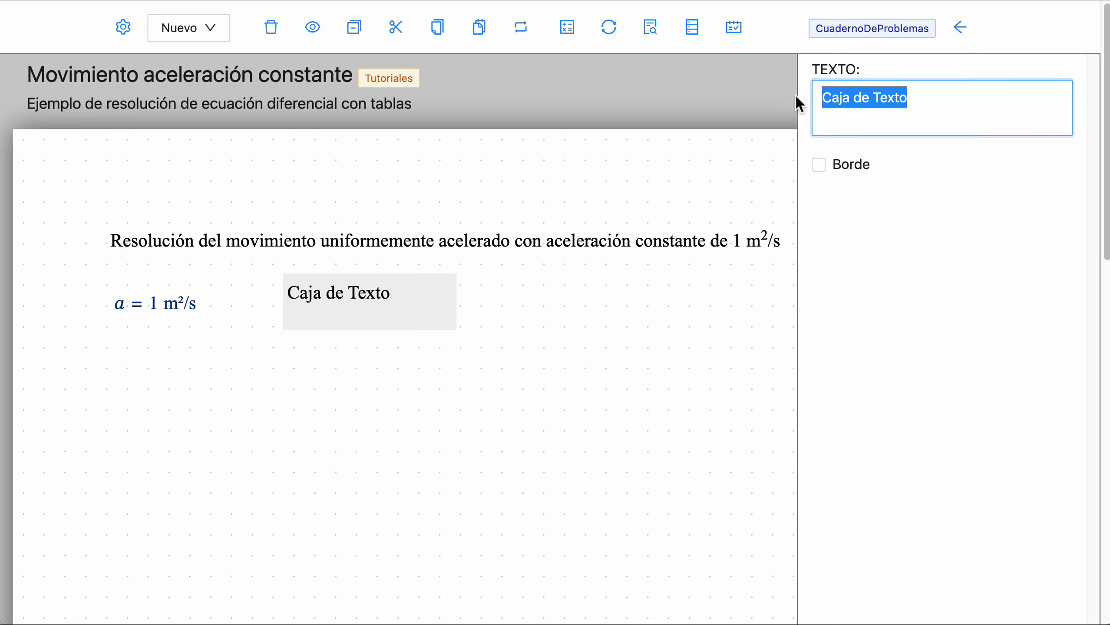
type("Ecucio")
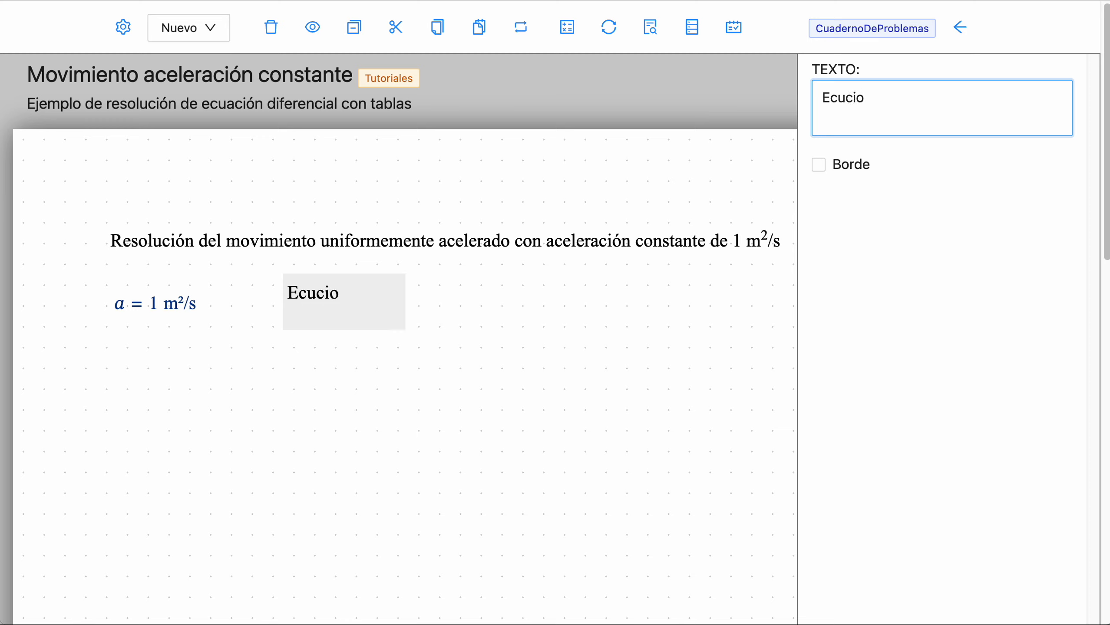
type("nes del")
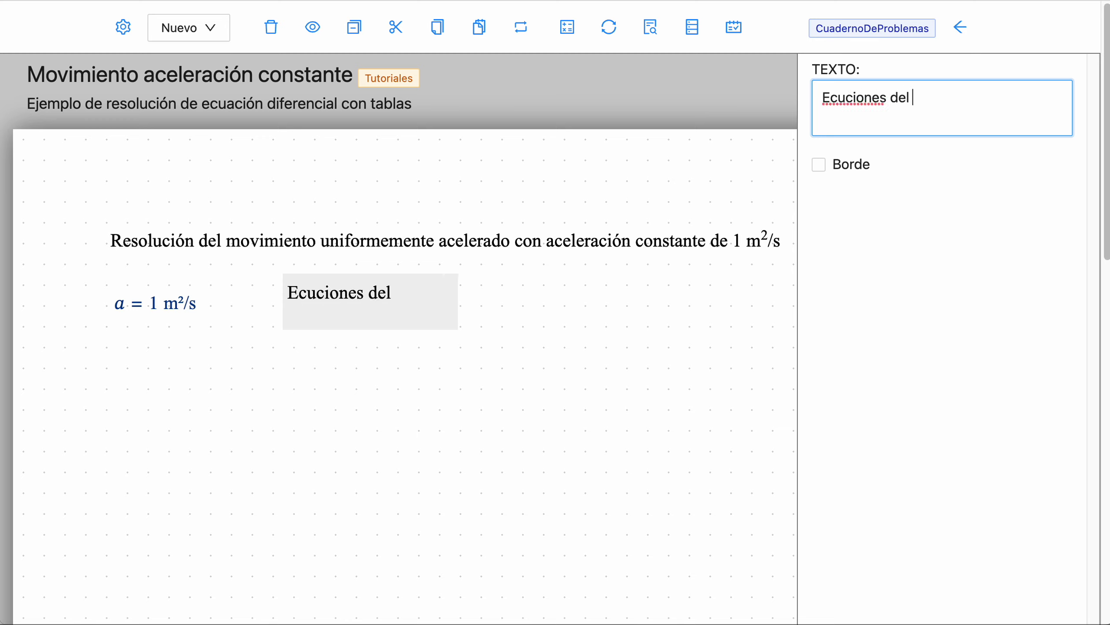
key("BackSpace")
type("a")
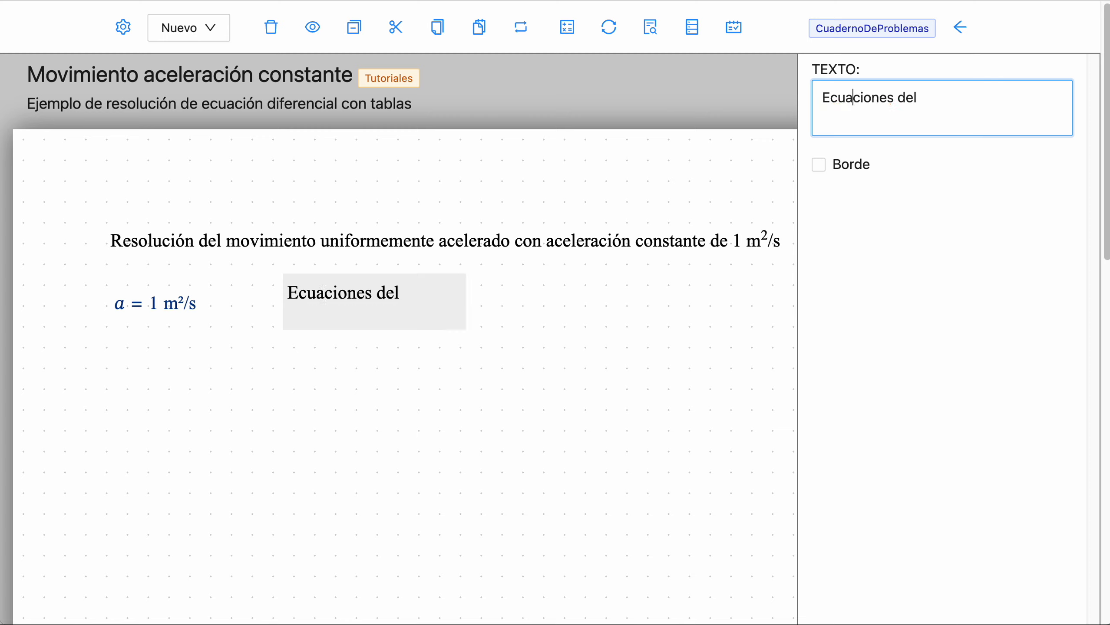
type(" moci")
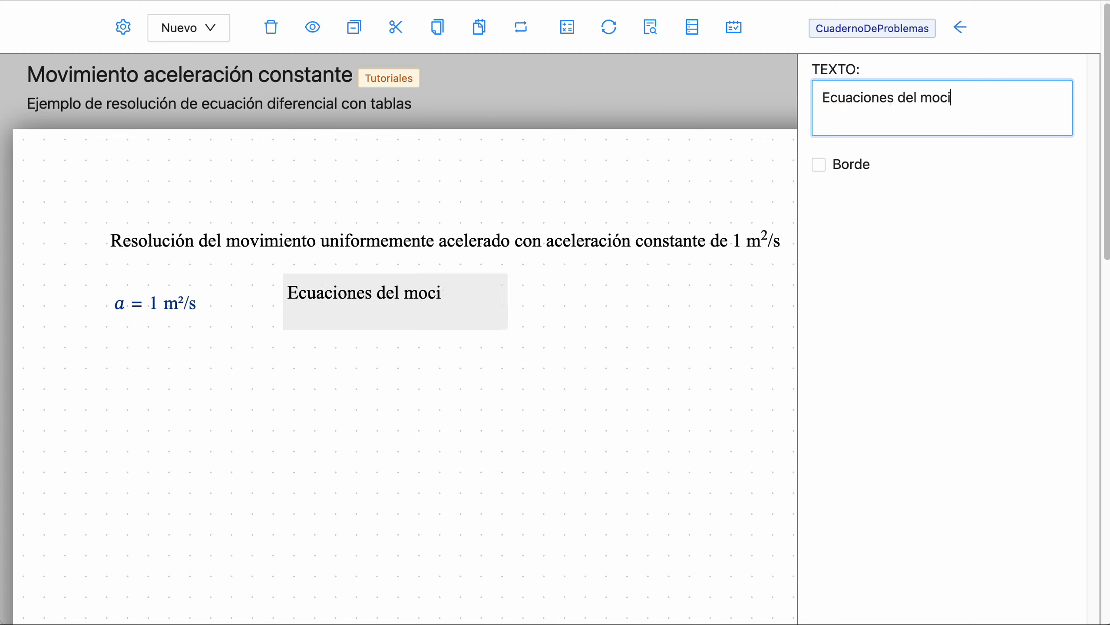
key("BackSpace")
key("BackSpace")
type("vimien")
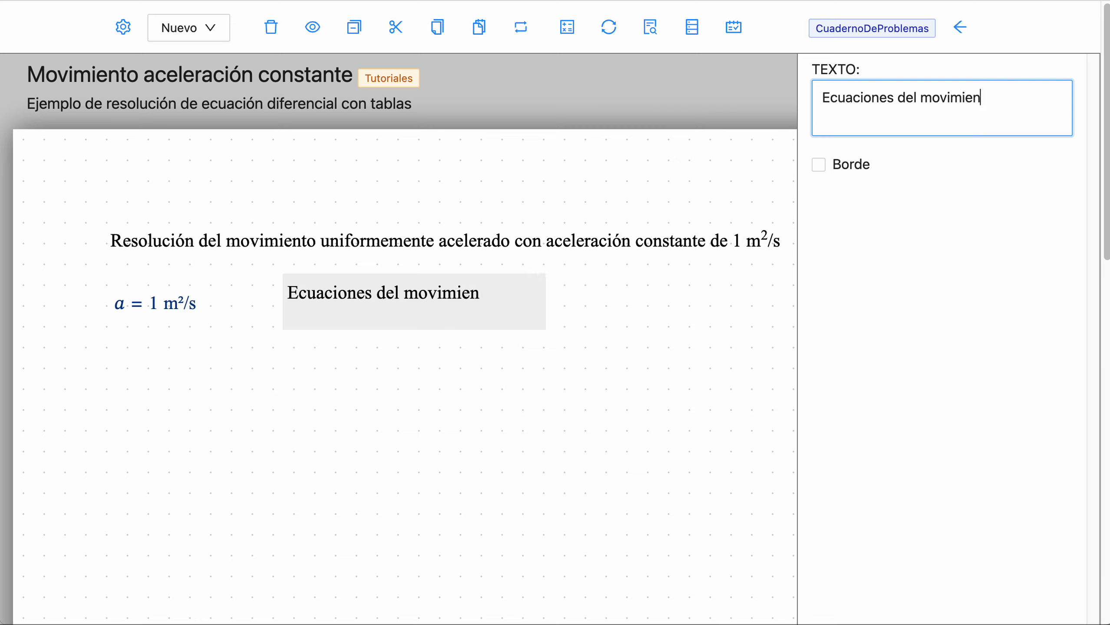
type("to para ")
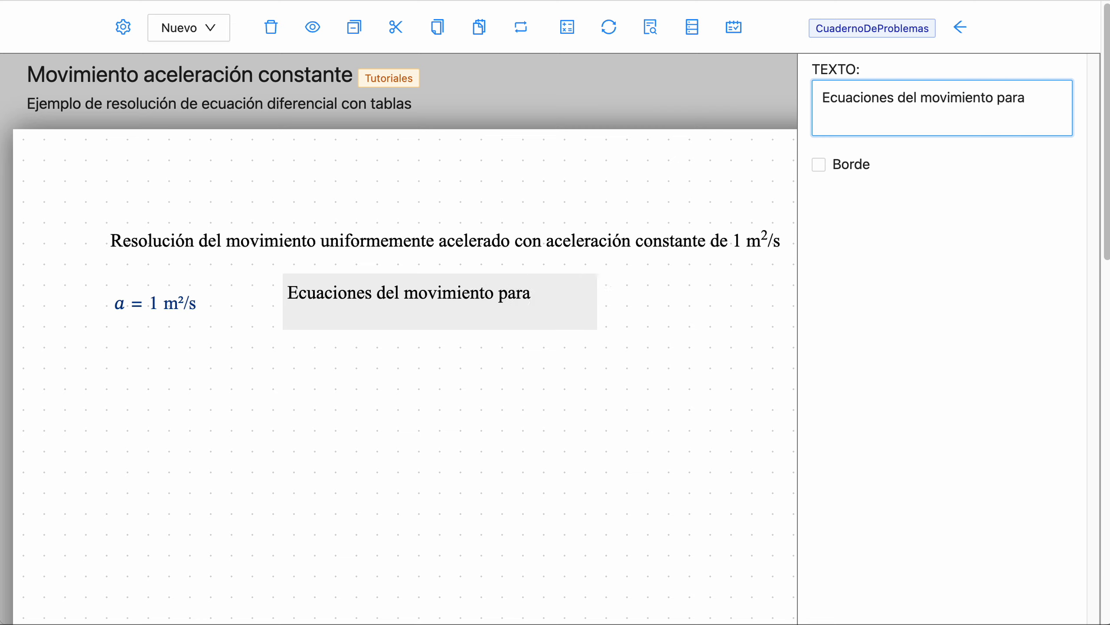
Step: Continue the text box's sentence with "un instante t, al inicio (i)"
type("un instl")
key("BackSpace")
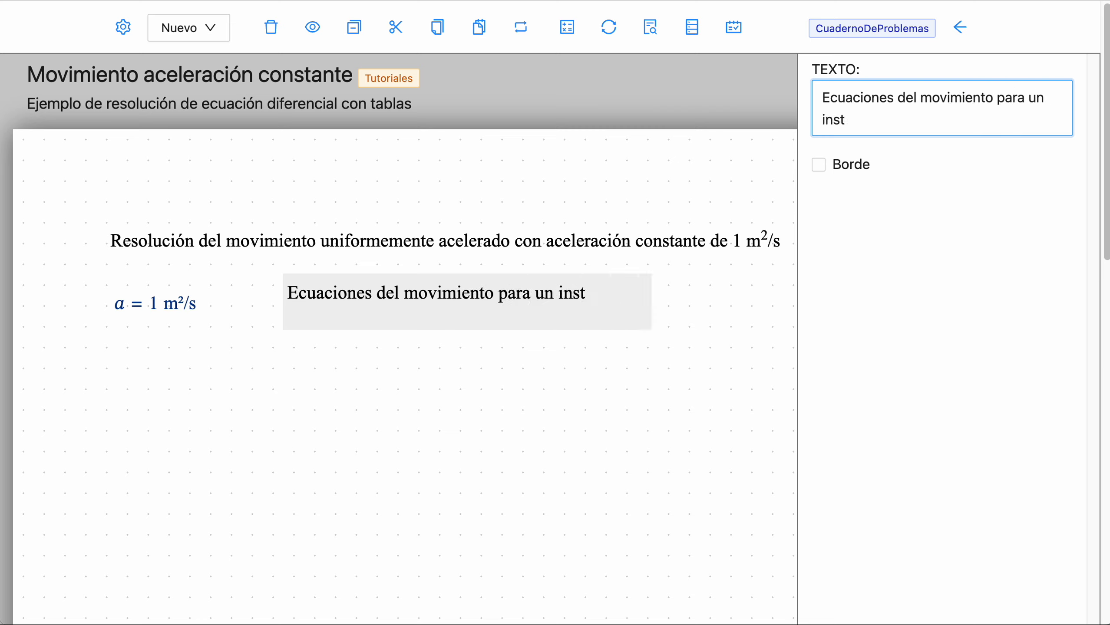
type("nate")
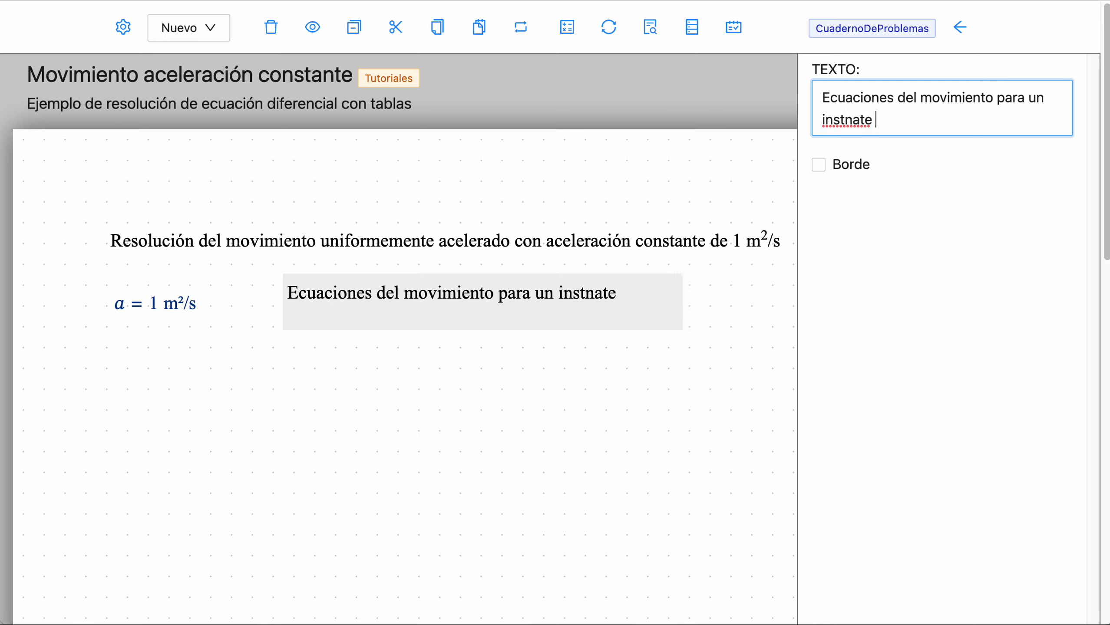
key("BackSpace")
key("BackSpace")
key("BackSpace")
key("BackSpace")
key("BackSpace")
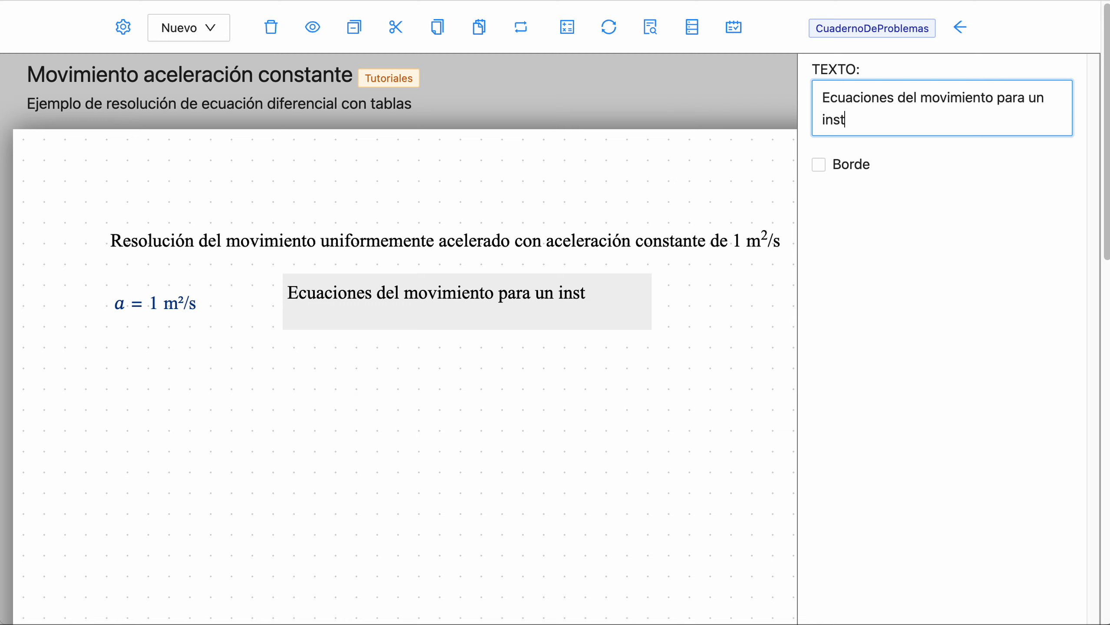
type("ante t")
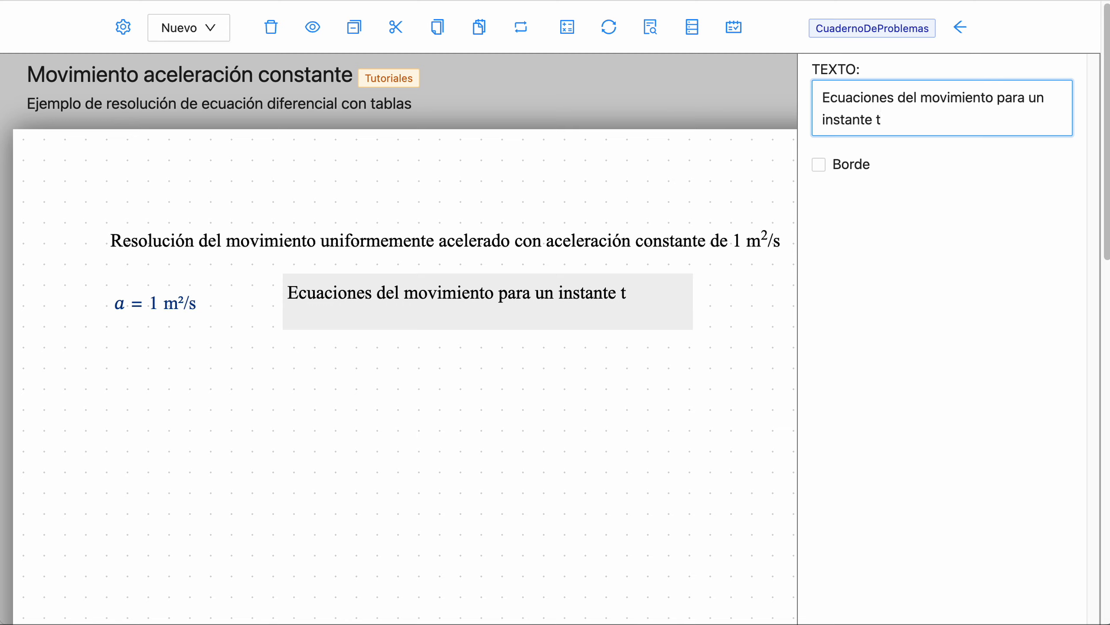
type(", al ")
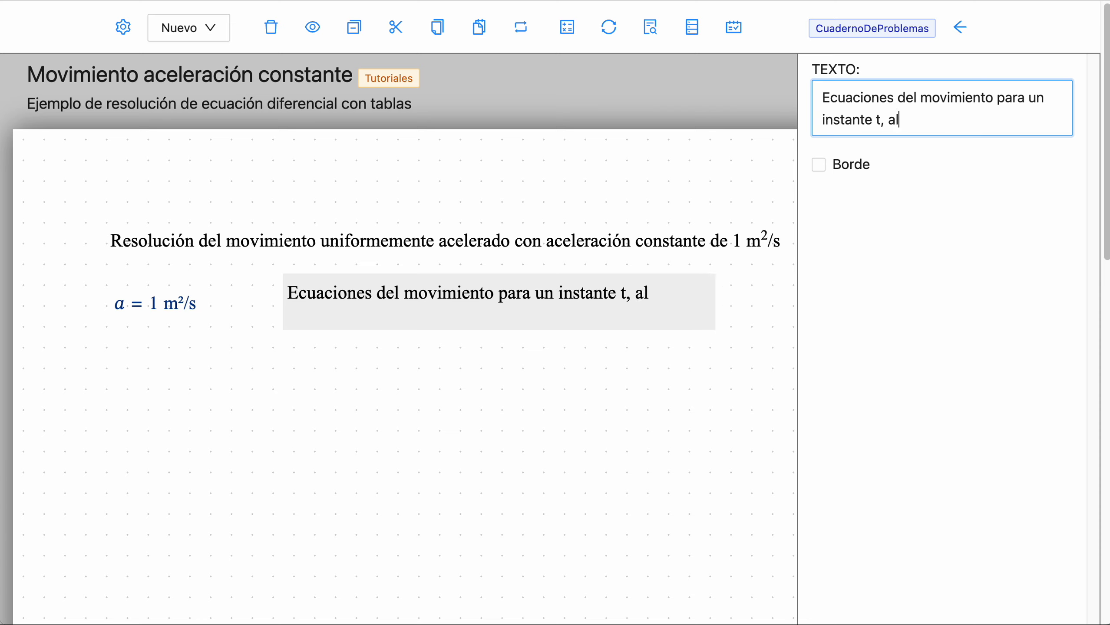
type("inici")
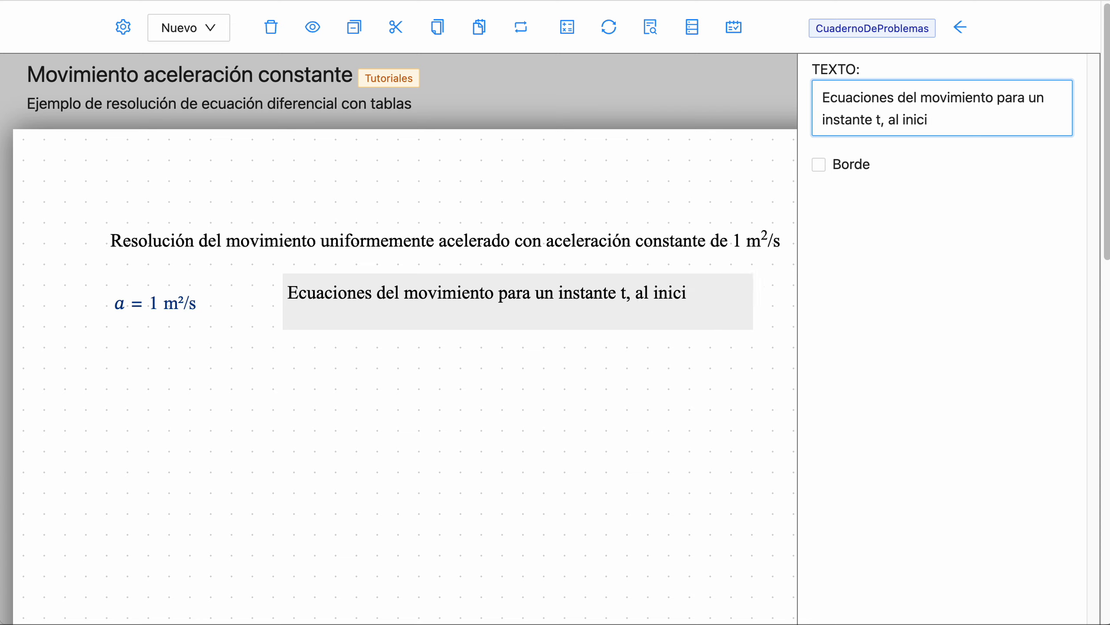
type("i (i")
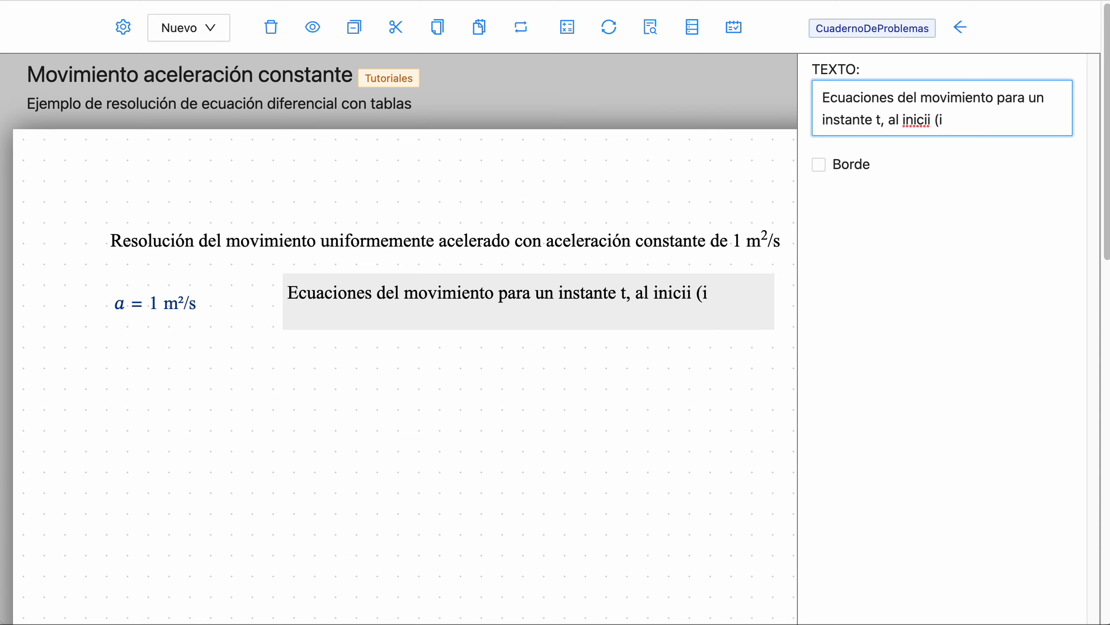
type(")")
left_click(933, 119)
key("BackSpace")
type("o")
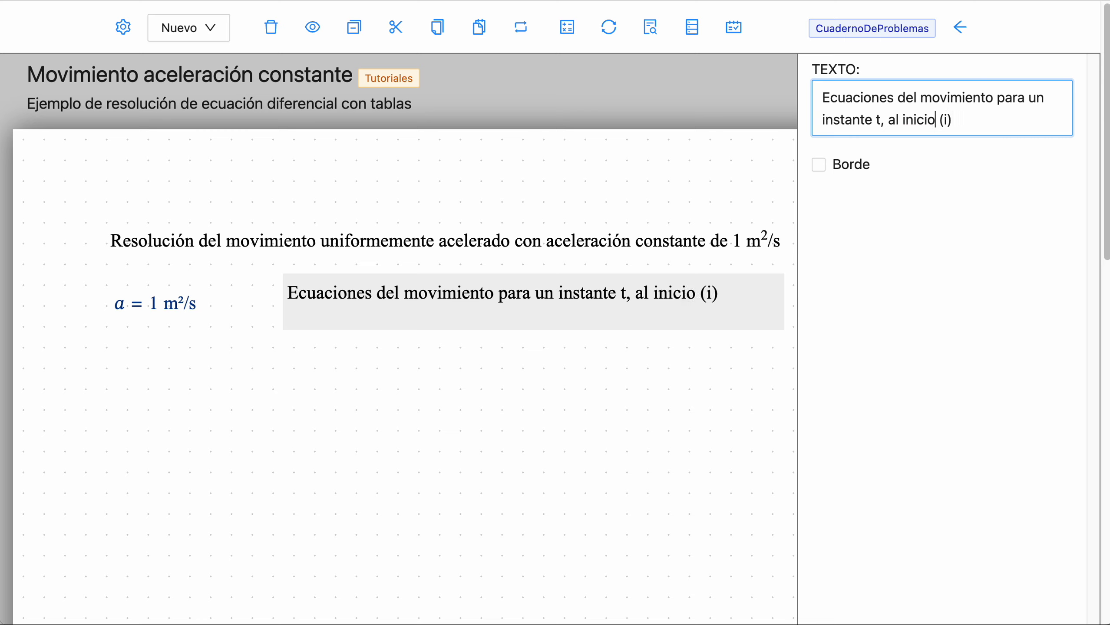
Step: Extend the text box's sentence after "(i)" with "tendremos una posición y una velocidad, y al final"
key("Right")
key("Right")
key("Right")
key("Right")
type("tendermos ")
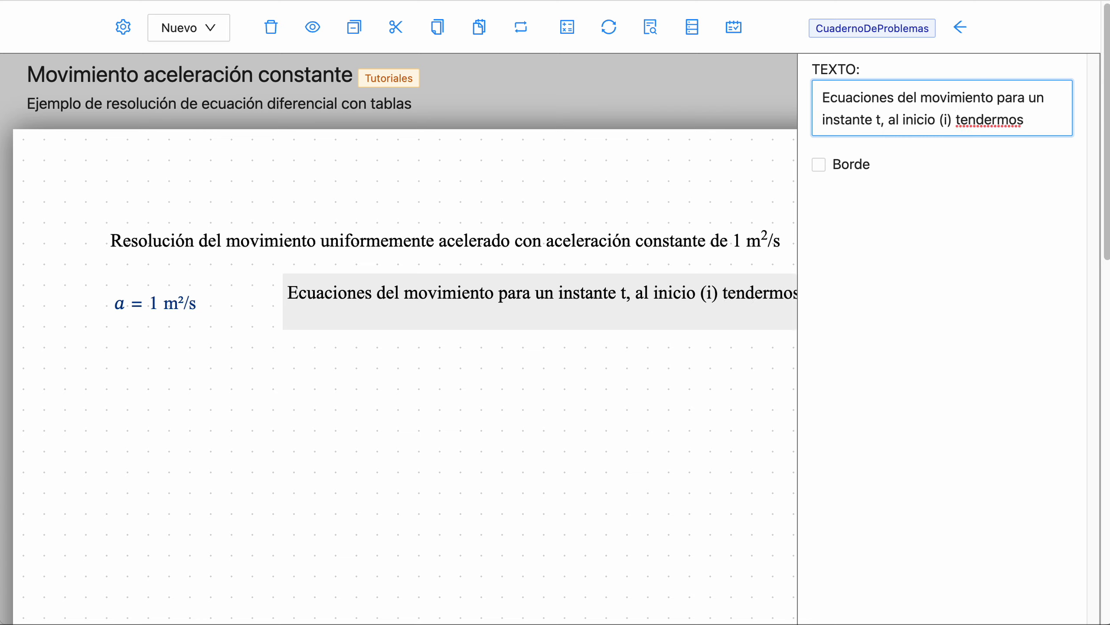
type("un")
key("BackSpace")
key("BackSpace")
key("BackSpace")
key("BackSpace")
key("BackSpace")
key("BackSpace")
key("BackSpace")
key("BackSpace")
type("re")
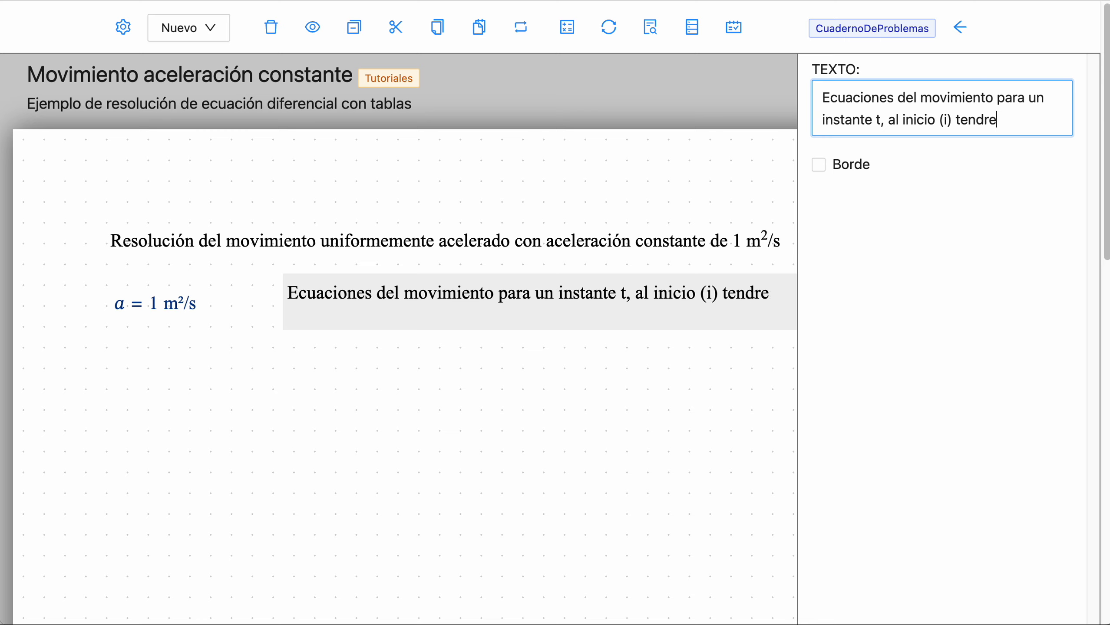
type("mos un aposi")
type("ción")
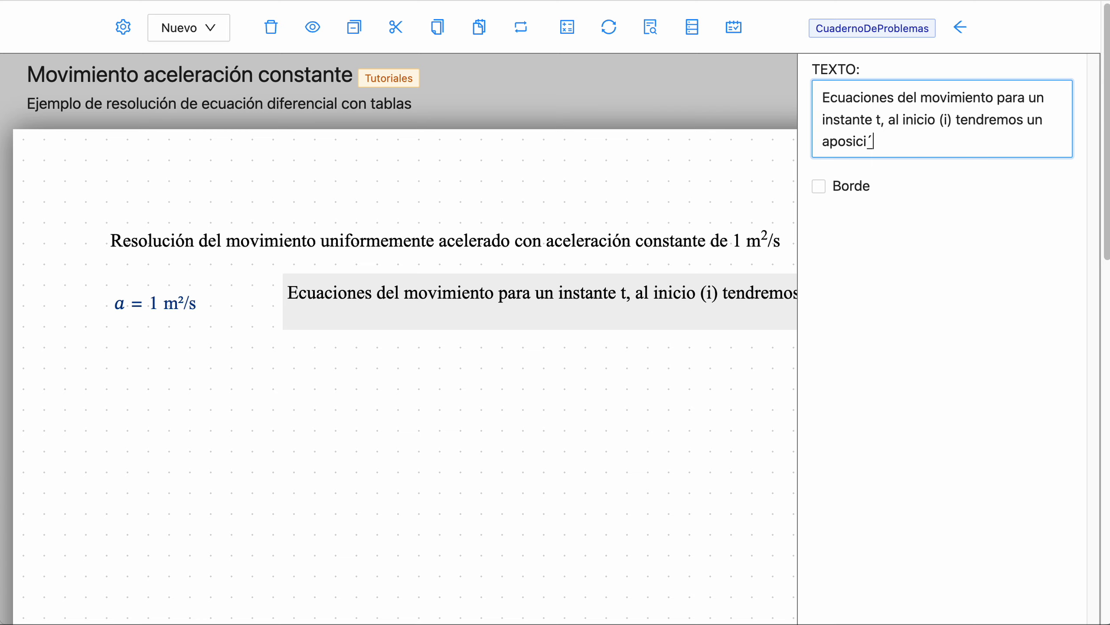
key("Left")
key("Left")
key("Left")
key("Left")
key("Left")
key("BackSpace")
key("BackSpace")
type("a posición y un")
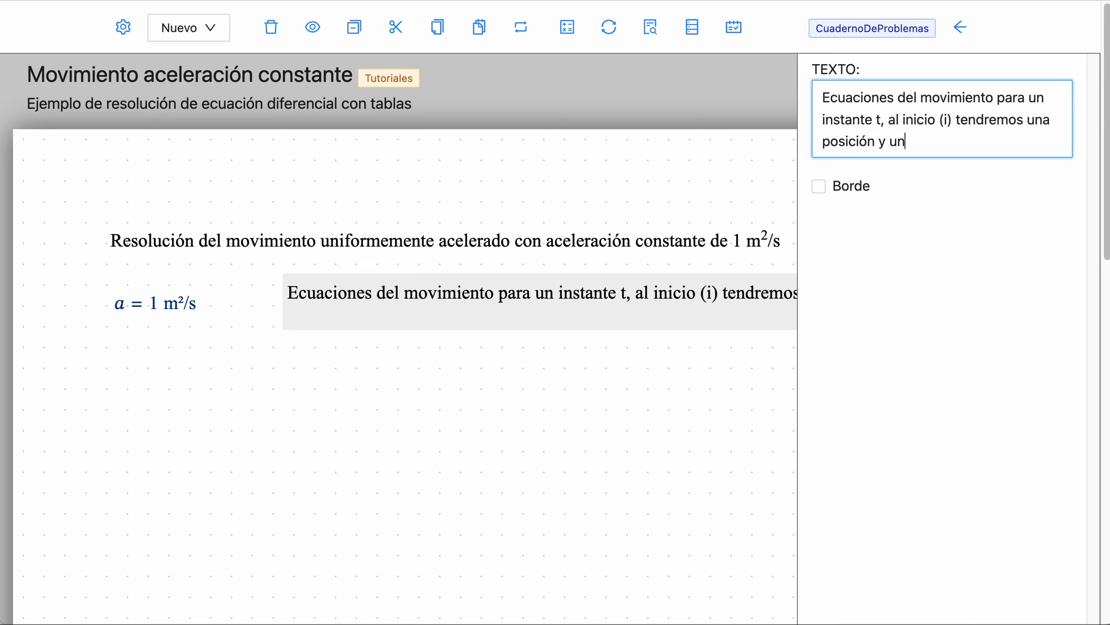
type("a velocidad, y al final")
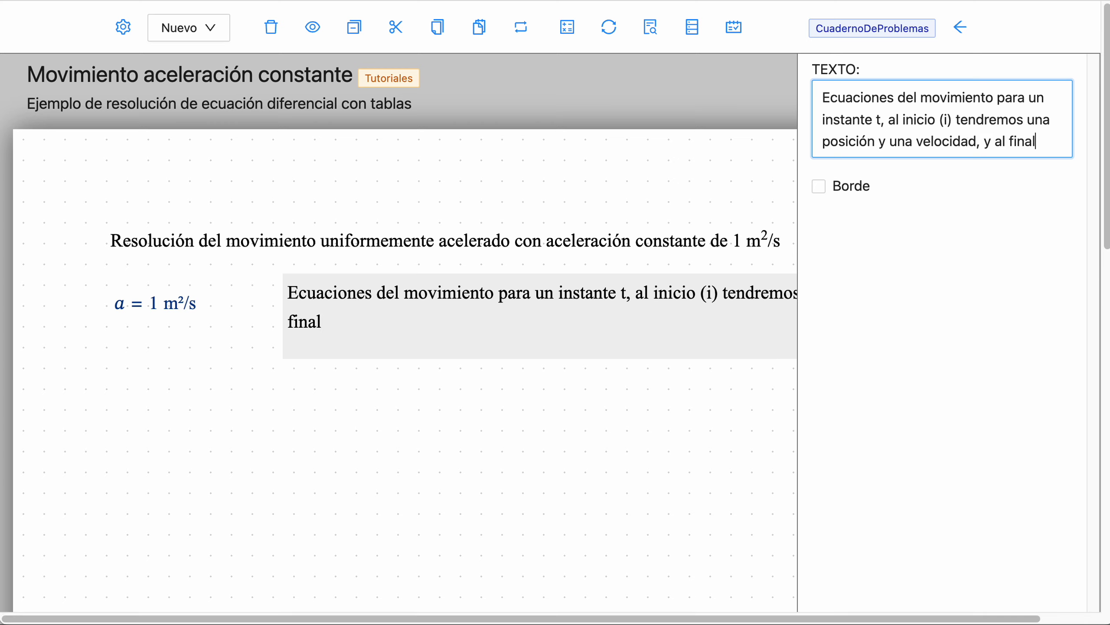
Step: Complete the sentence with "(f) tendremos otras." and move the text box below the acceleration value, aligned with the heading
type(" (f)")
type(" tendremos")
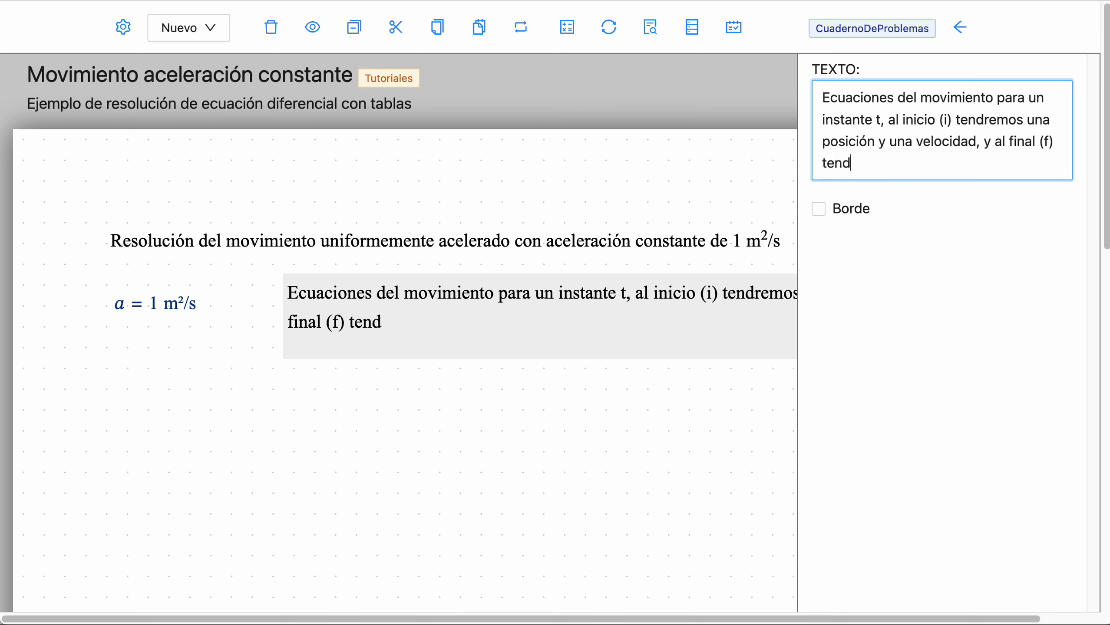
type(" toras")
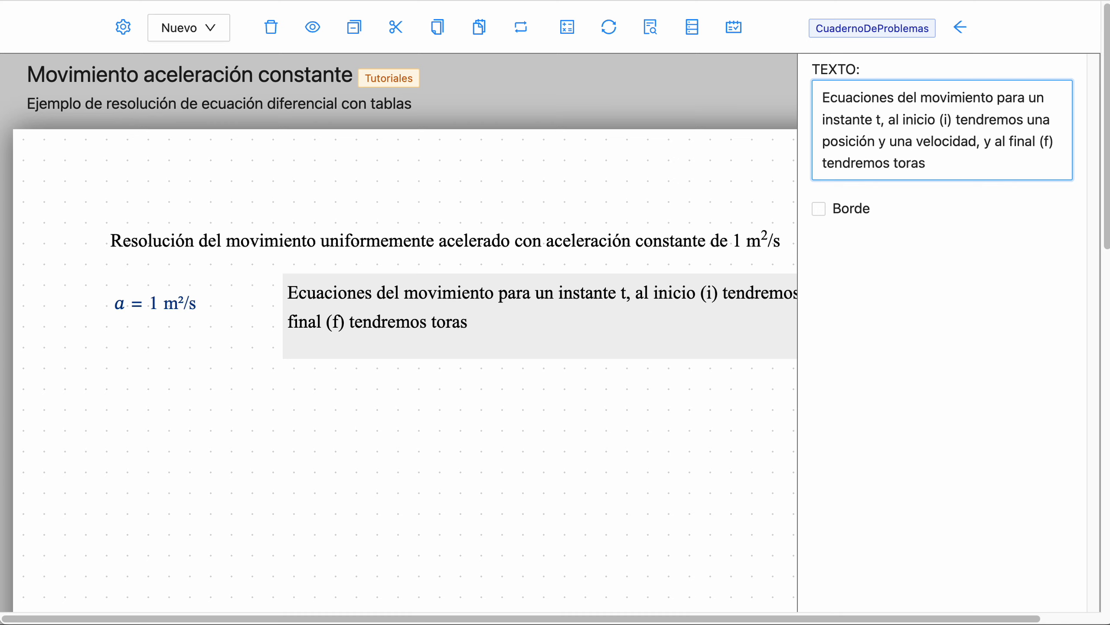
key("BackSpace")
key("BackSpace")
key("BackSpace")
key("BackSpace")
key("BackSpace")
type("otar")
key("BackSpace")
type("ras.")
left_click(455, 428)
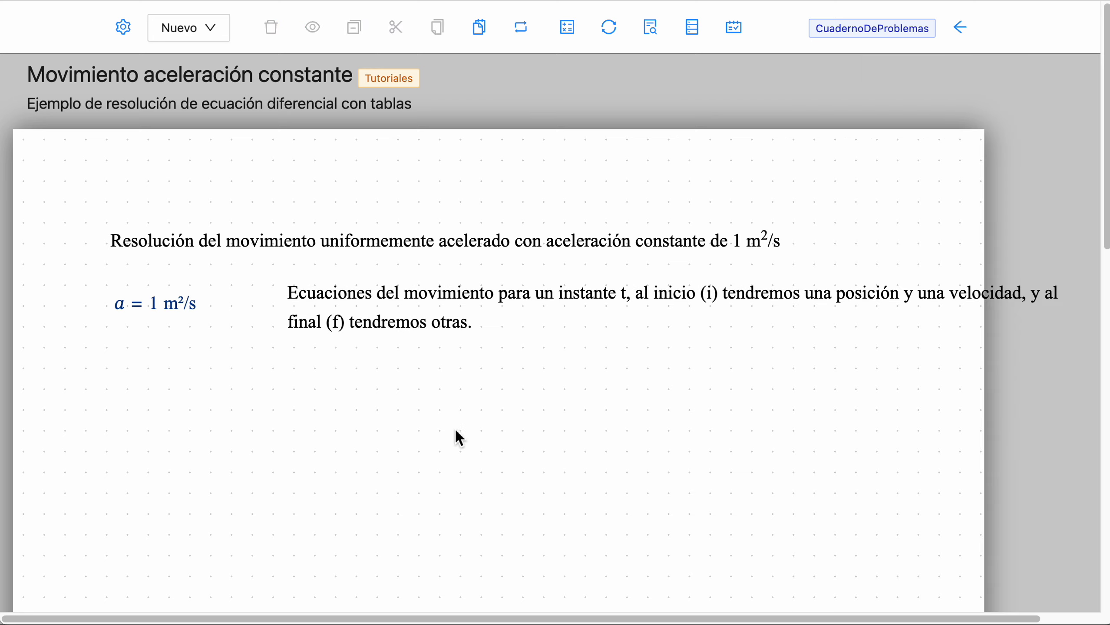
left_click_drag(516, 308, 426, 364)
left_click(499, 511)
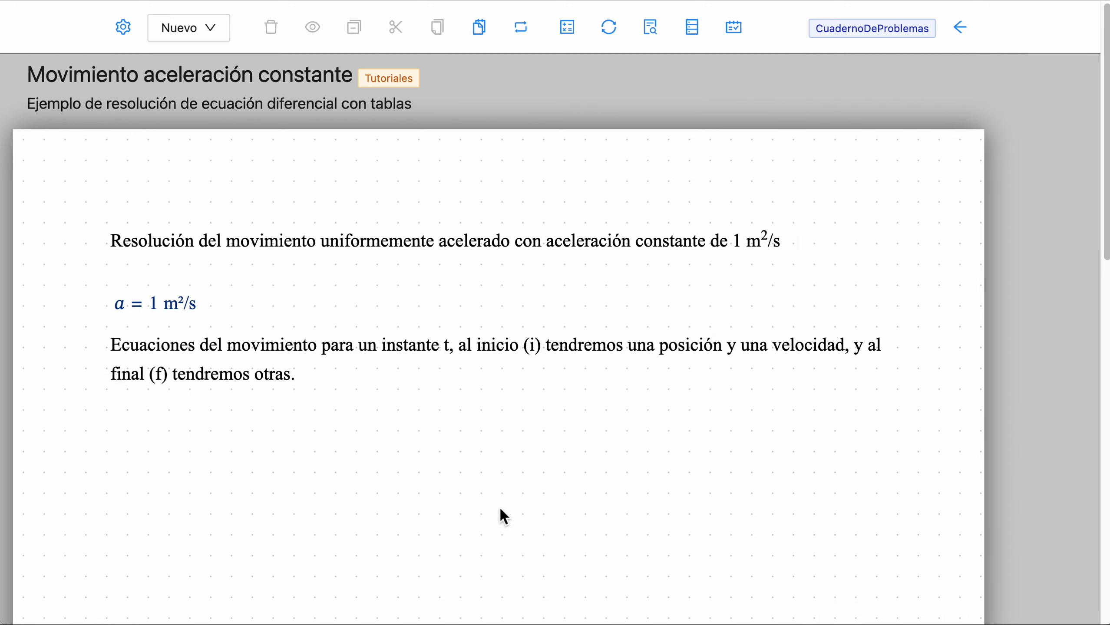
Step: Add a data item directly below the explanatory text, aligned with the acceleration value, and set its symbol to x_i
scroll(522, 480, "down", 2)
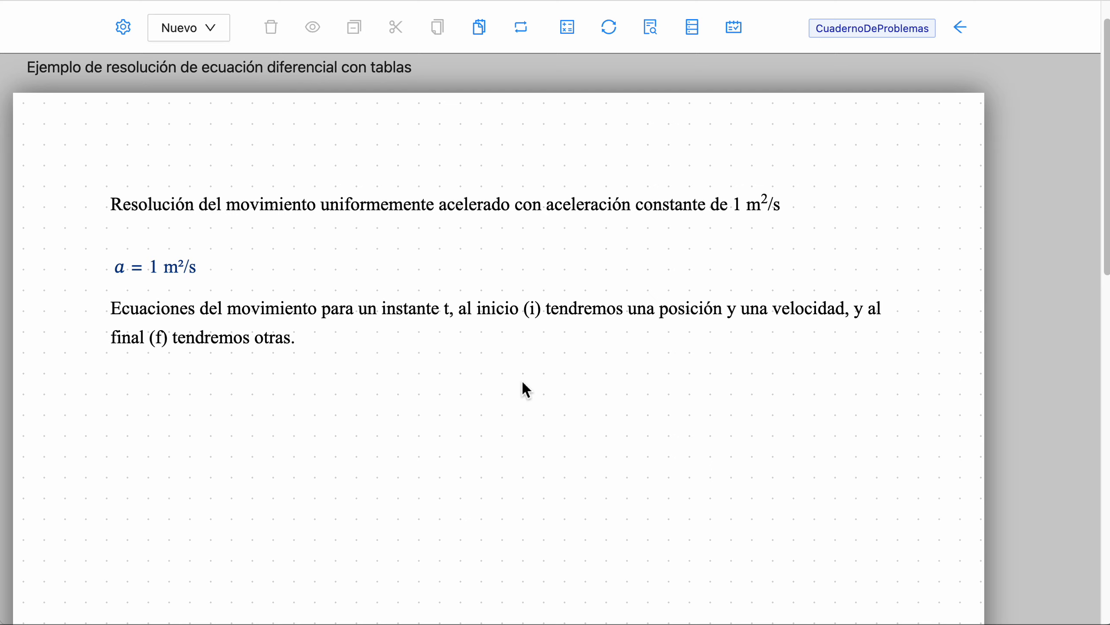
left_click(188, 28)
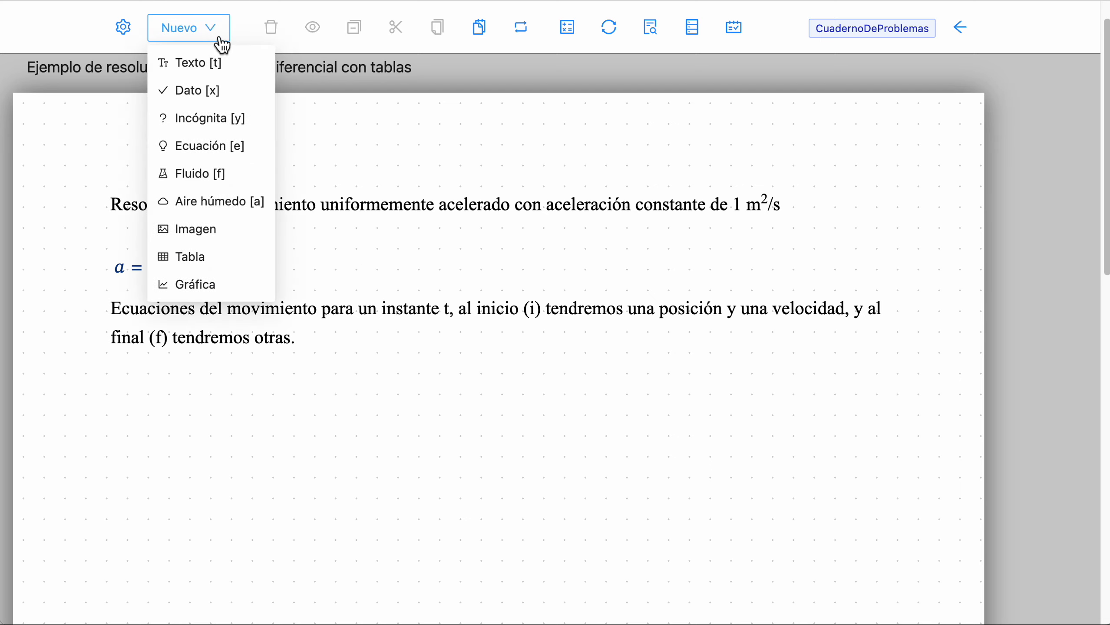
left_click(179, 86)
left_click(151, 382)
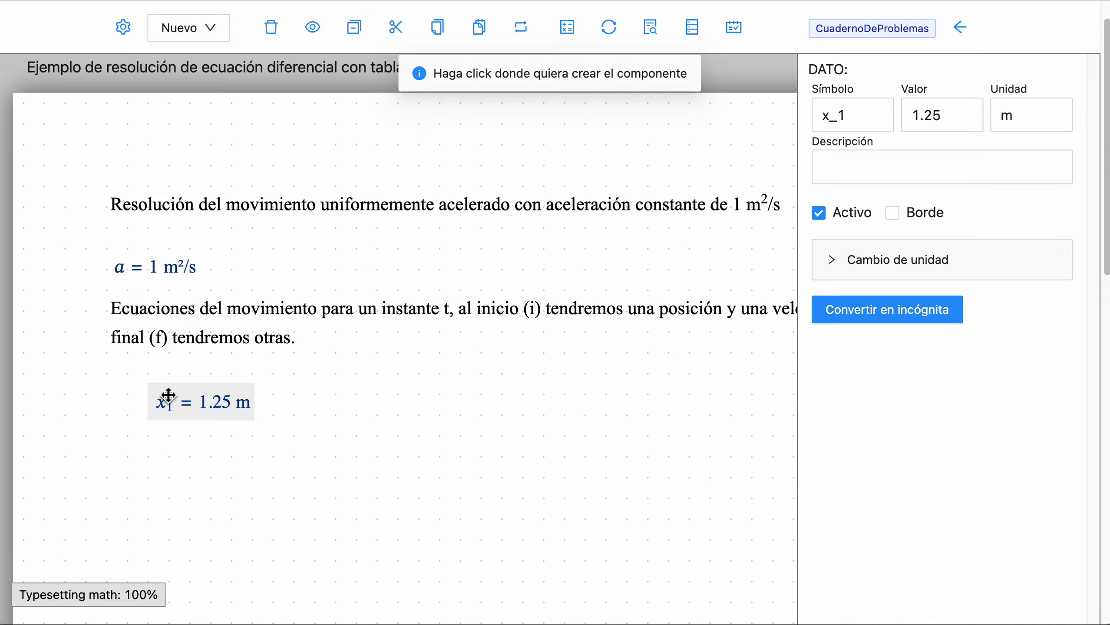
left_click(862, 127)
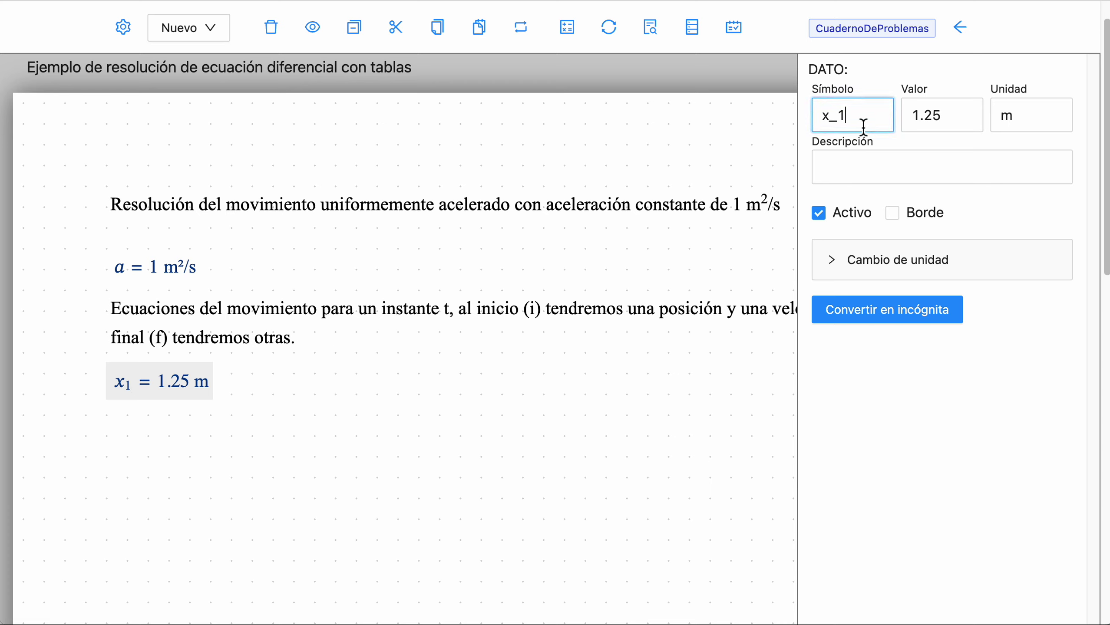
key("BackSpace")
type("i")
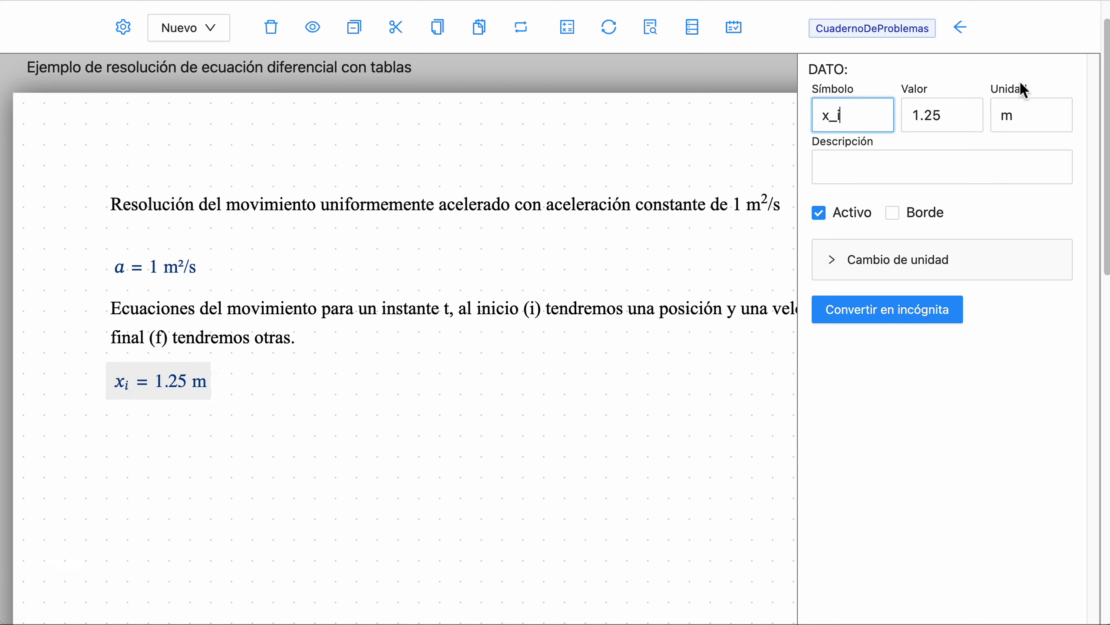
Step: Set the value of x_i to 0 and finish editing the item
left_click(928, 114)
left_click_drag(927, 115, 773, 108)
type("0")
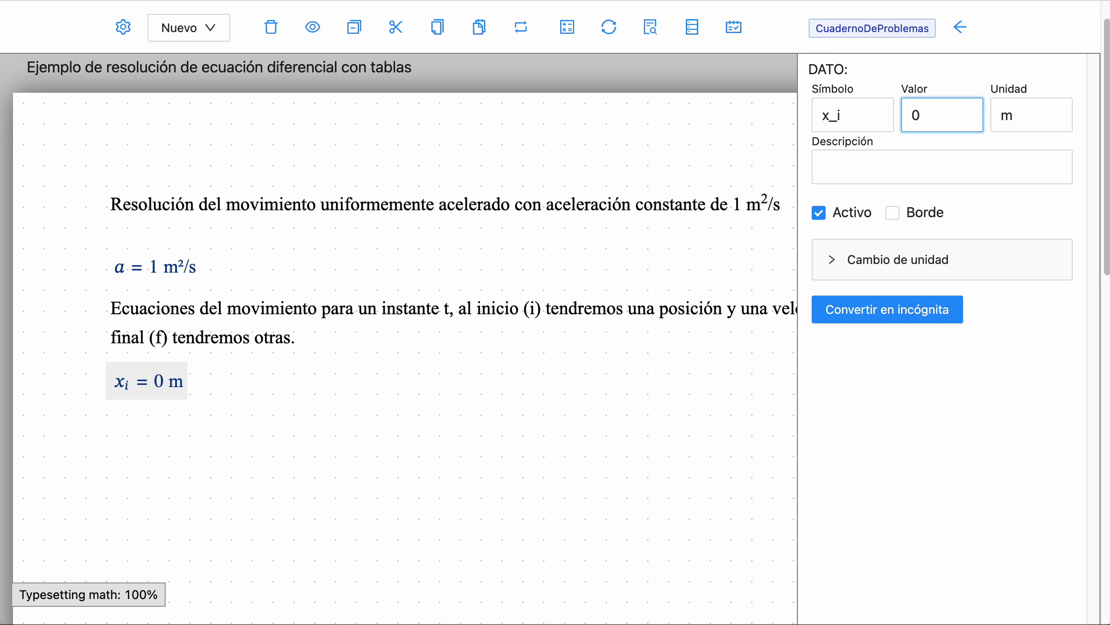
left_click(323, 430)
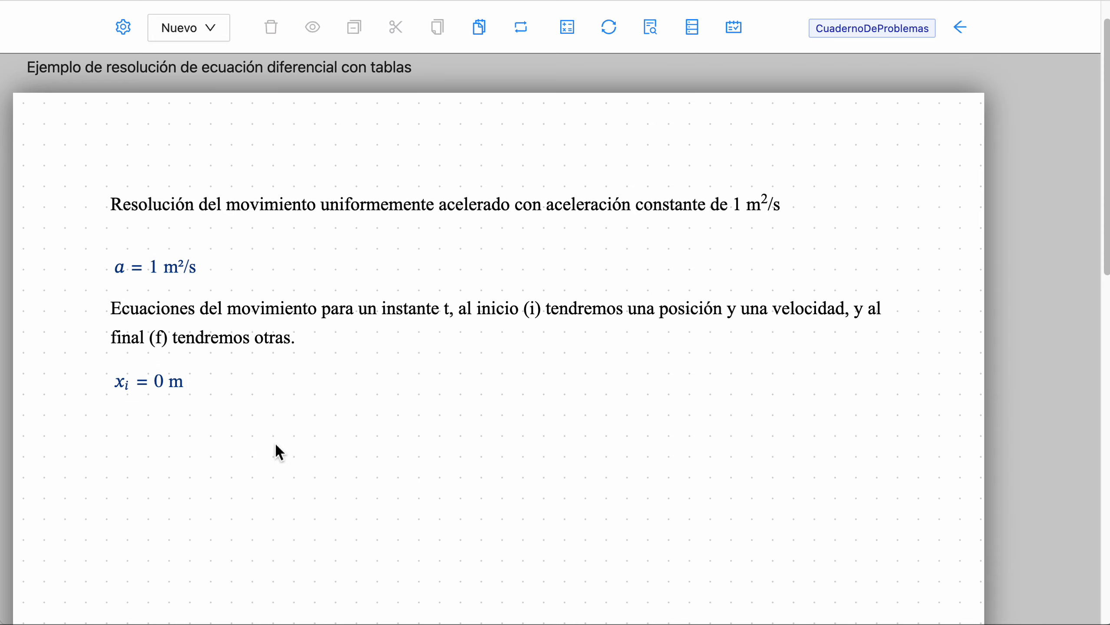
Step: Add another data item aligned directly below x_i and set its symbol to v_i
left_click(206, 29)
left_click(199, 93)
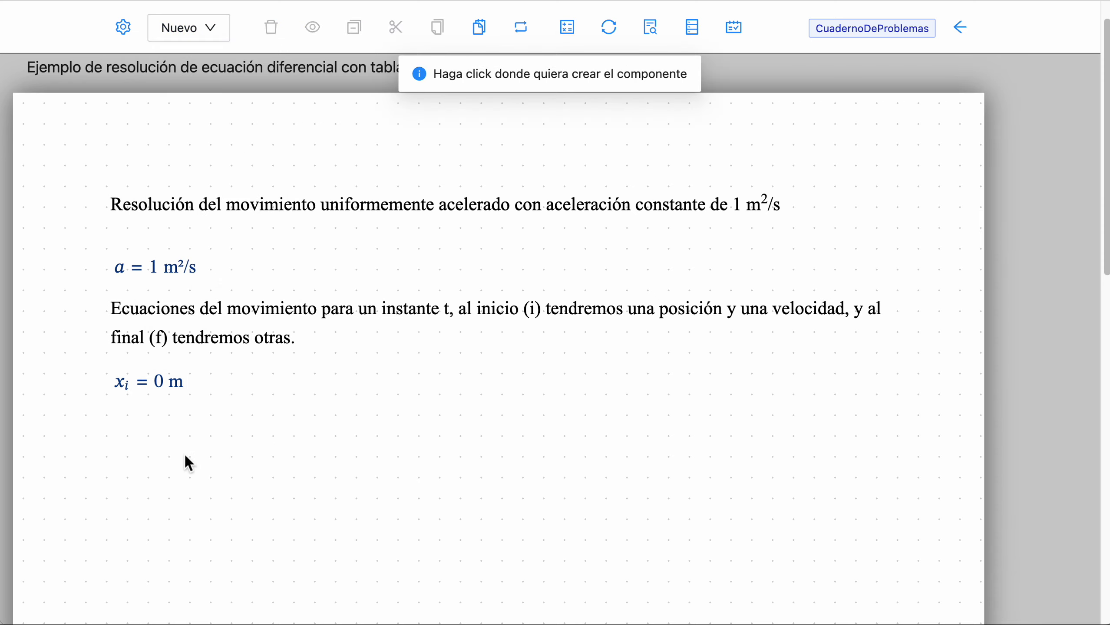
left_click(184, 453)
left_click_drag(185, 449, 144, 417)
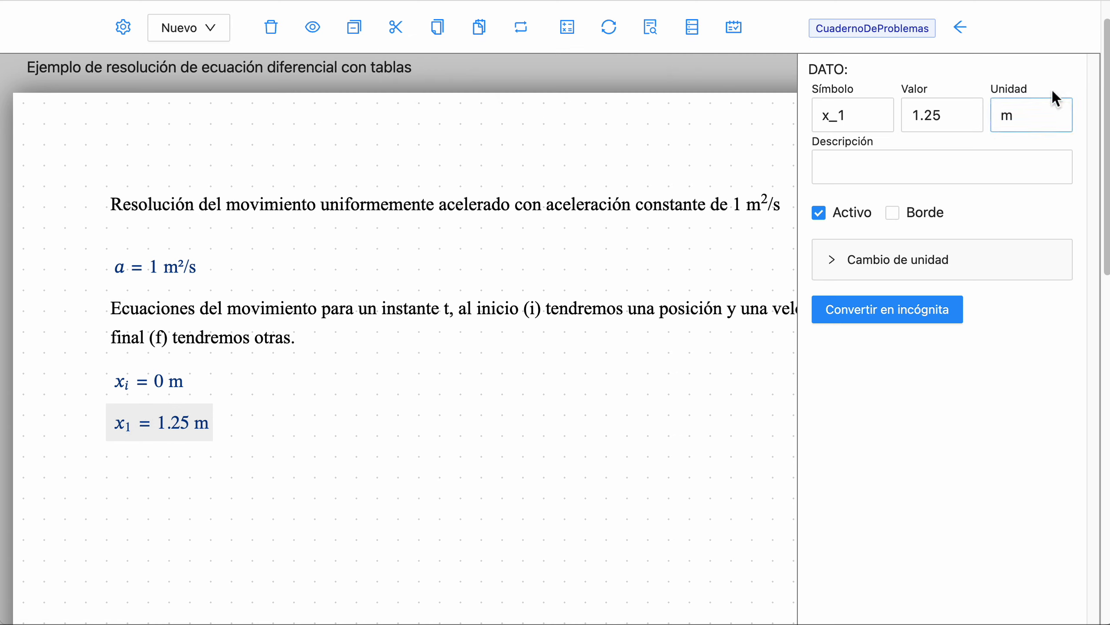
left_click(840, 125)
double_click(857, 123)
type("v_i")
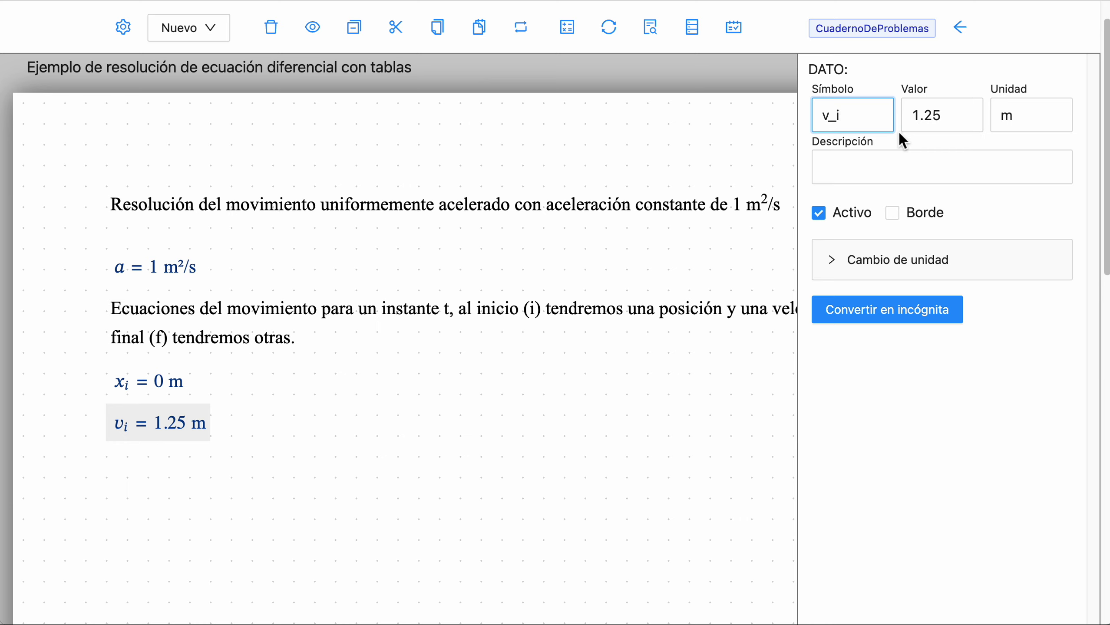
Step: Give v_i a value of 0 and the unit m/s
double_click(948, 116)
type("0")
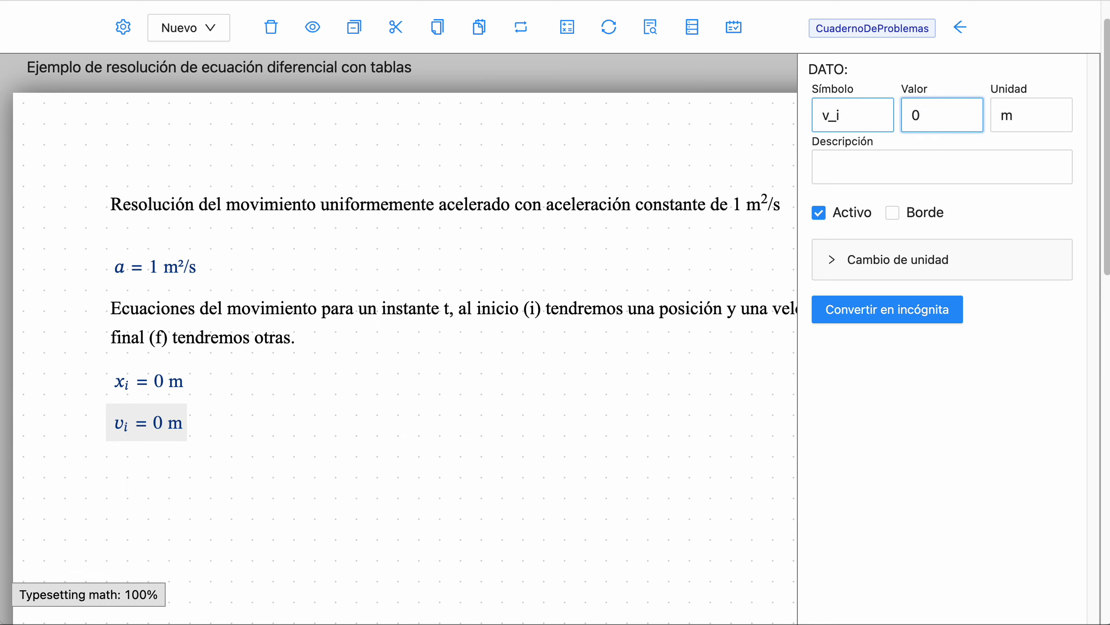
left_click(1042, 129)
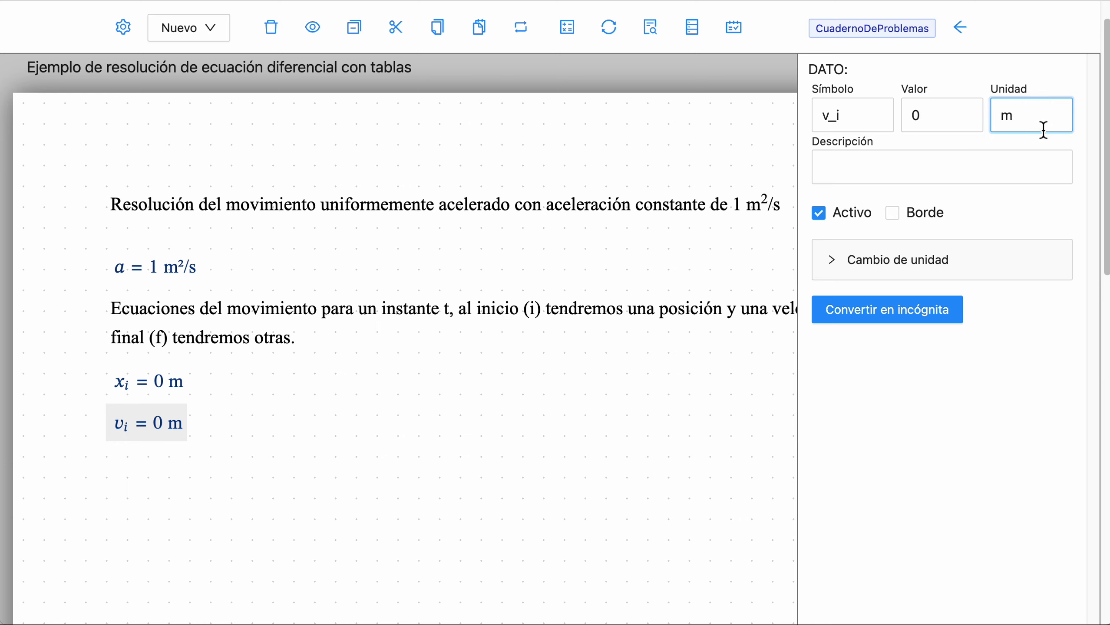
type("/s")
left_click(504, 487)
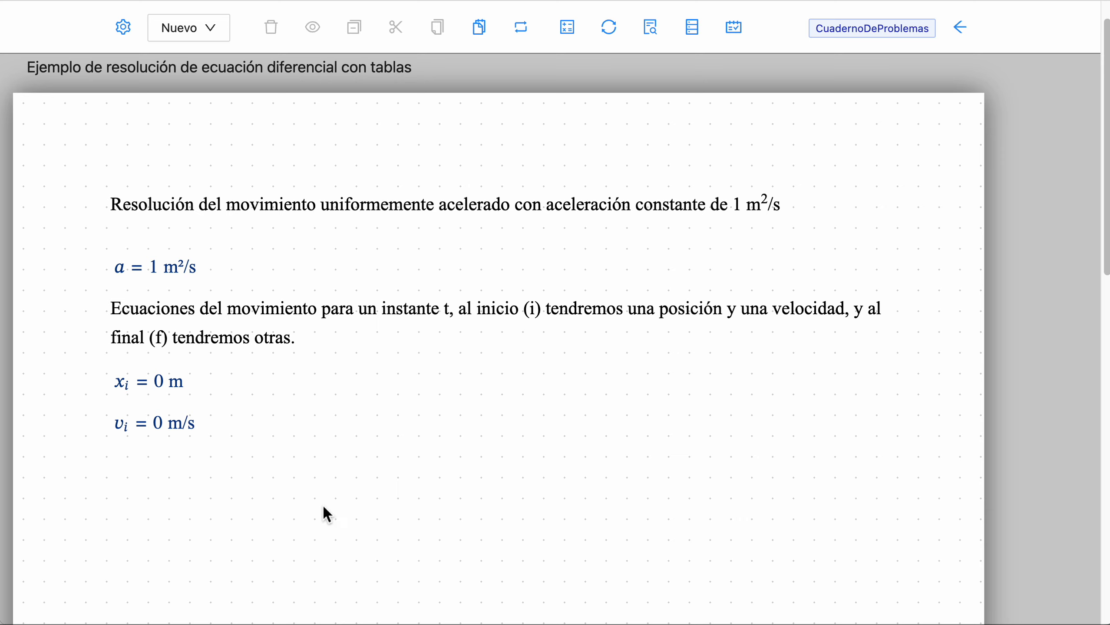
Step: Add a data item aligned directly below v_i and set its symbol to t
scroll(225, 464, "down", 1)
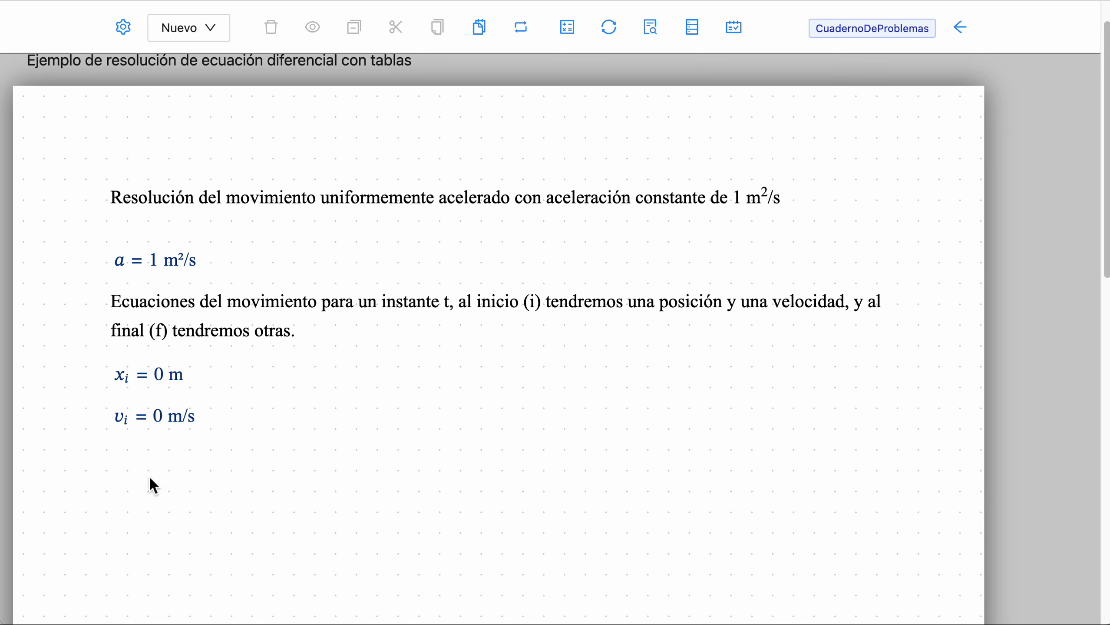
left_click(210, 28)
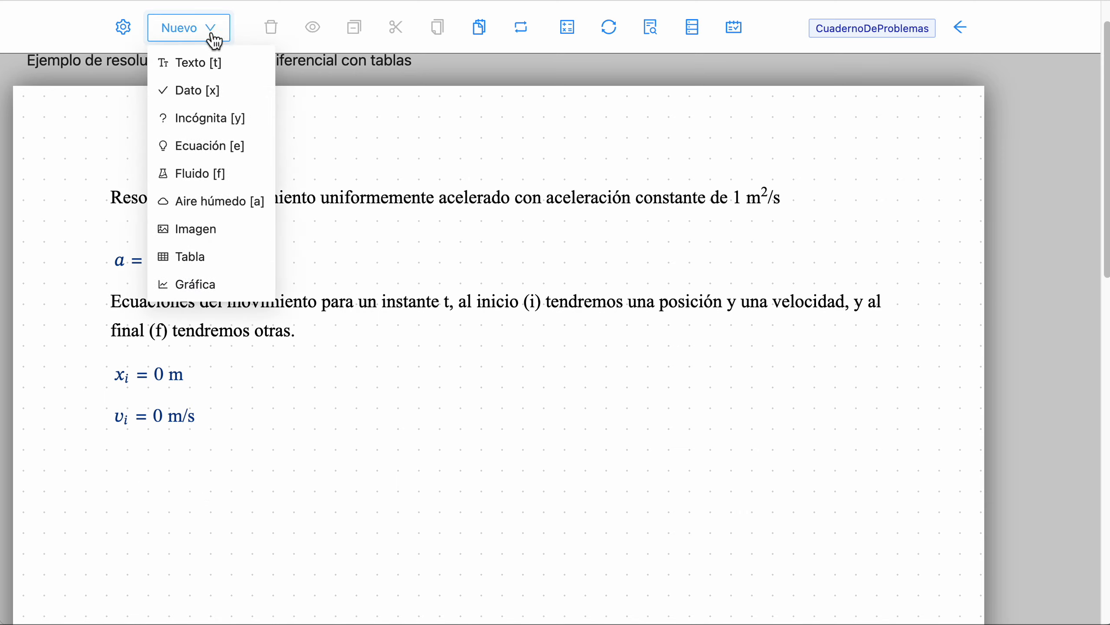
left_click(197, 90)
left_click(192, 482)
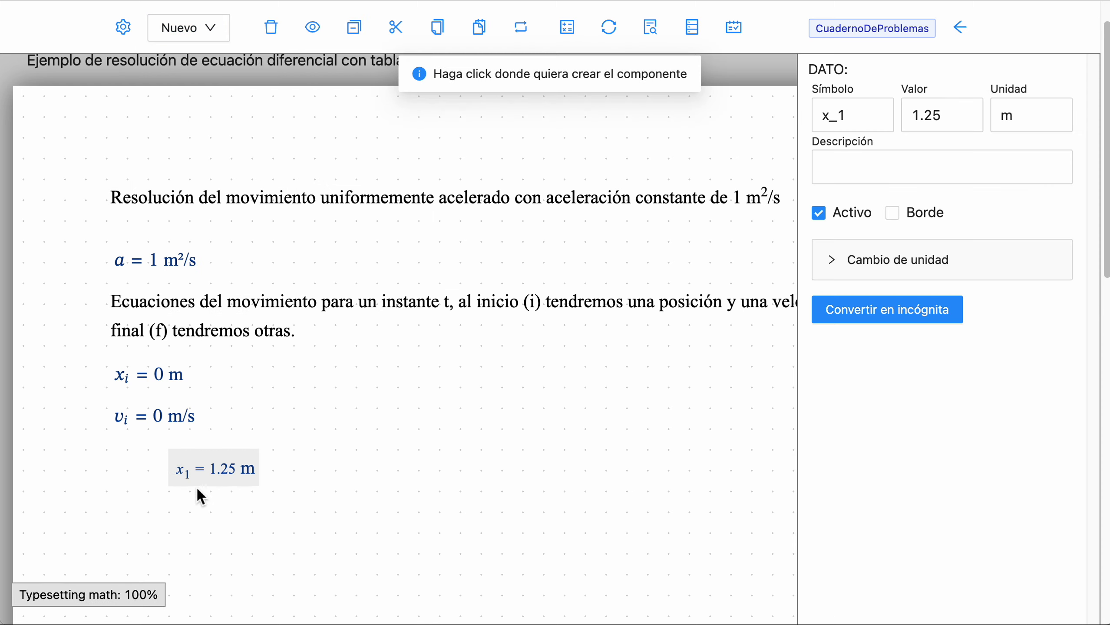
left_click_drag(193, 476, 131, 466)
left_click(855, 114)
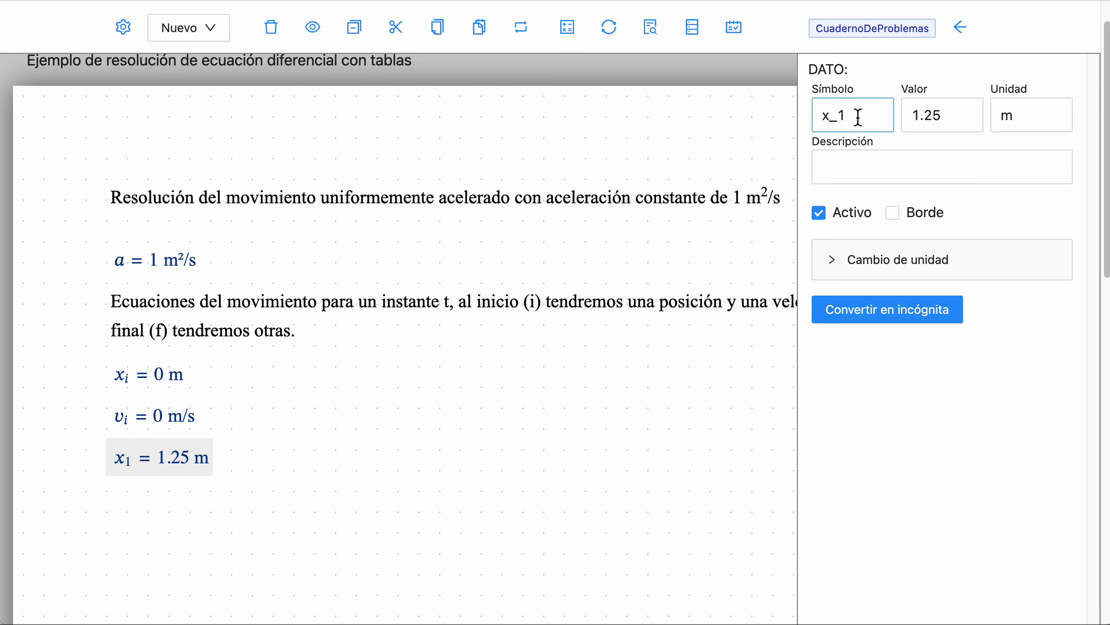
type("t")
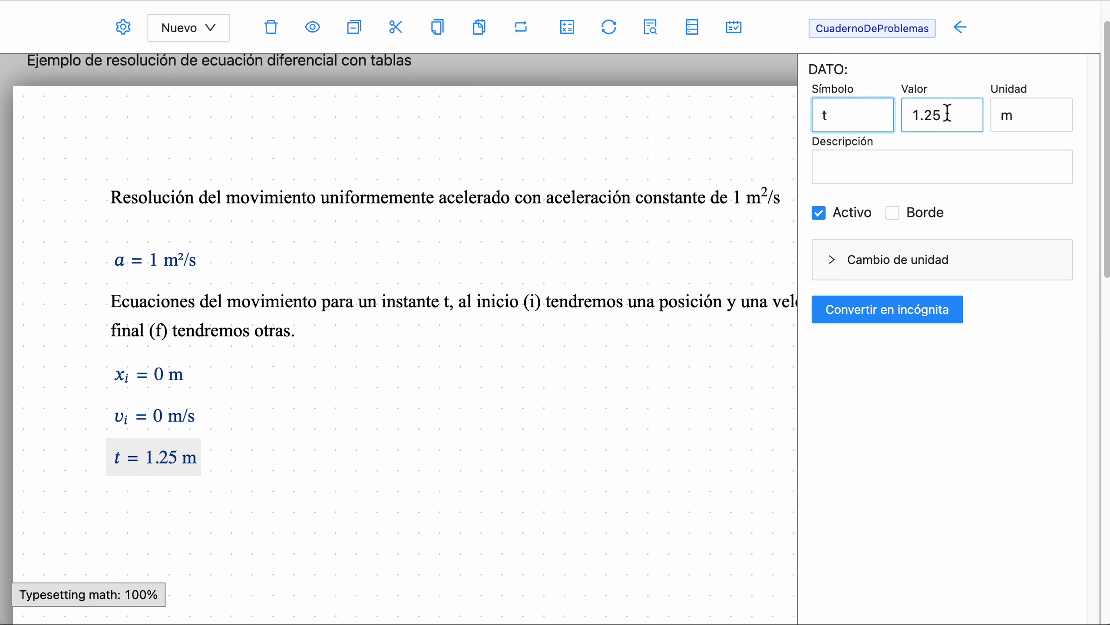
Step: Give t a value of 0 and the unit s
key("Tab")
type("0")
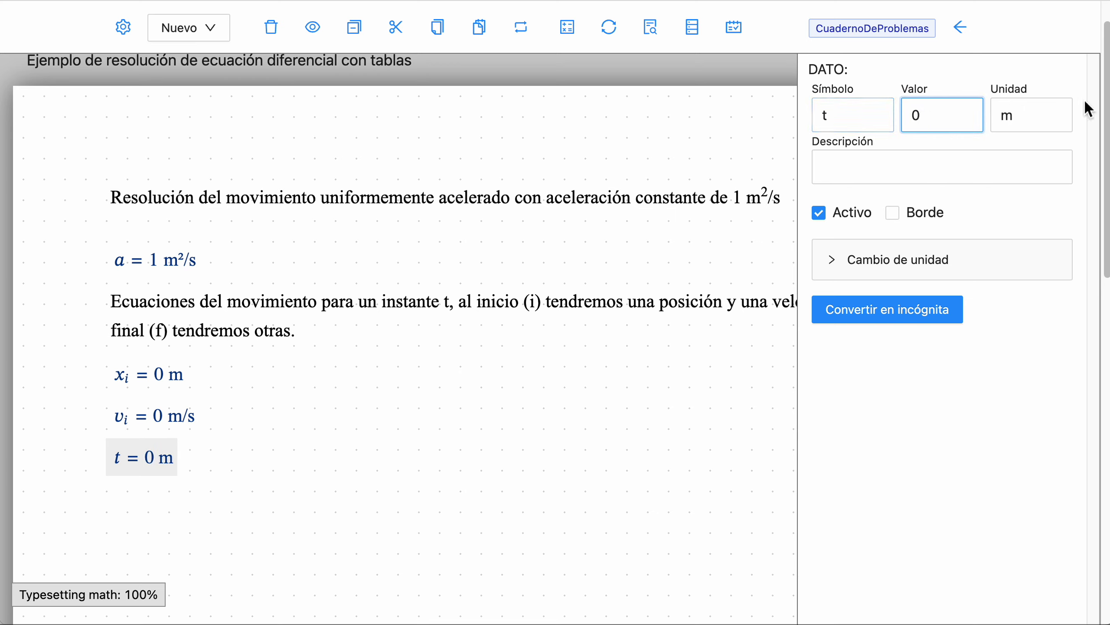
key("Tab")
type("s")
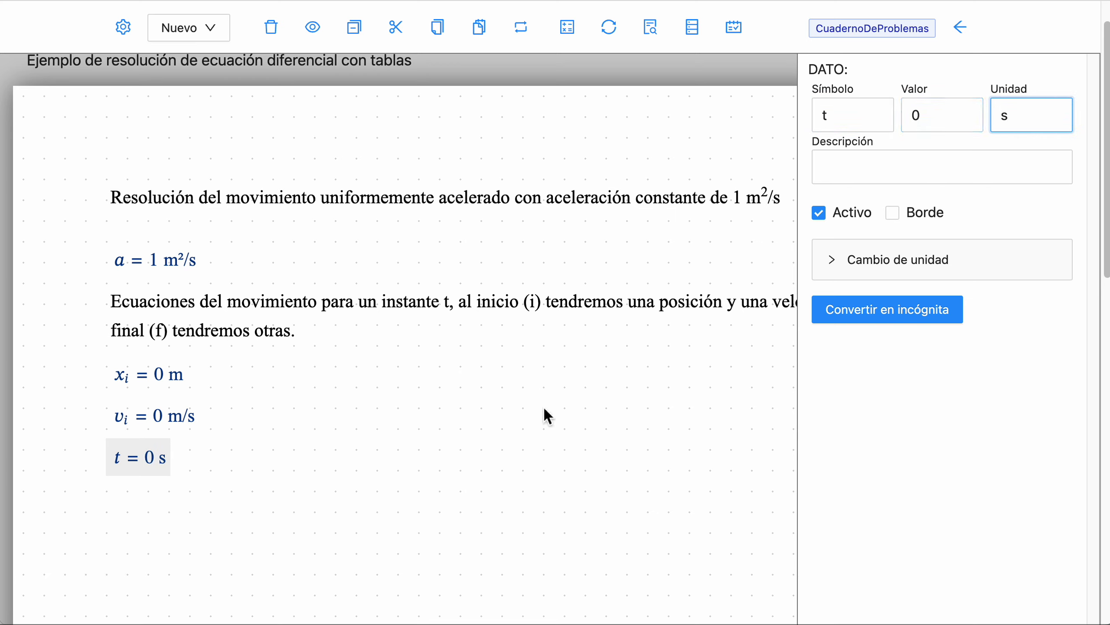
left_click(525, 409)
Step: Add a data item aligned directly below t and set its symbol to Deltat
scroll(342, 479, "down", 2)
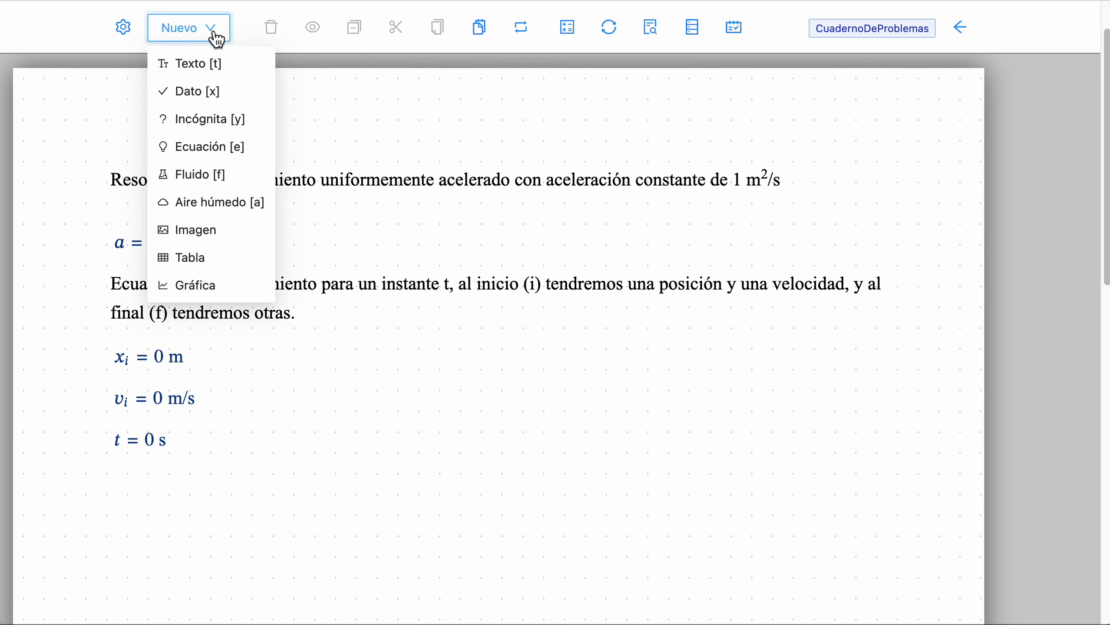
left_click(198, 91)
left_click(162, 463)
left_click_drag(200, 491, 138, 490)
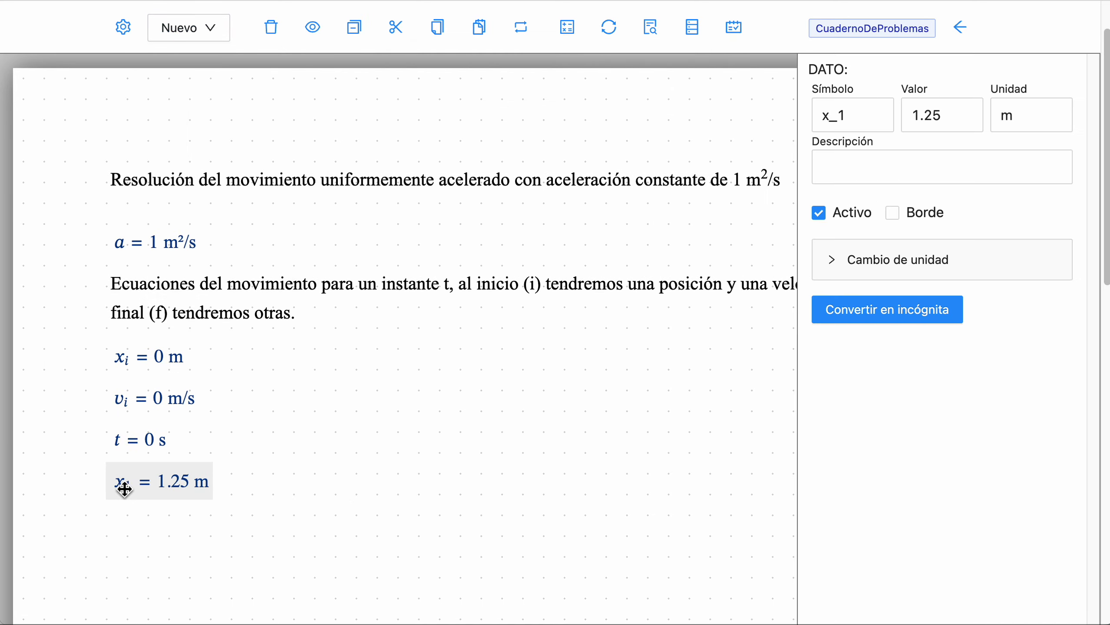
left_click_drag(870, 115, 807, 114)
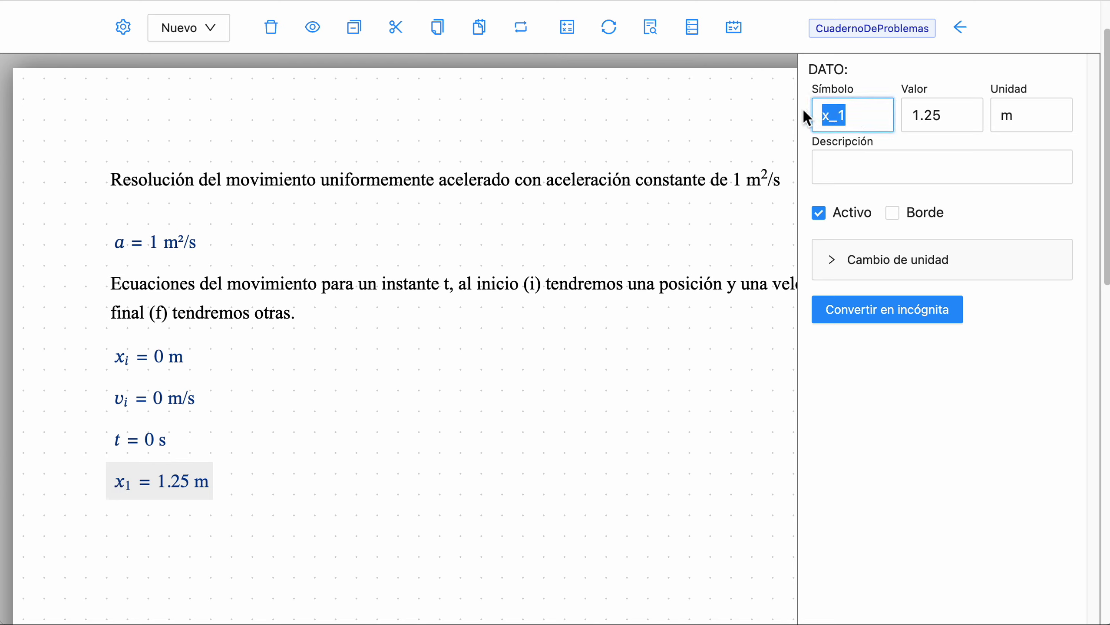
type("Deltat")
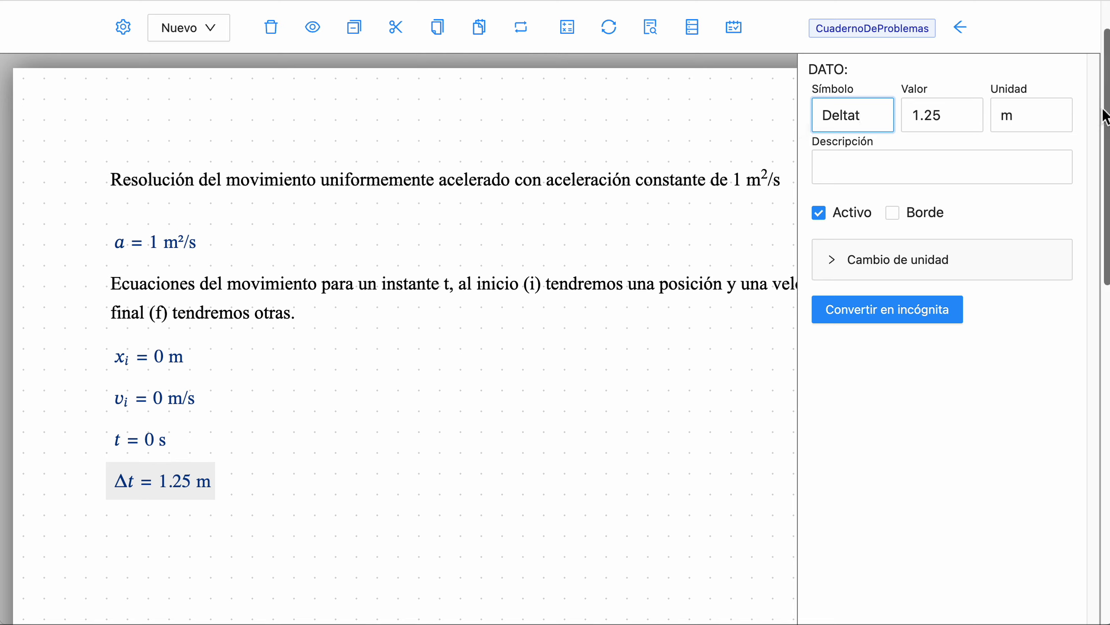
Step: Give the Δt item a value of 1 and the unit s
key("Tab")
type("1")
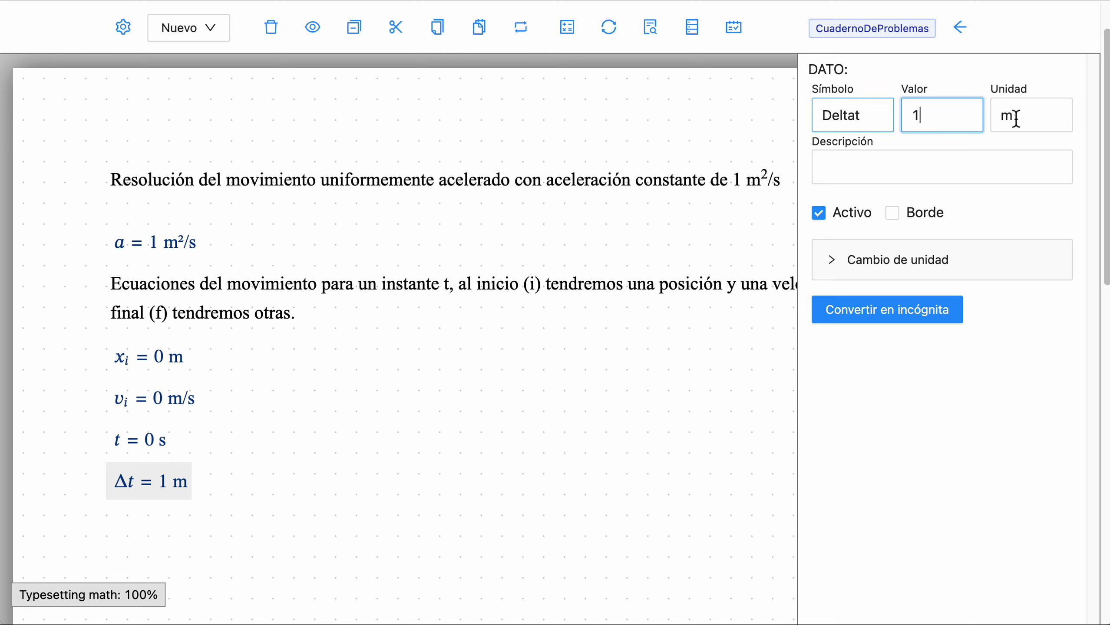
left_click(1016, 117)
key("BackSpace")
type("s")
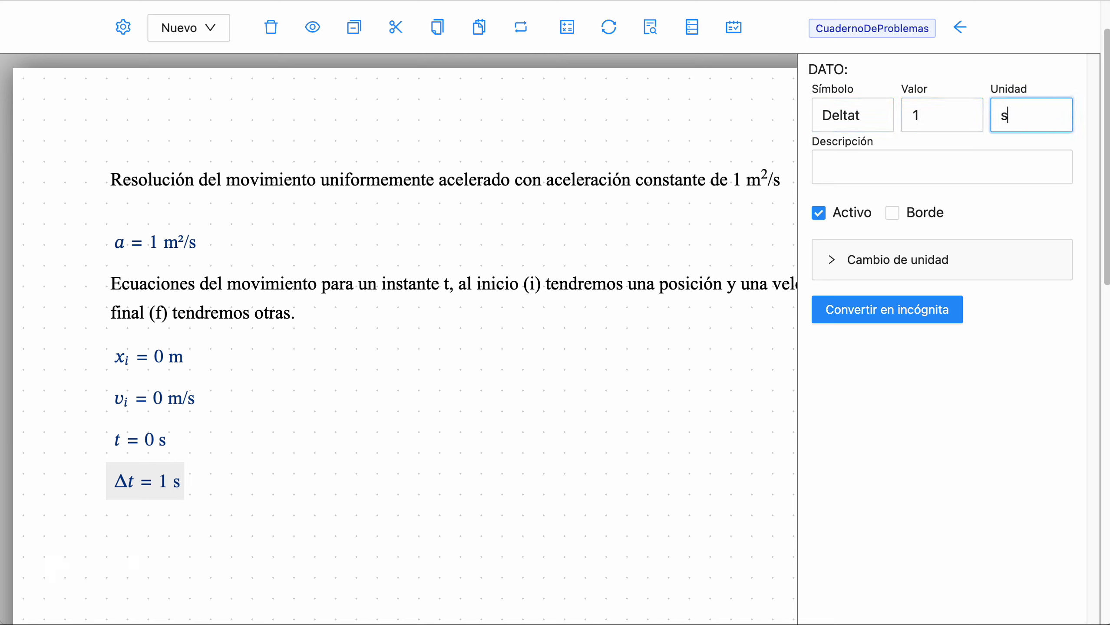
left_click(582, 421)
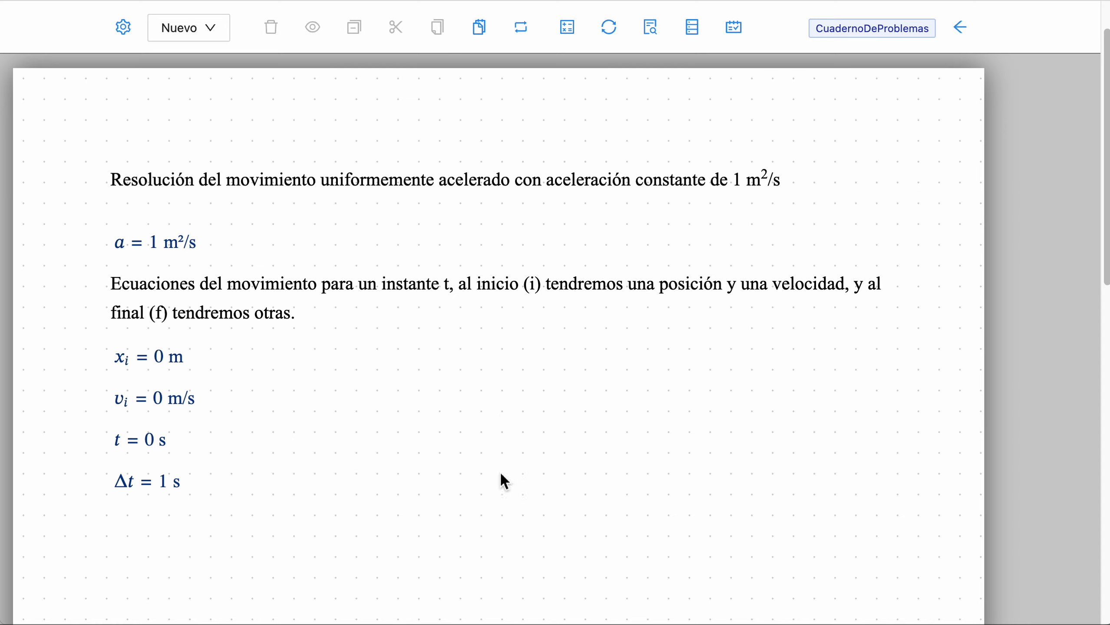
Step: Add an equation to the notebook page and place it to the right of x_i, on the same line
left_click(213, 35)
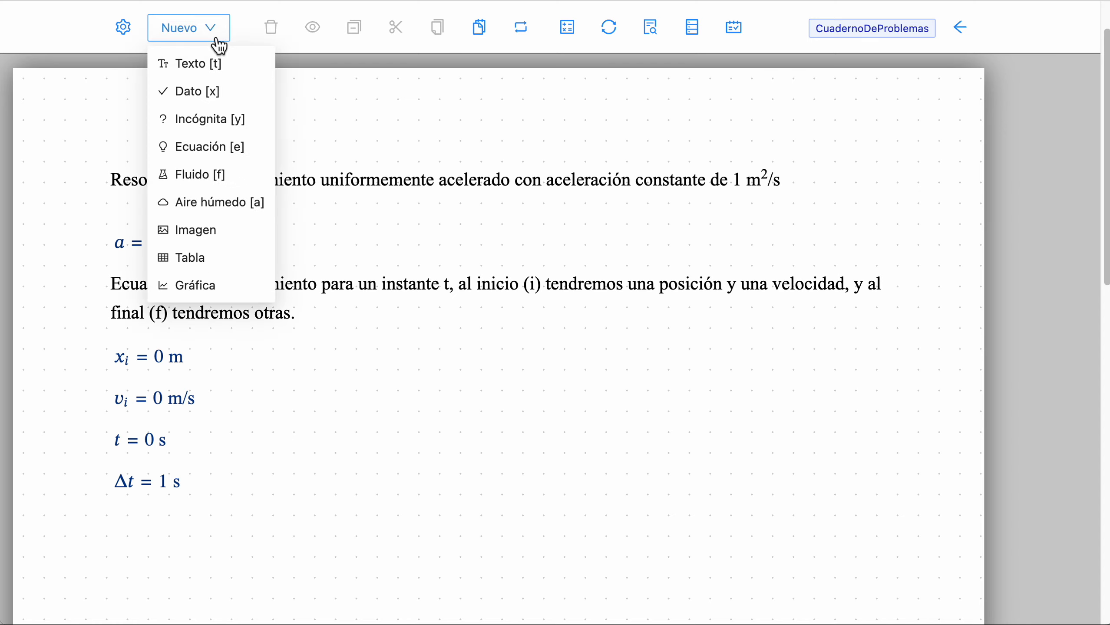
left_click(218, 147)
left_click(369, 377)
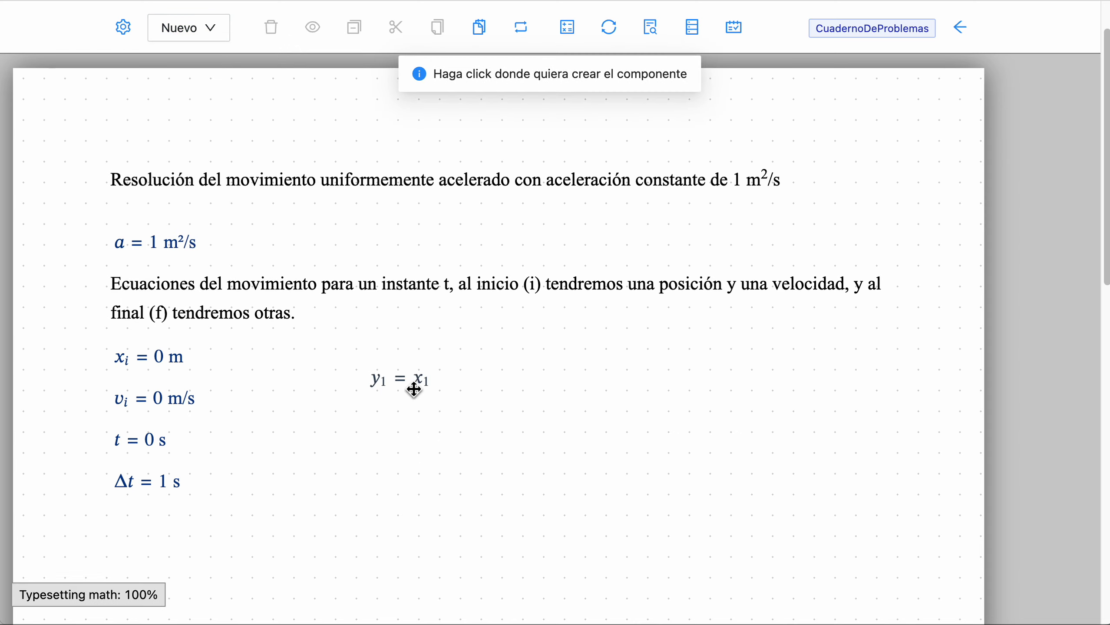
left_click_drag(411, 387, 370, 377)
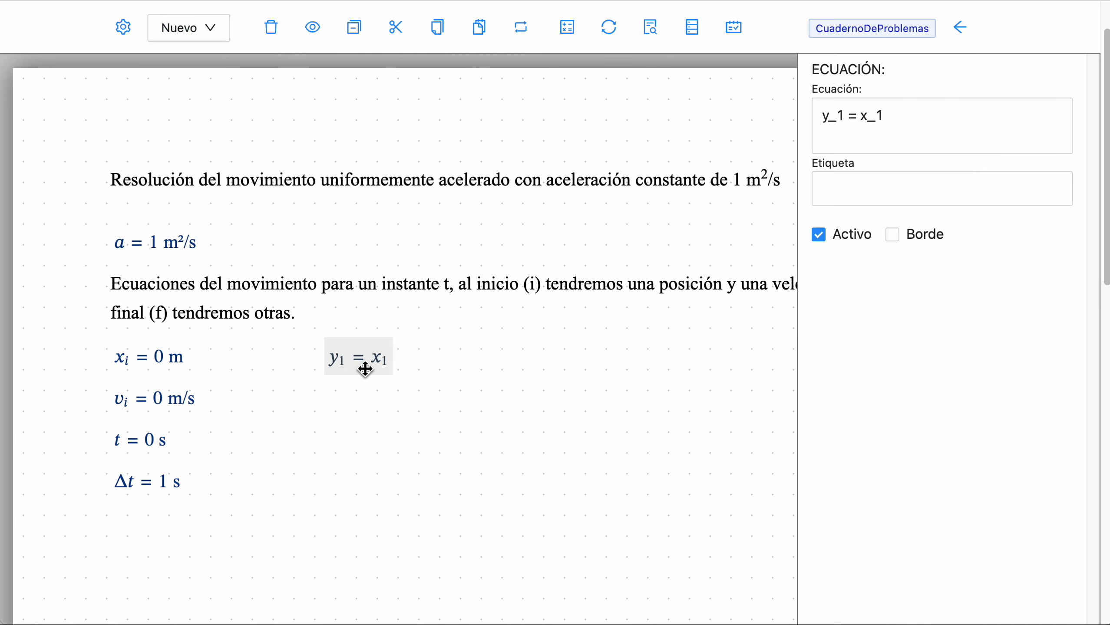
Step: Replace the placeholder equation beside x_i with v_f = v_i + a * Deltat
left_click(863, 149)
left_click_drag(897, 114, 642, 111)
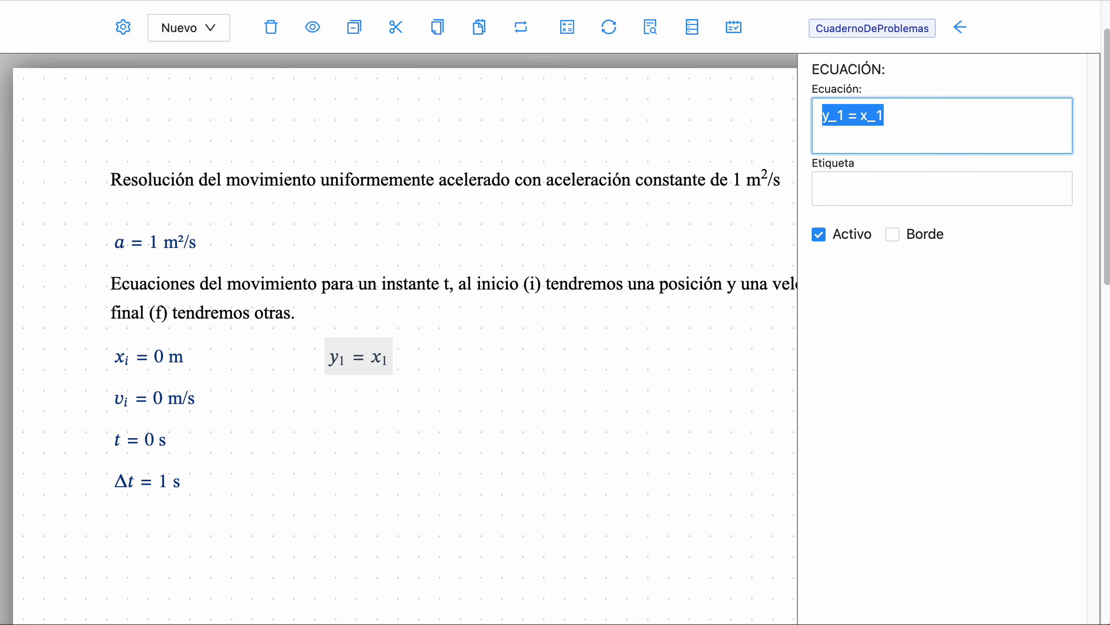
type("v_f = ")
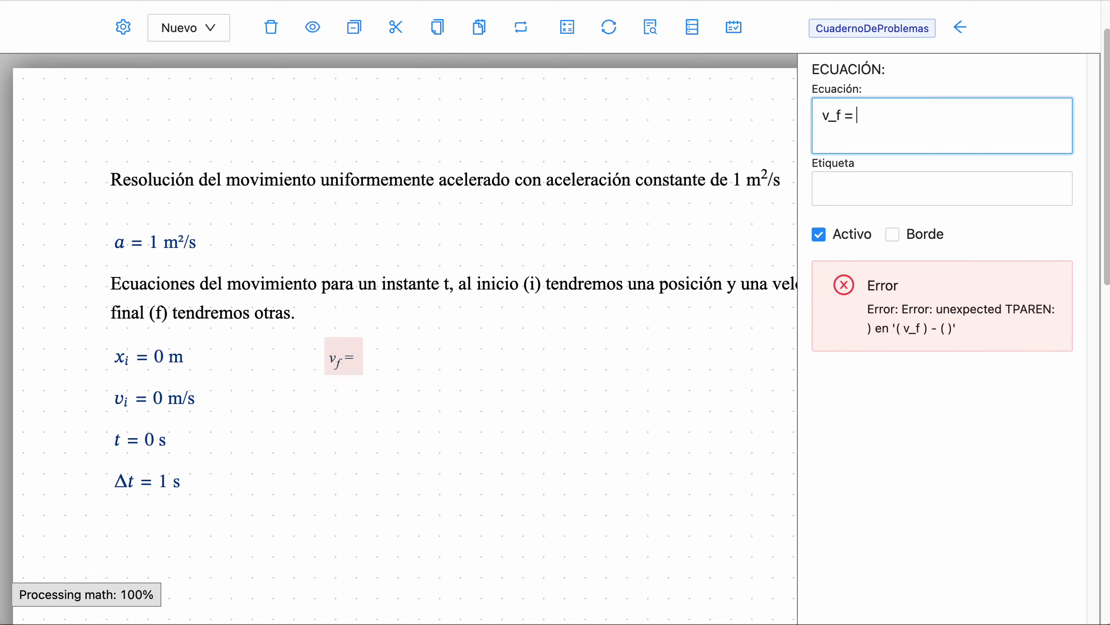
type("v_i")
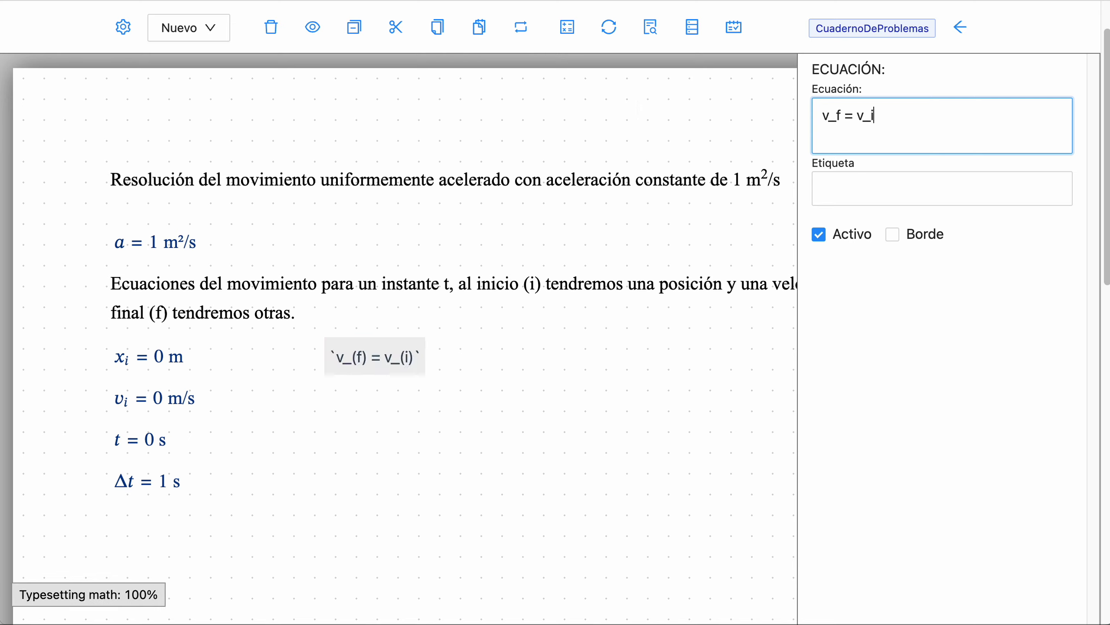
type(" + ")
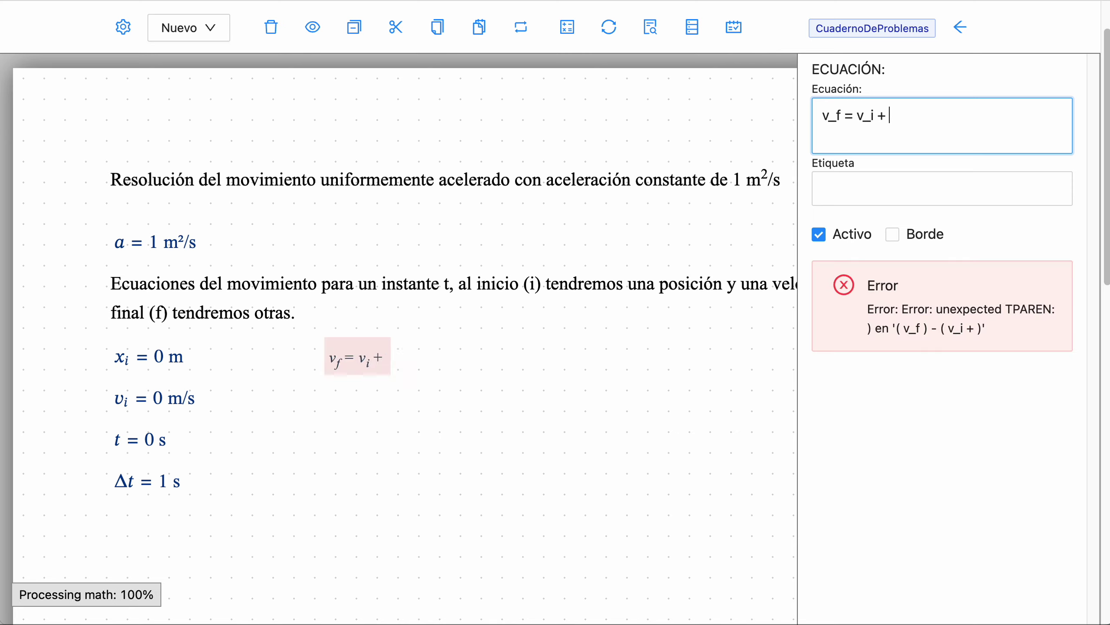
type("a Del")
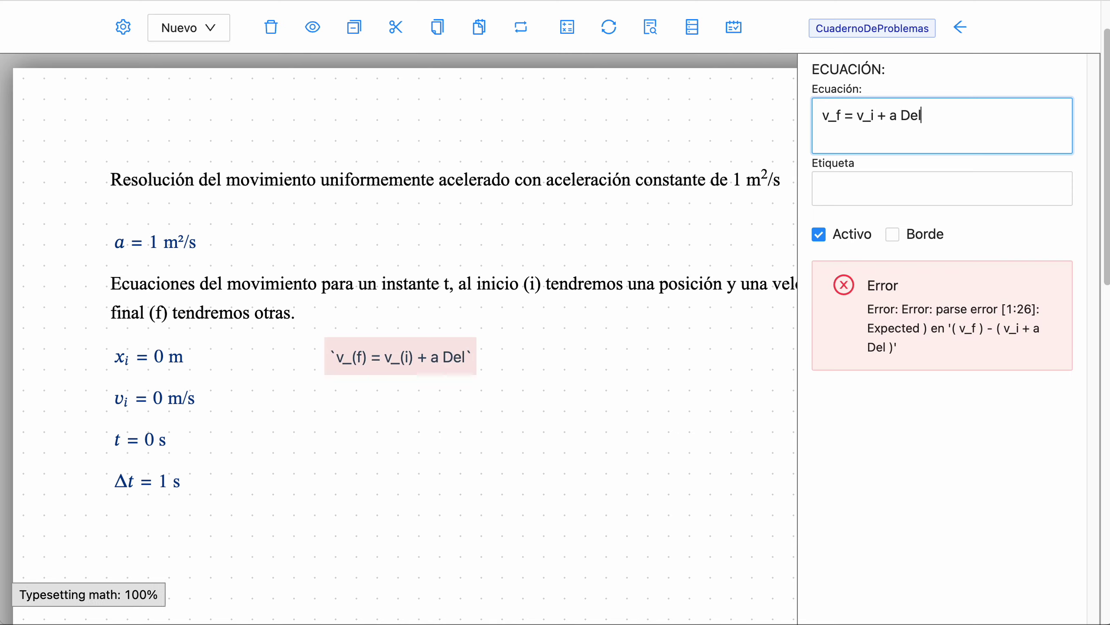
type("tat")
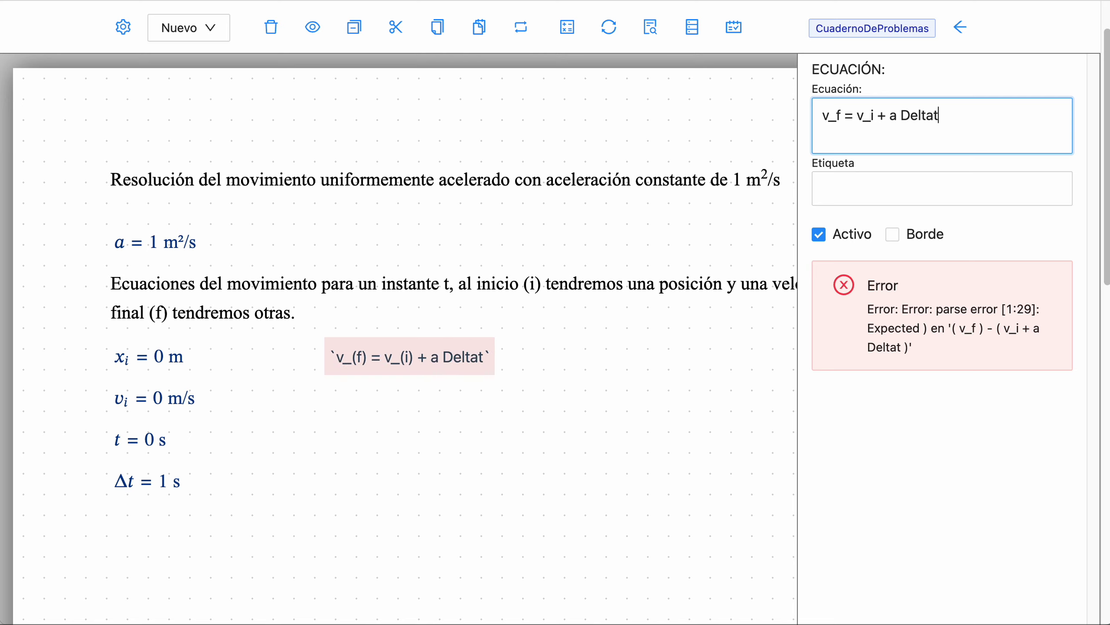
key("Left")
key("Left")
key("Left")
key("Left")
key("Left")
key("Left")
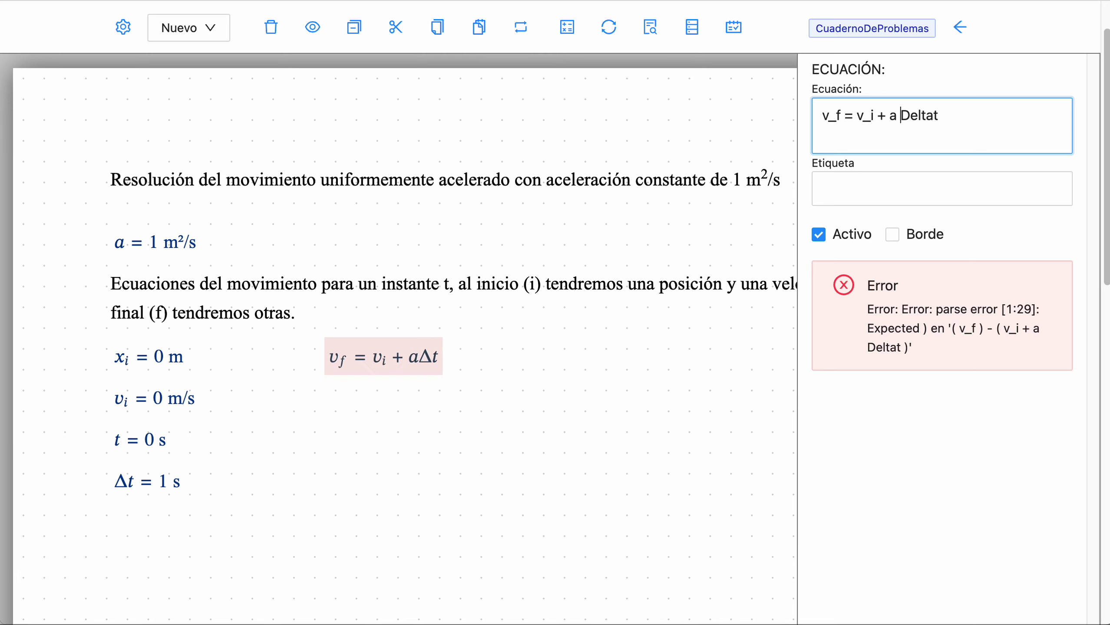
type("*")
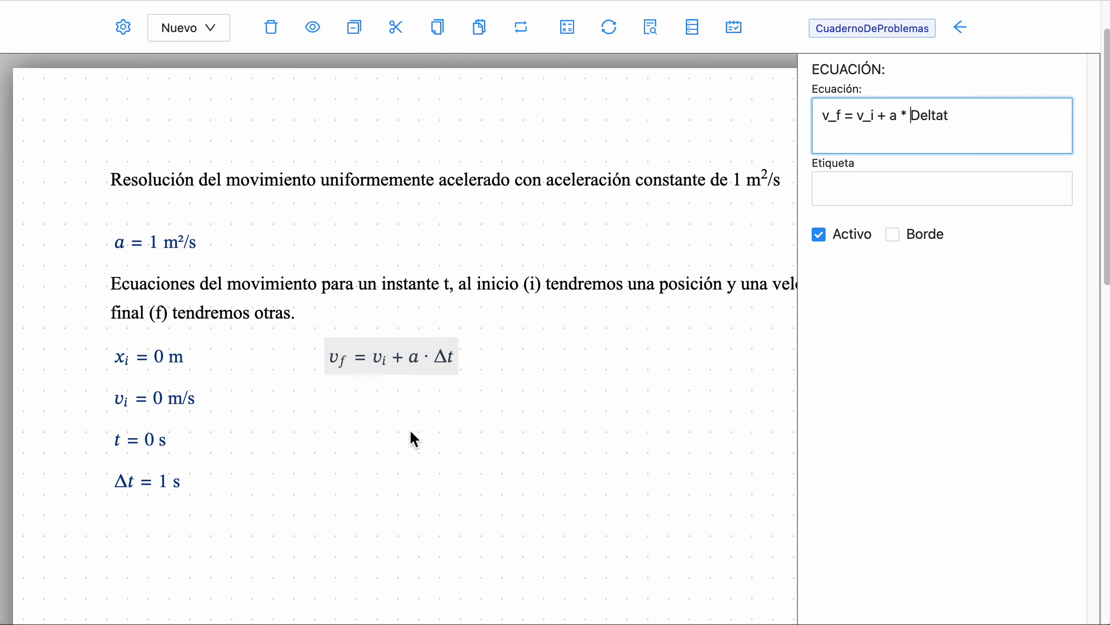
left_click(411, 433)
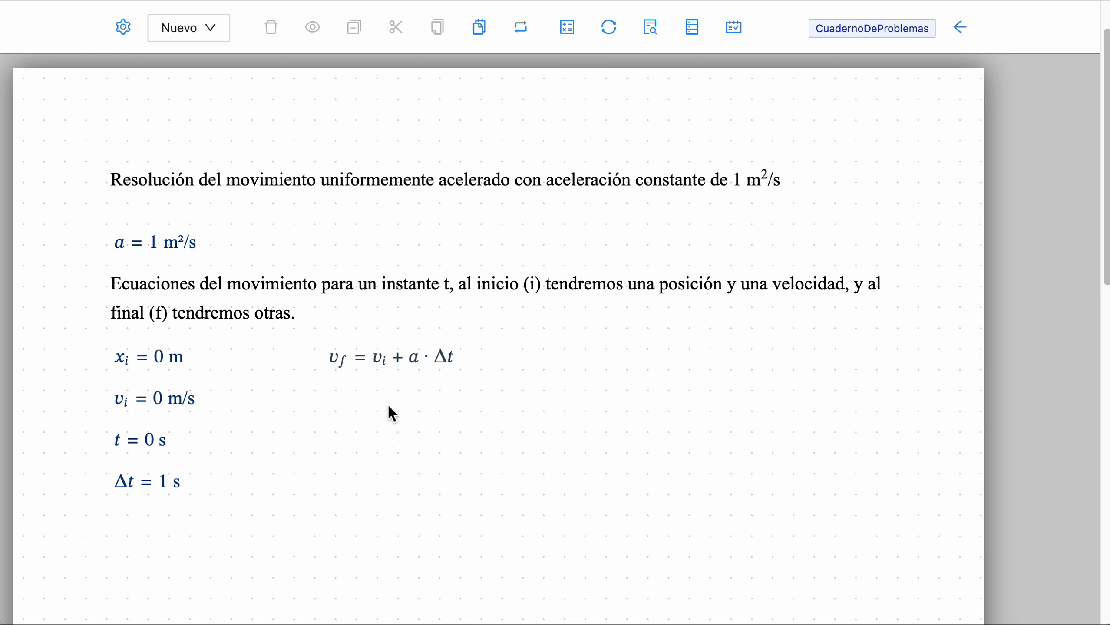
Step: Add another equation directly below the v_f equation, aligned with its start
left_click(218, 36)
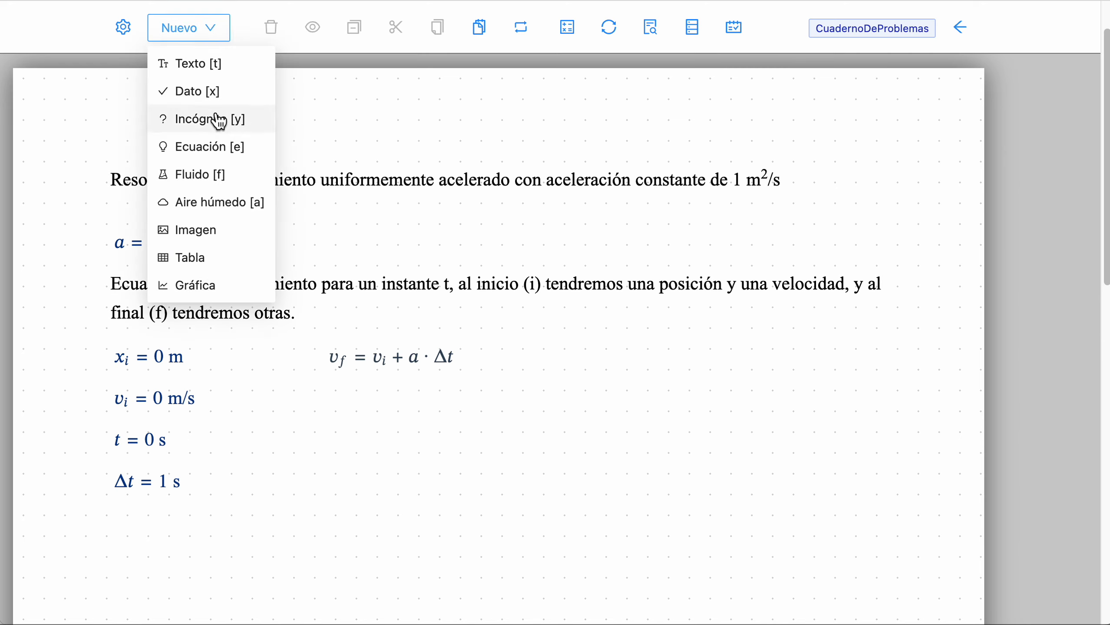
left_click(210, 147)
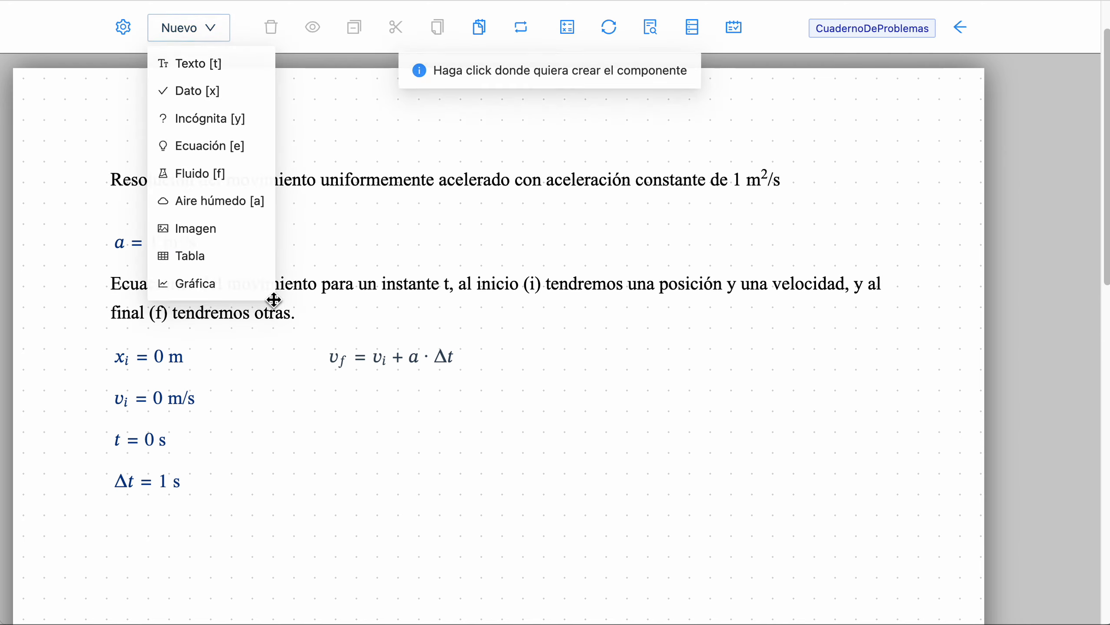
left_click(335, 409)
left_click_drag(384, 414, 367, 399)
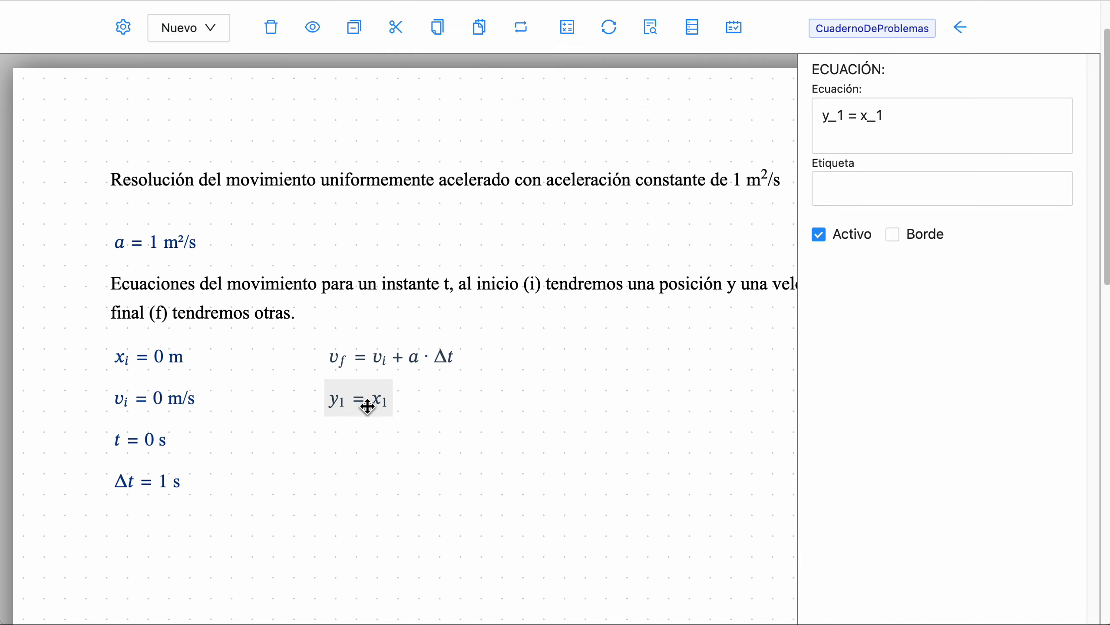
Step: Replace the new equation's placeholder with x_f = x_i + (v_i + v_f) /2 * Deltat
left_click_drag(891, 115, 734, 107)
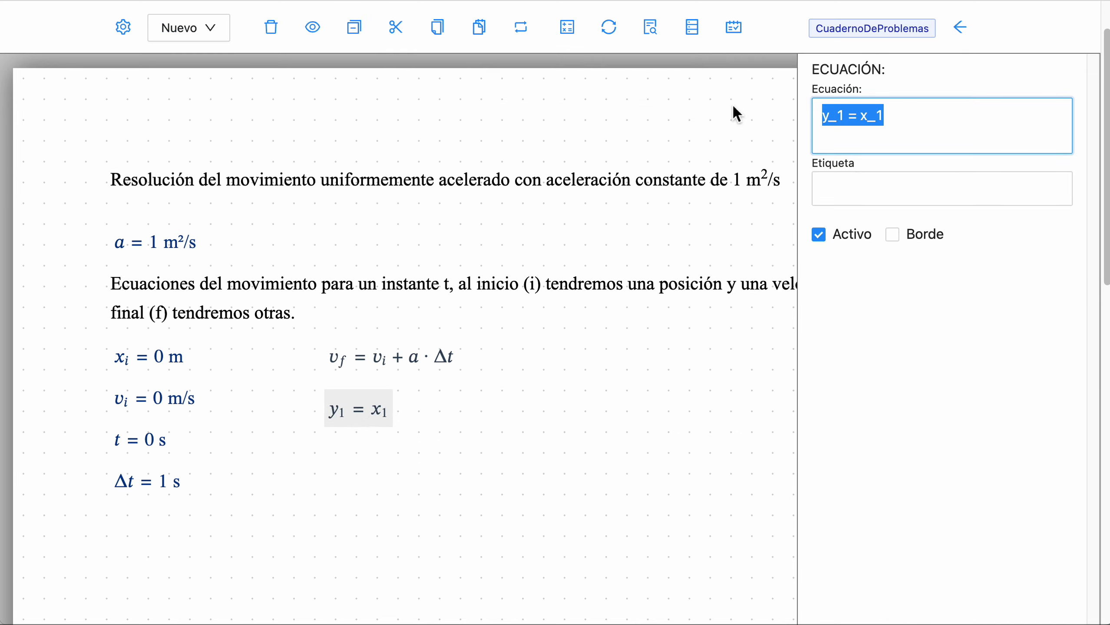
type("x_f ")
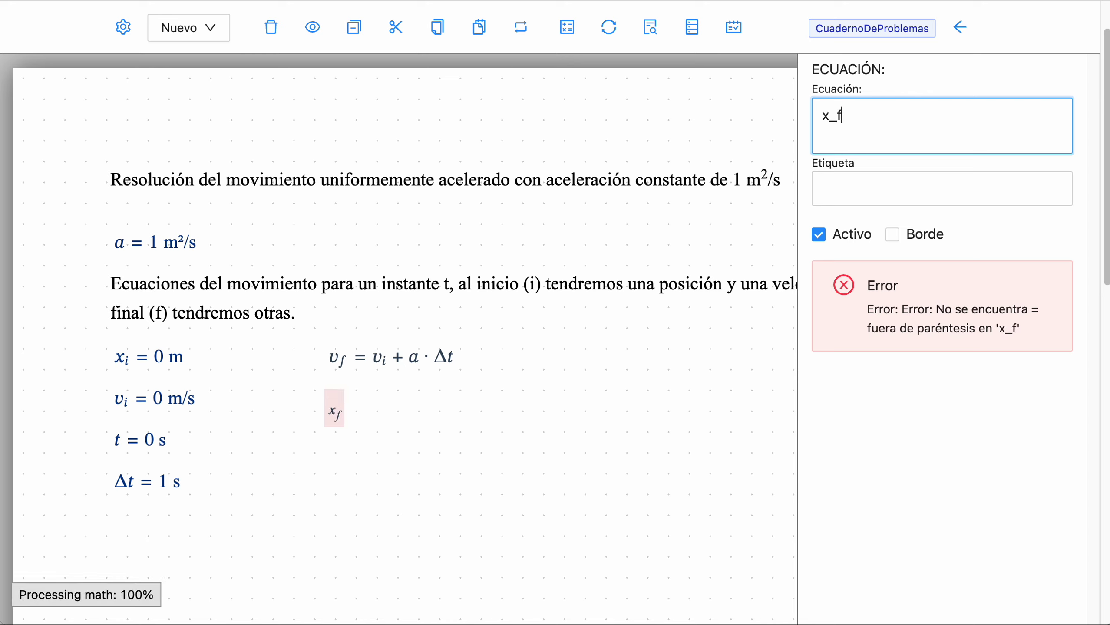
type("=")
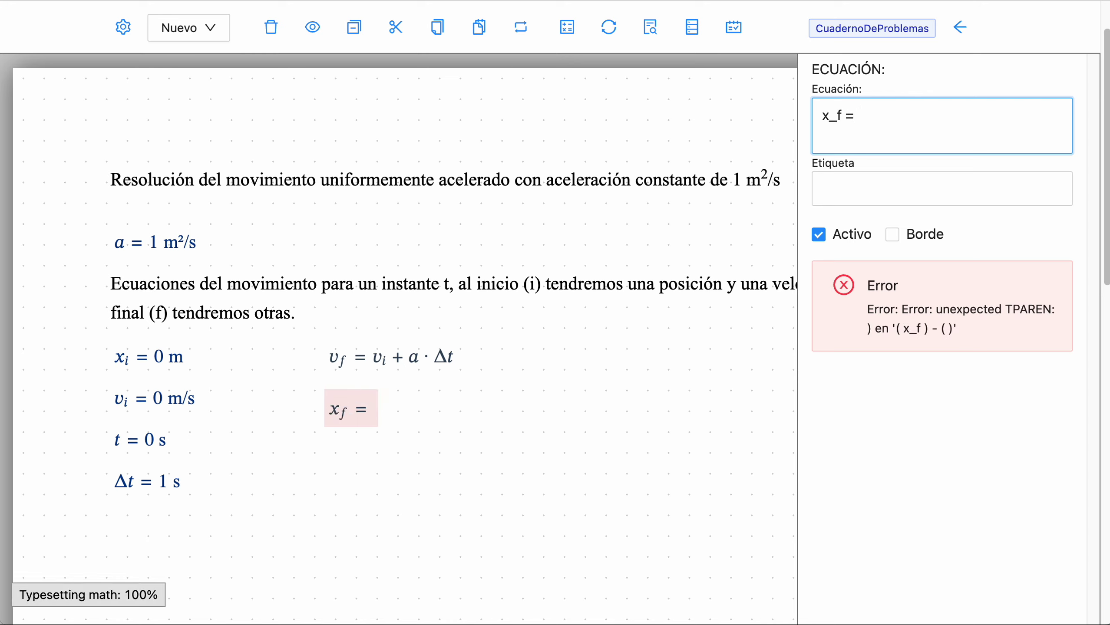
type(" x_i")
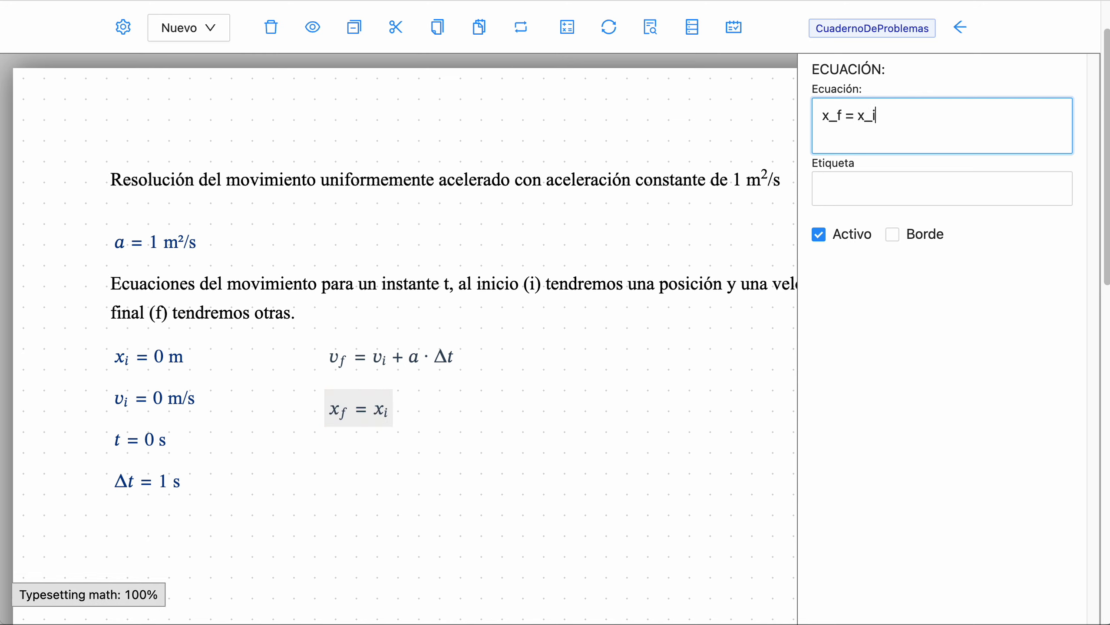
type(" +")
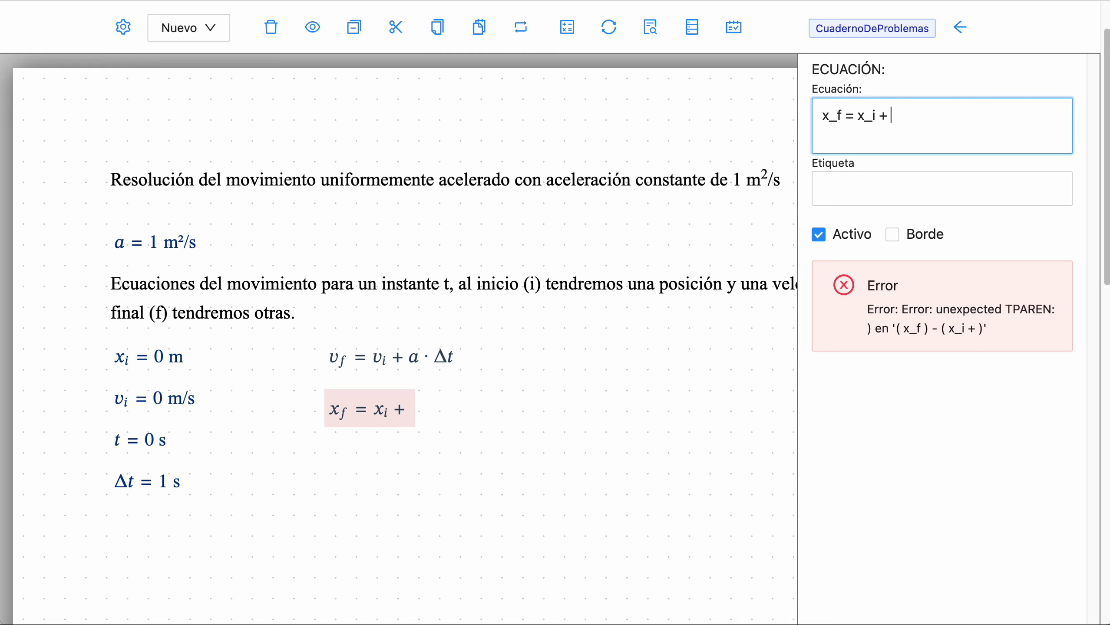
type("(")
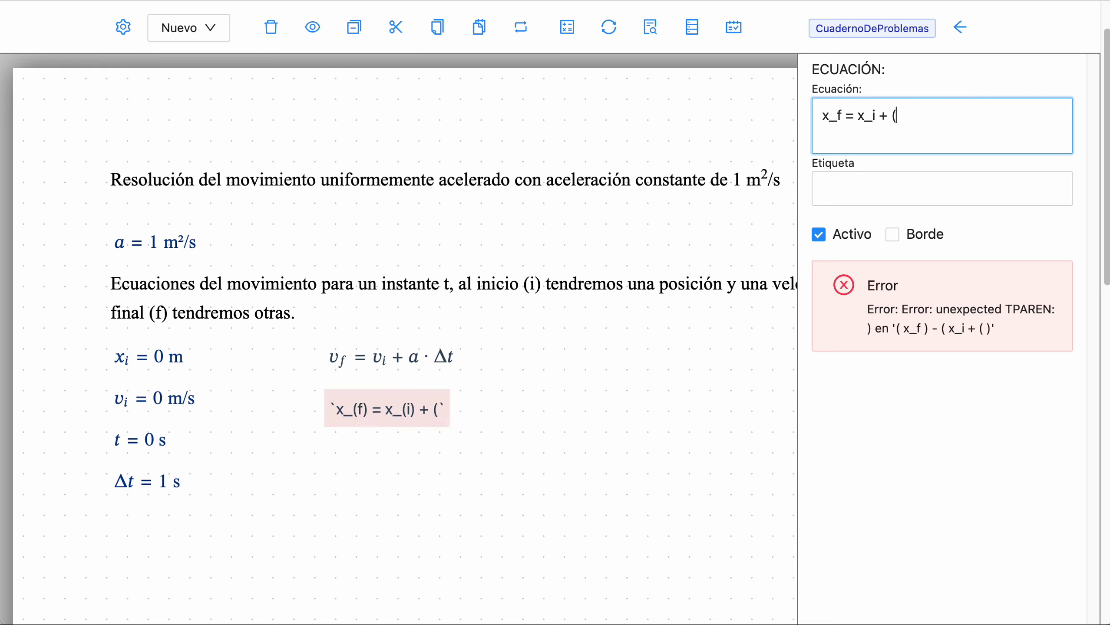
type("v_i")
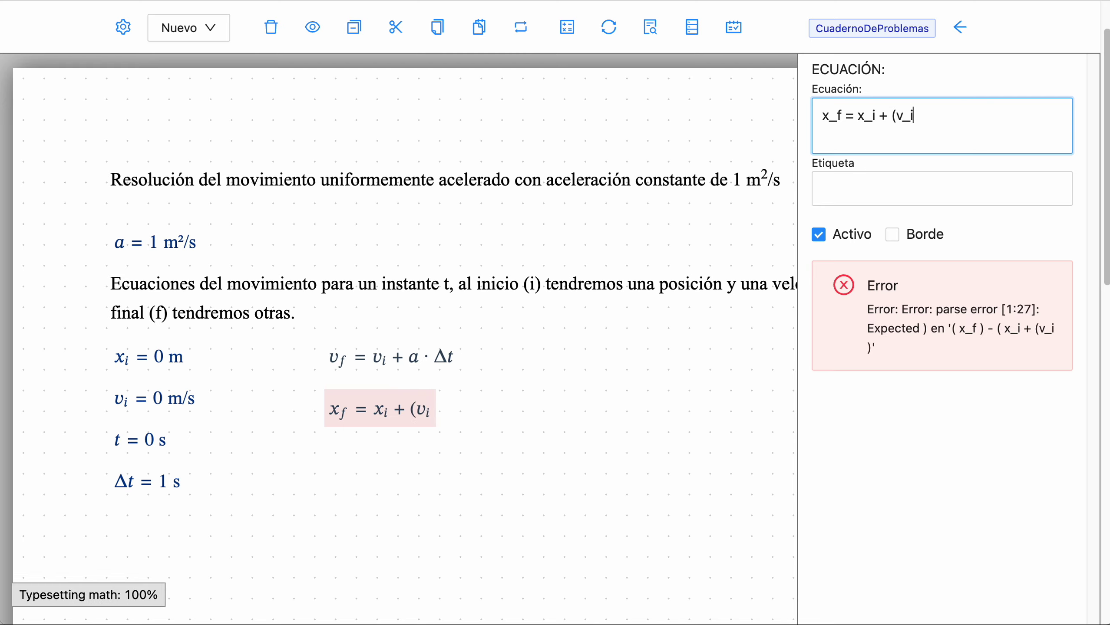
type(" + v_")
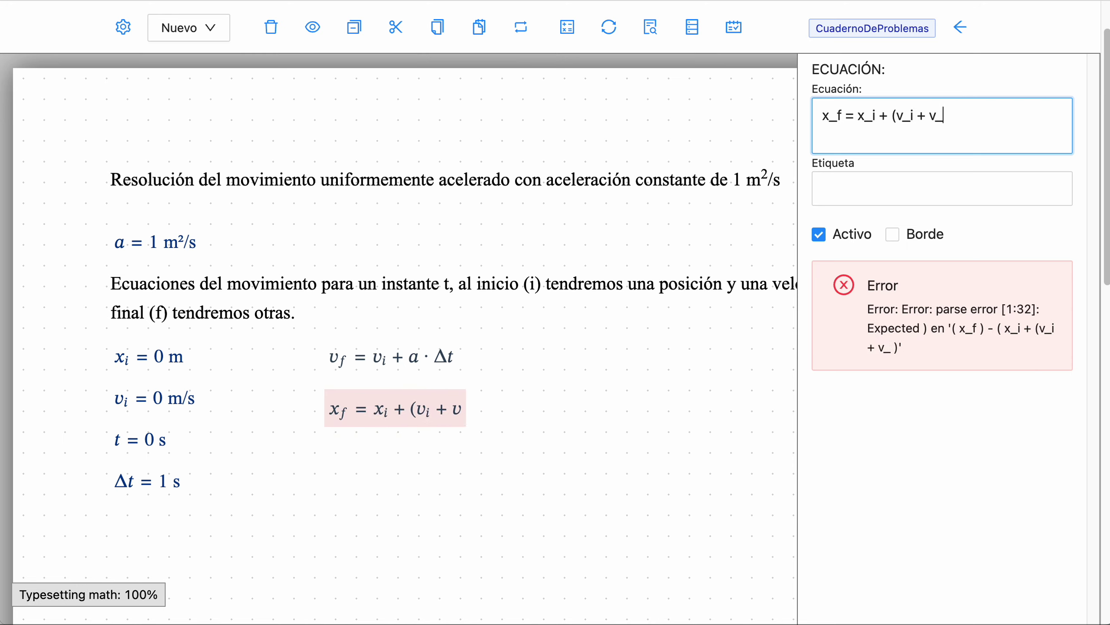
type("f) /")
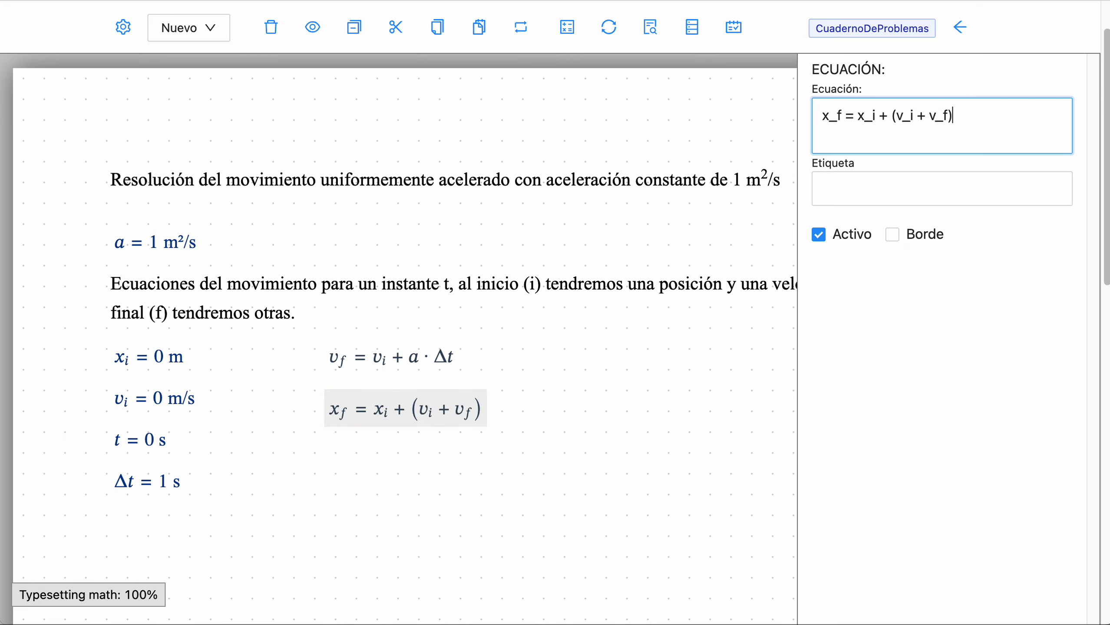
type("2 ")
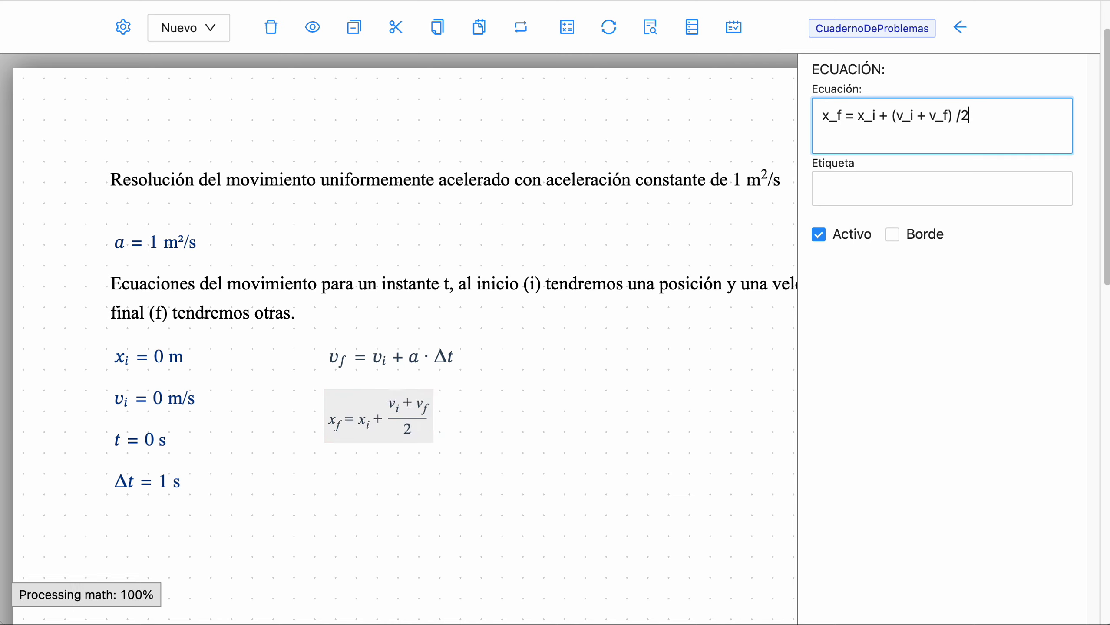
type("* ")
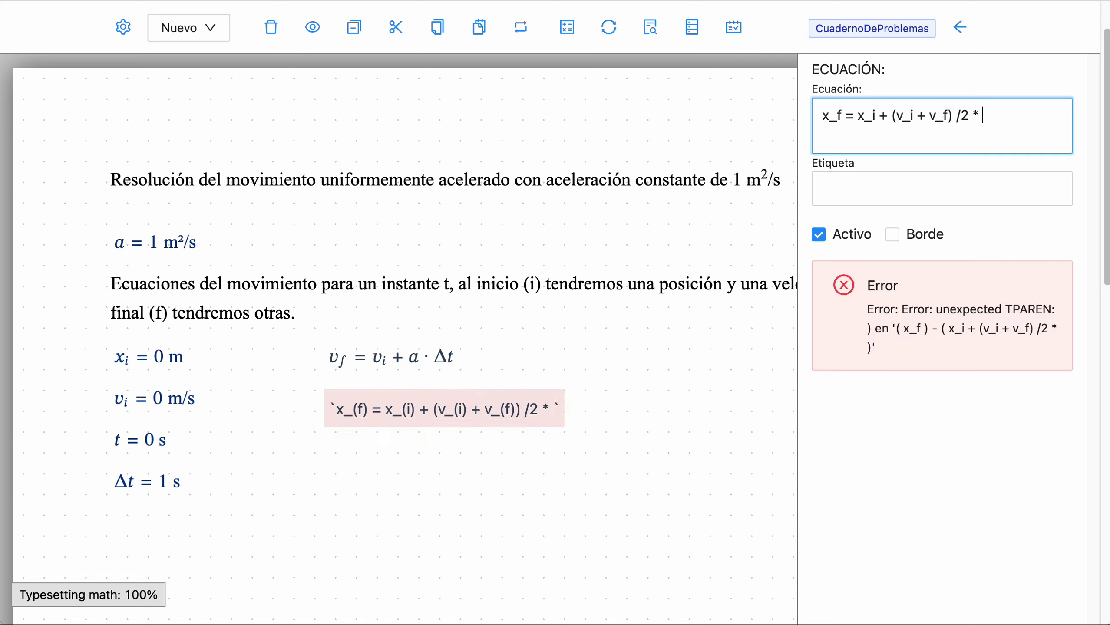
type("Deltat")
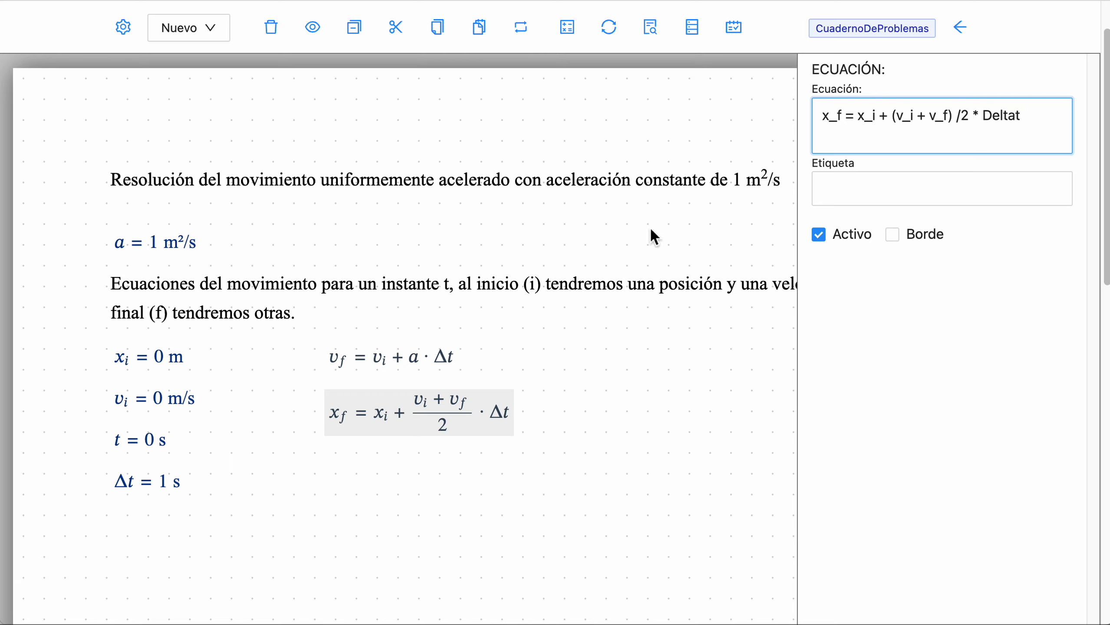
left_click(623, 447)
Step: Calculate the notebook's unknowns and move the v_f result to the right of the v_f equation
scroll(608, 441, "down", 1)
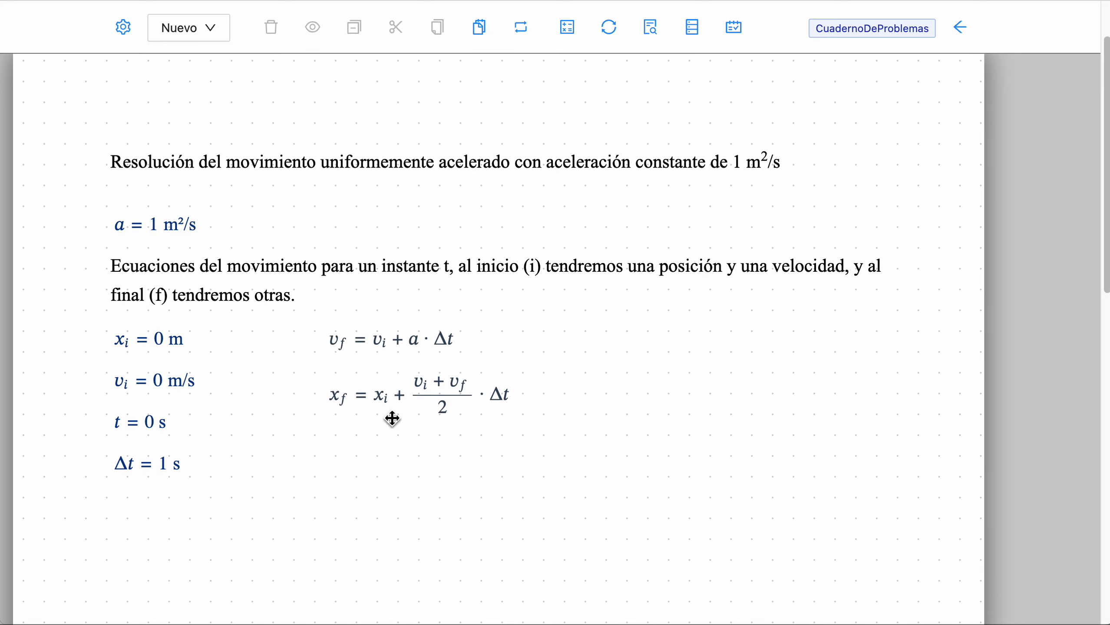
left_click(566, 28)
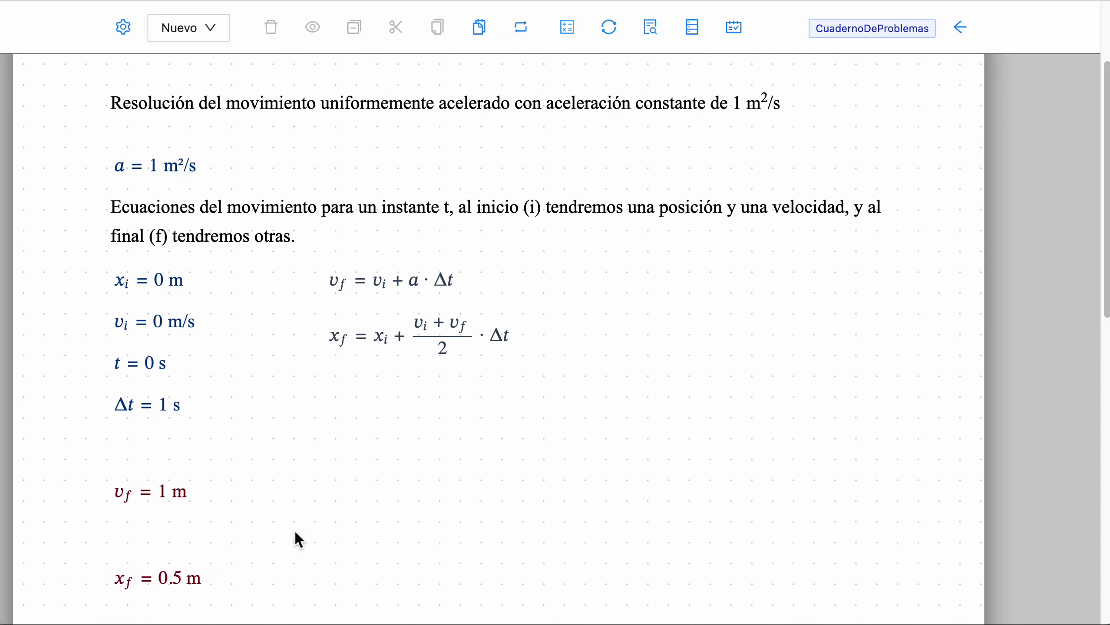
left_click_drag(151, 493, 564, 280)
Step: Set the unit of the v_f result to m/s
left_click(986, 121)
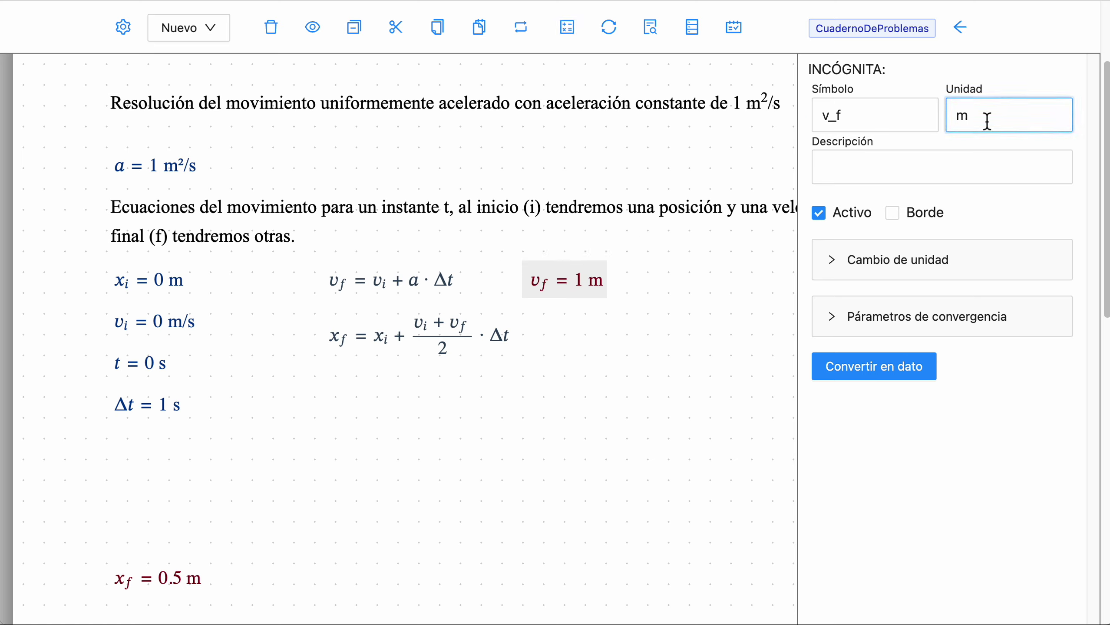
type("/s")
left_click(698, 382)
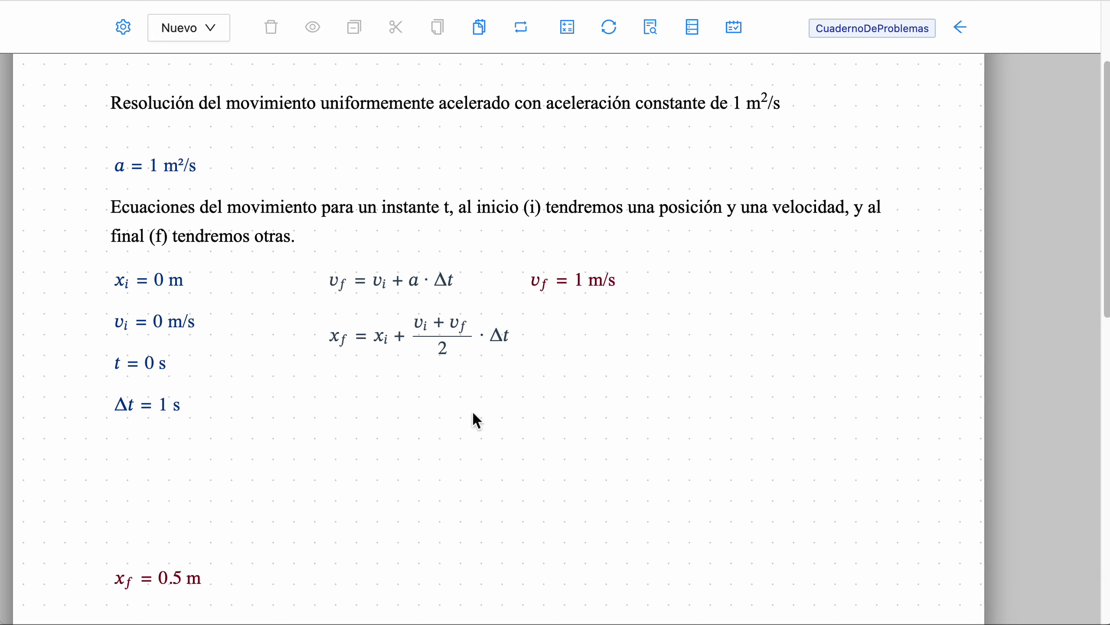
Step: Move the x_f result to the right of the x_f equation, aligned below the v_f result
left_click_drag(174, 580, 592, 347)
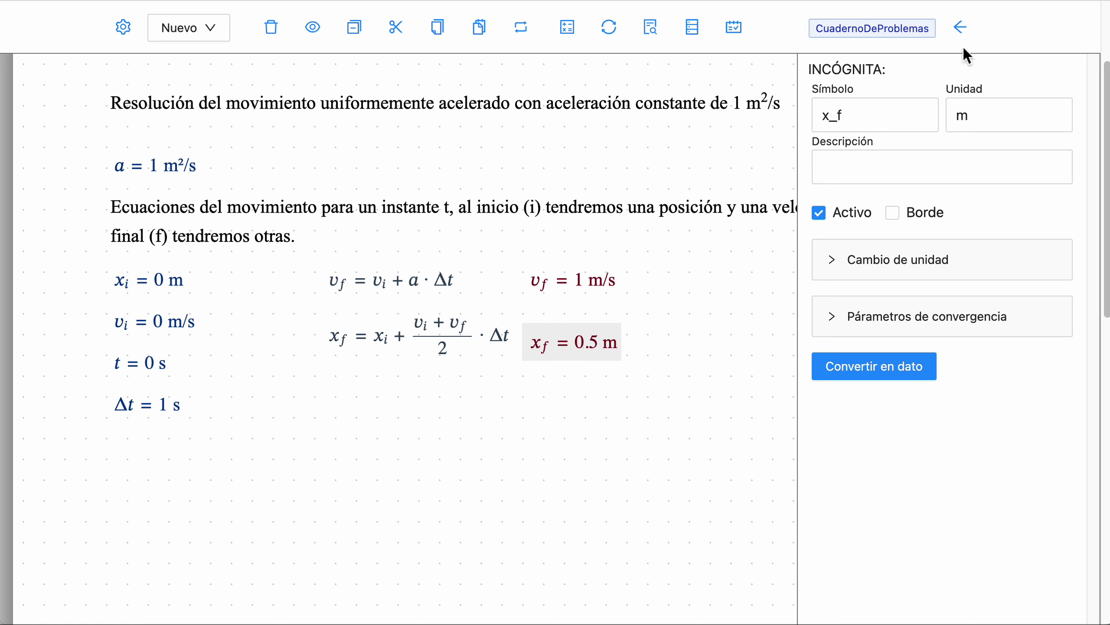
left_click(982, 116)
left_click(721, 392)
left_click_drag(613, 356, 612, 345)
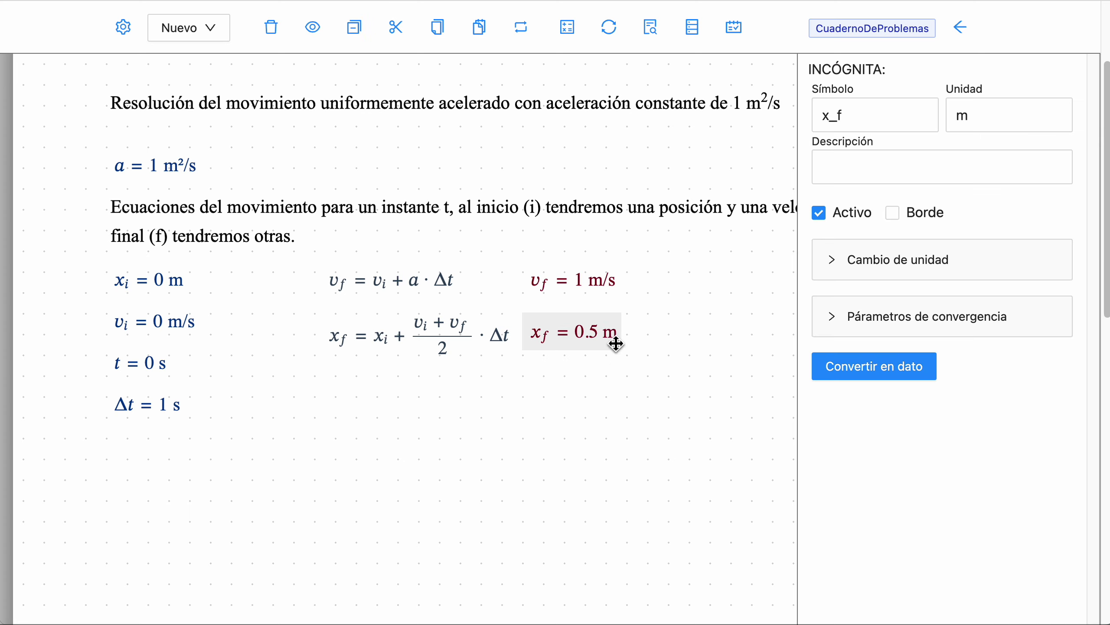
left_click(612, 362)
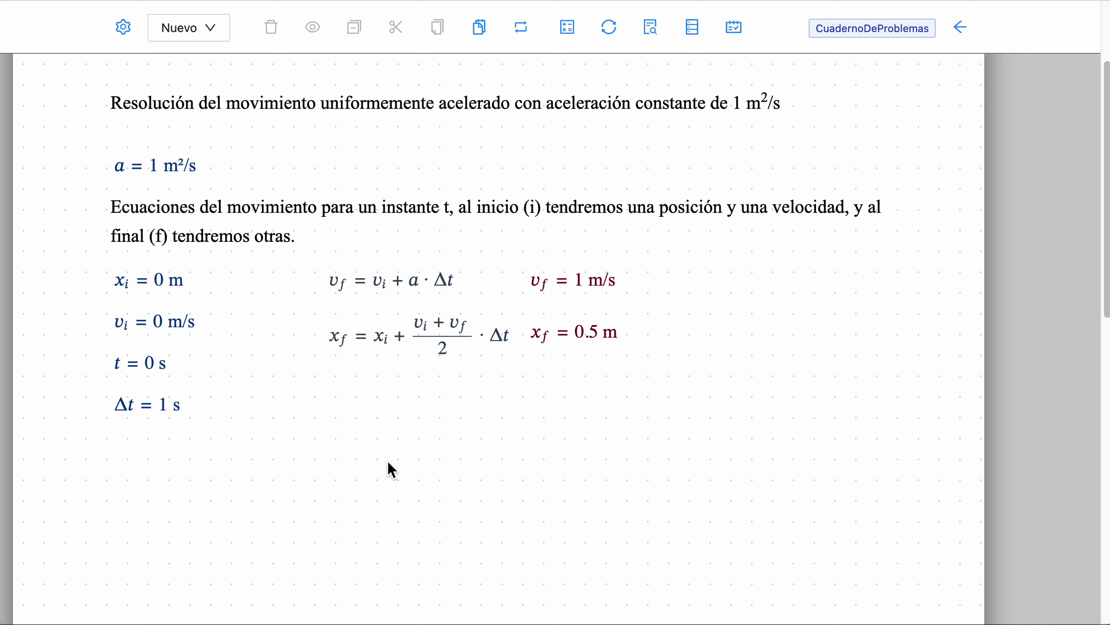
Step: Add a table to the page directly below Δt, aligned with the data items
left_click(215, 35)
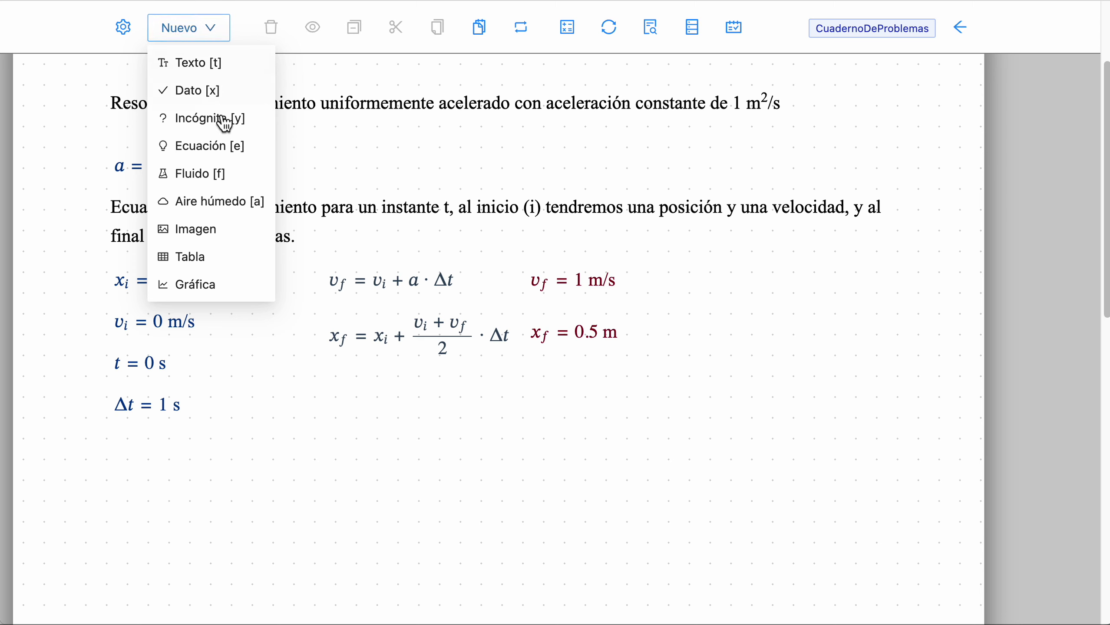
left_click(215, 259)
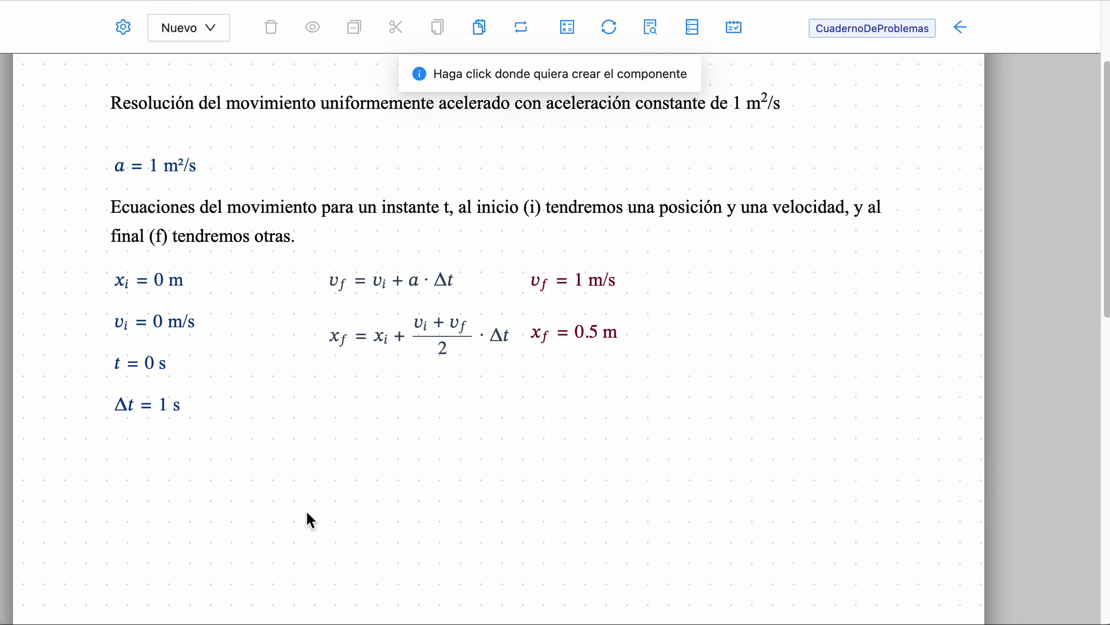
left_click(144, 447)
left_click_drag(198, 463, 170, 452)
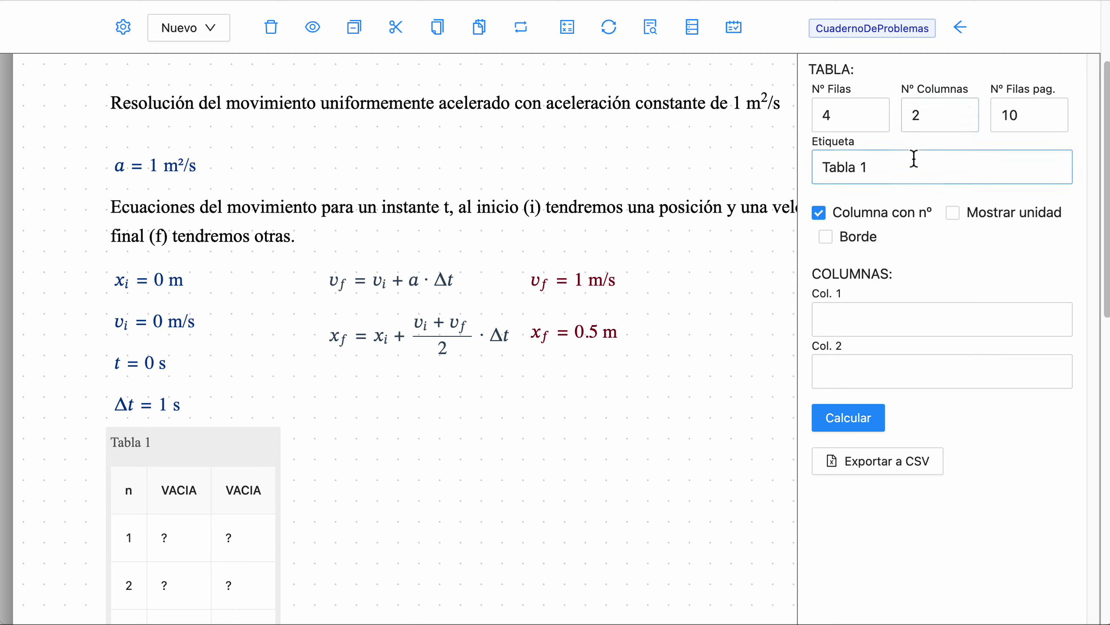
Step: Change the table's label to "Variación temporal"
left_click_drag(914, 158, 672, 153)
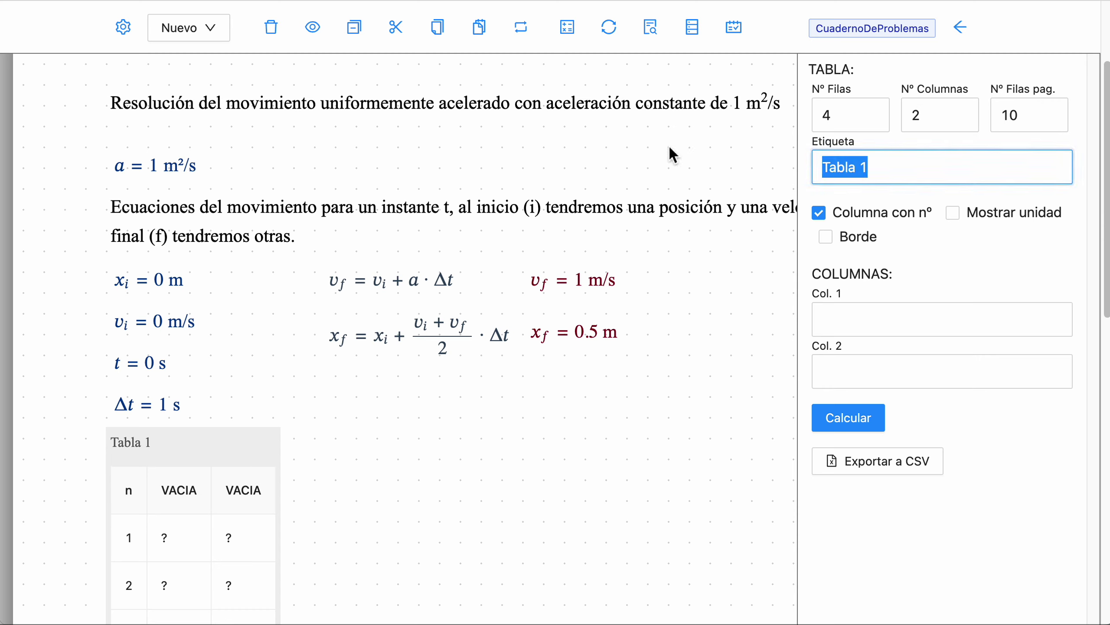
type("Ta")
key("BackSpace")
key("BackSpace")
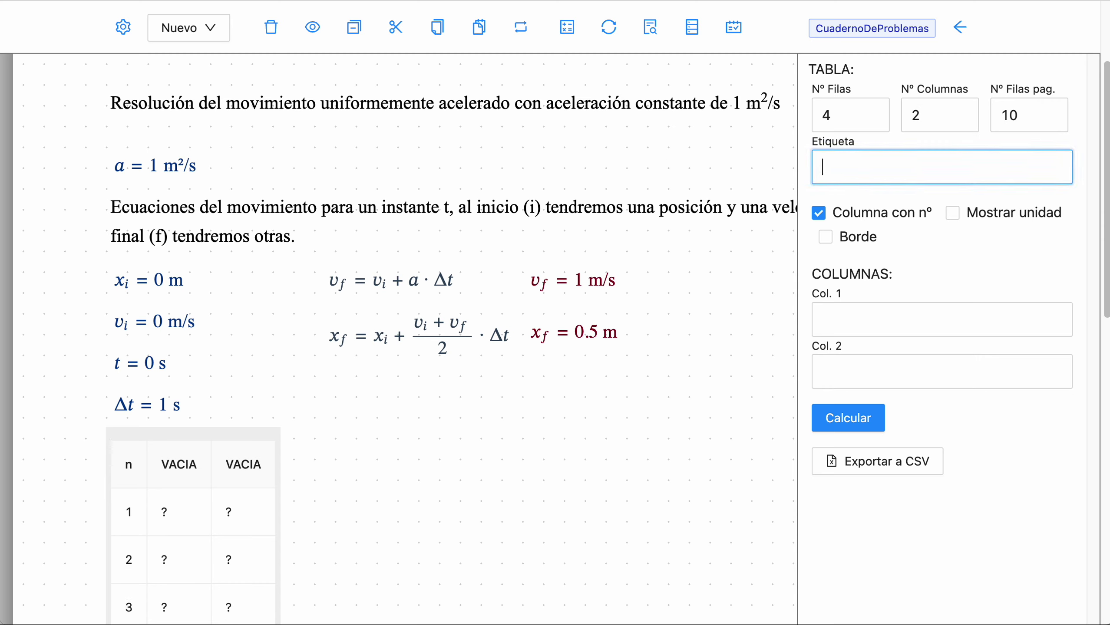
type("Varia")
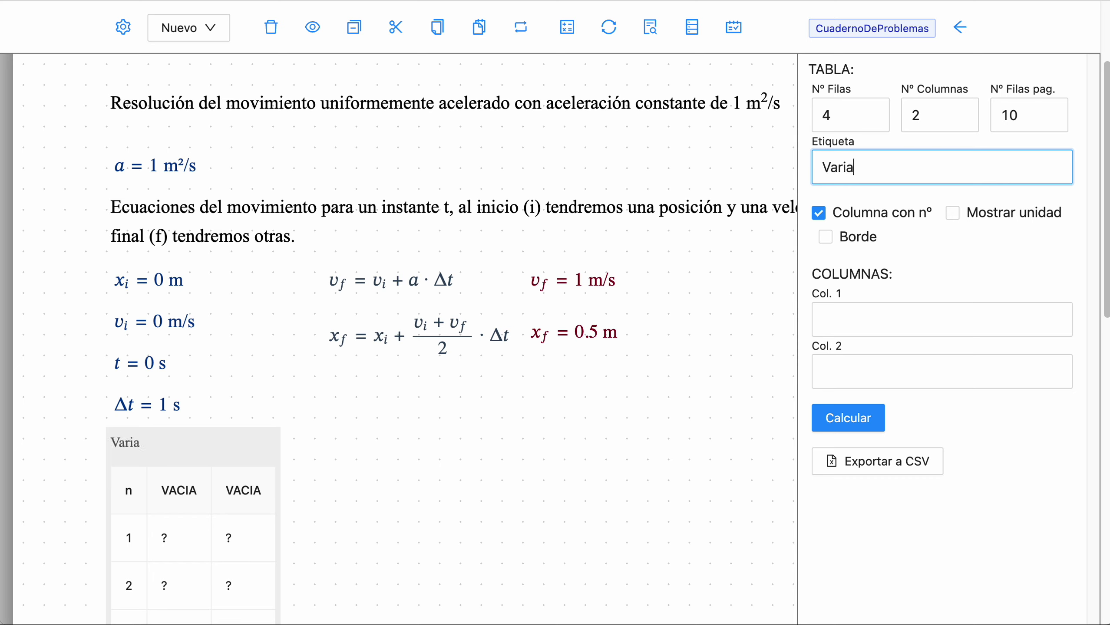
type("ción temop")
key("BackSpace")
key("BackSpace")
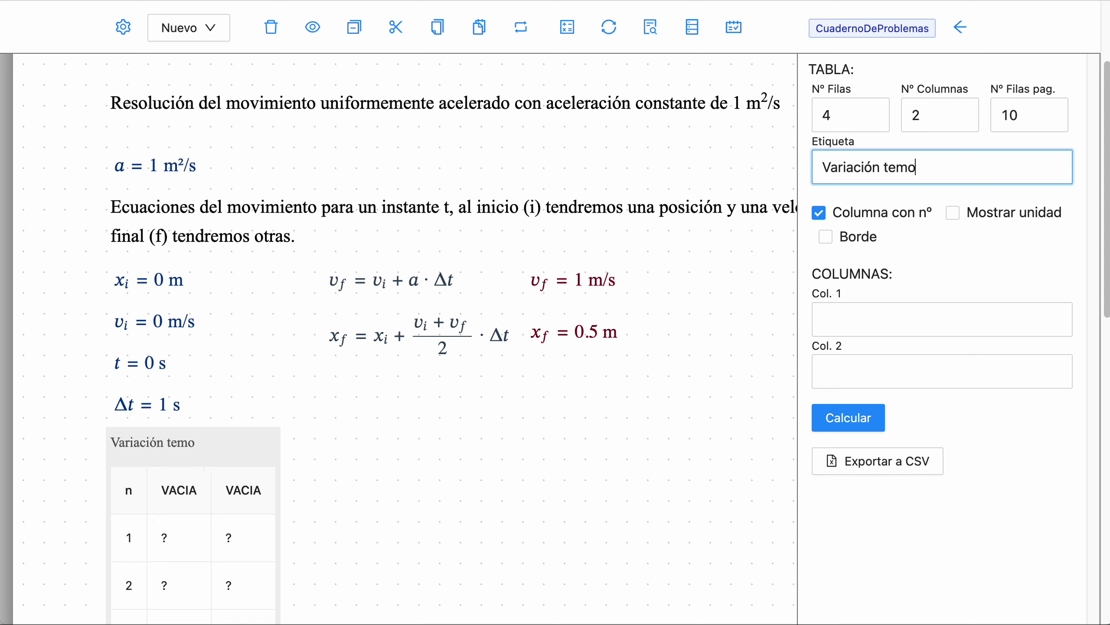
type("poral")
Step: Set the table to 100 rows and 5 columns, and show the units in the column headings
double_click(845, 122)
type("1")
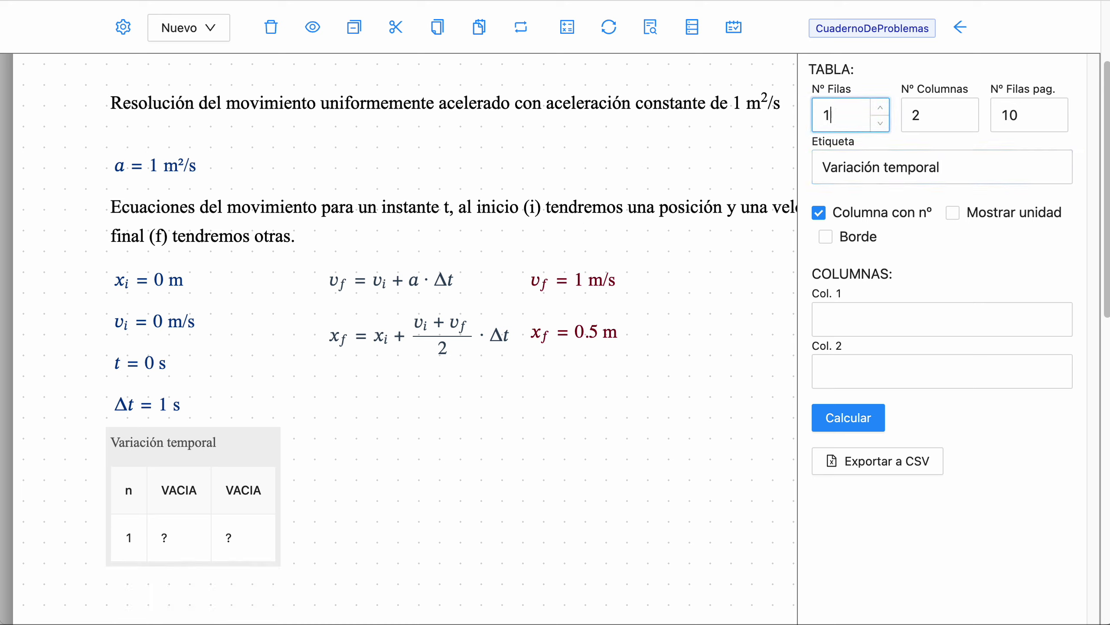
type("00")
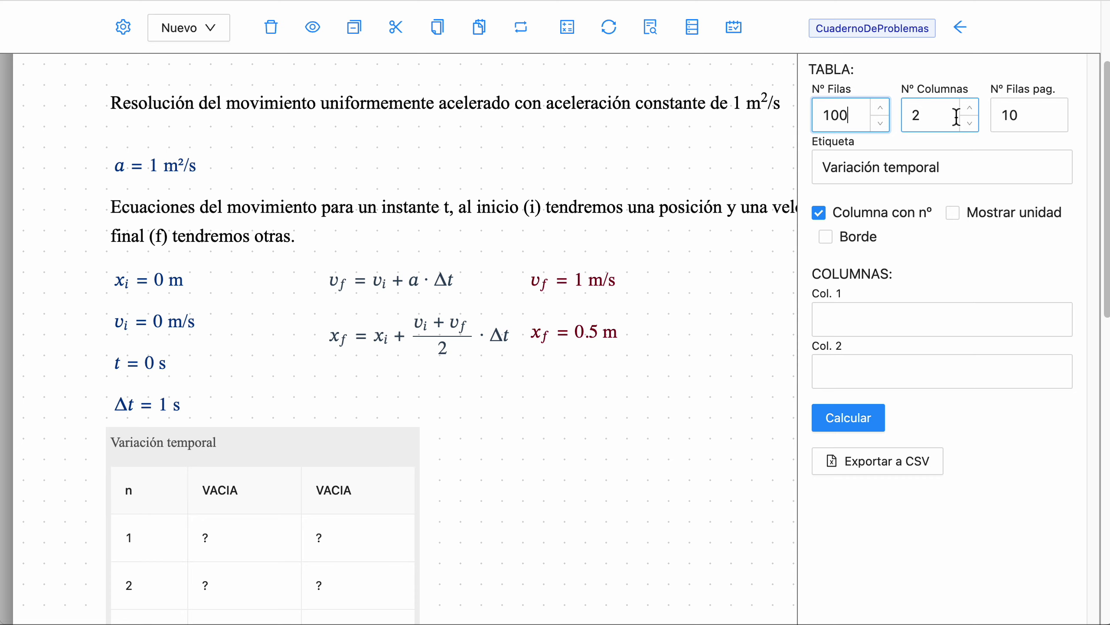
left_click_drag(956, 117, 897, 111)
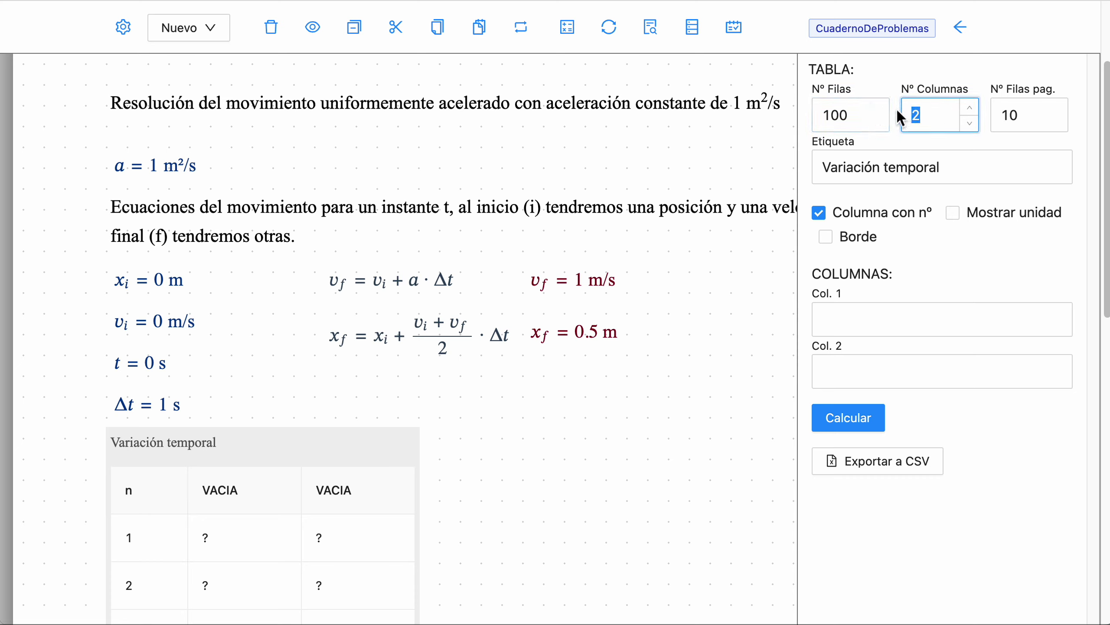
type("5")
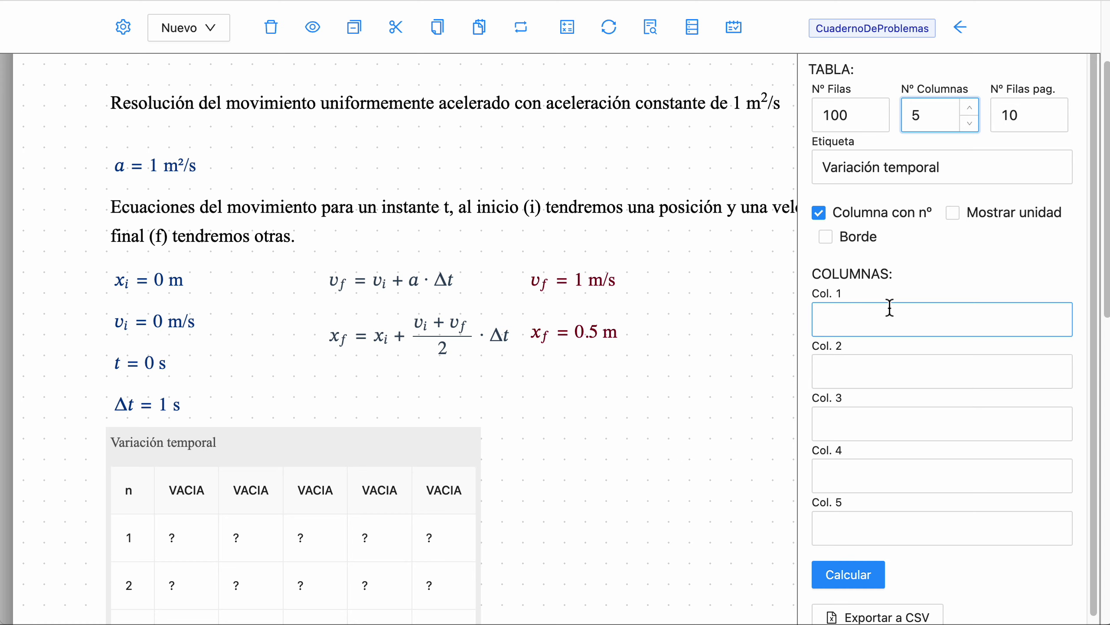
left_click(954, 214)
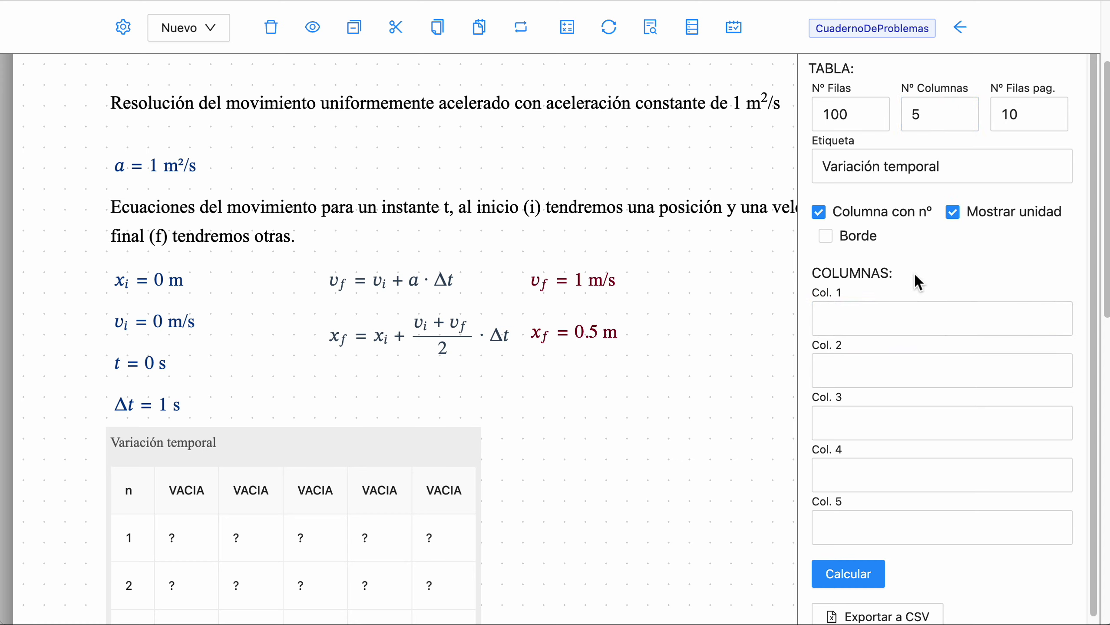
Step: Assign the variables t, x_i and x_f to table columns 1, 2 and 3
scroll(912, 271, "down", 1)
left_click(864, 312)
type("t")
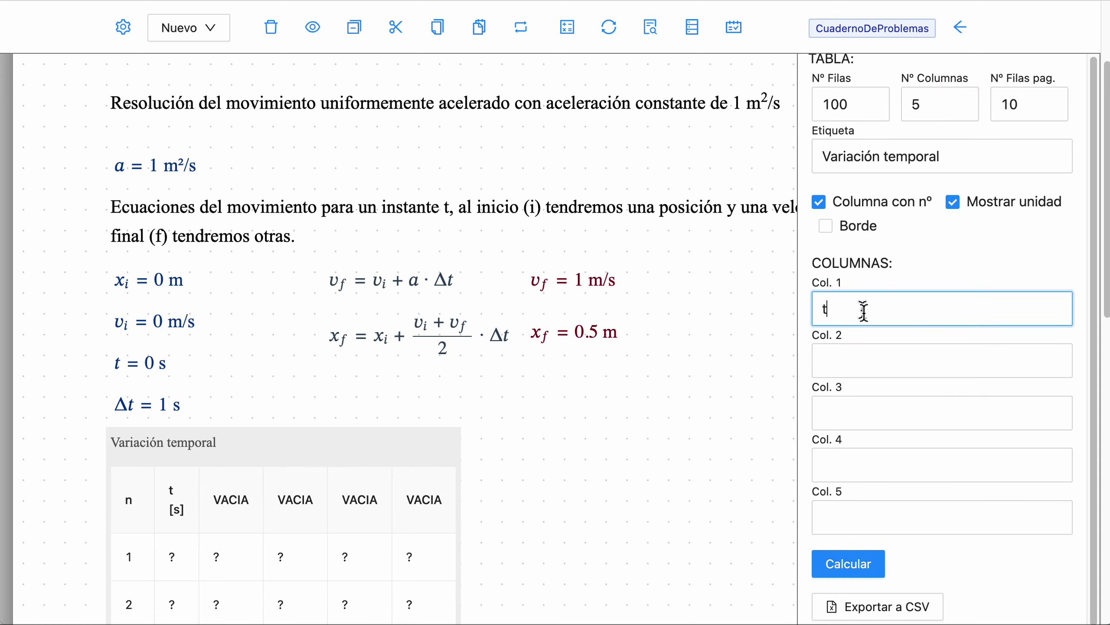
left_click(853, 364)
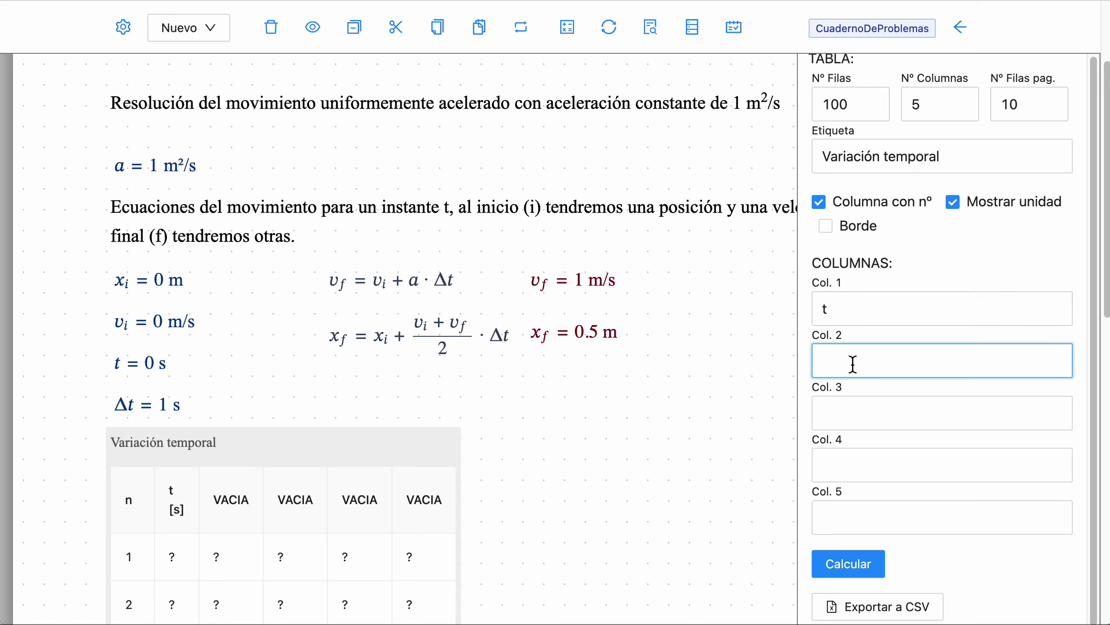
type("x_i")
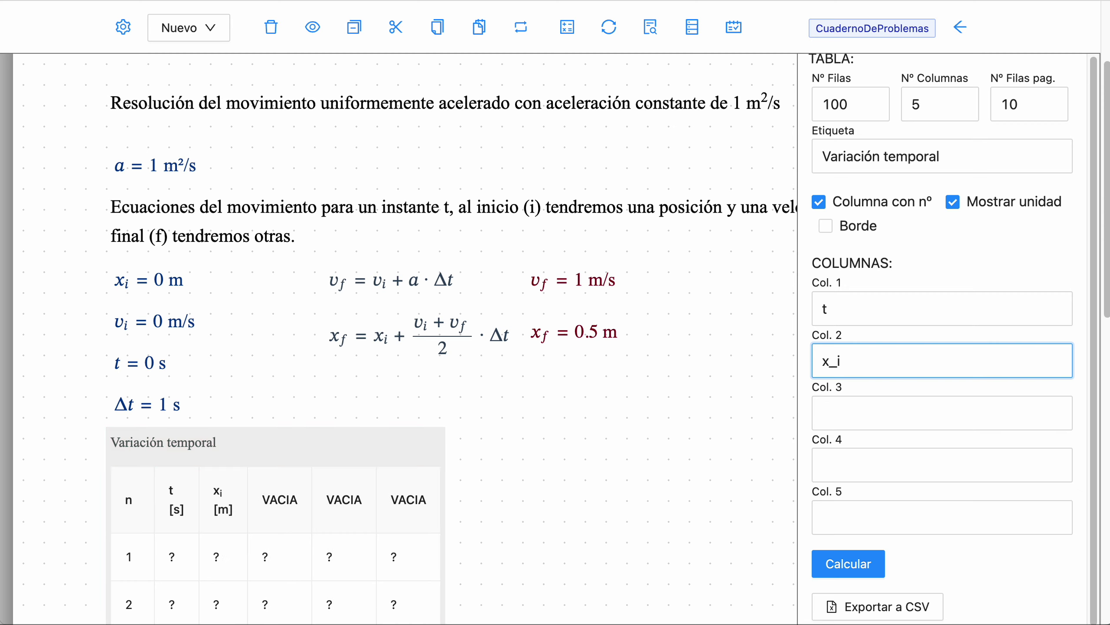
left_click(851, 412)
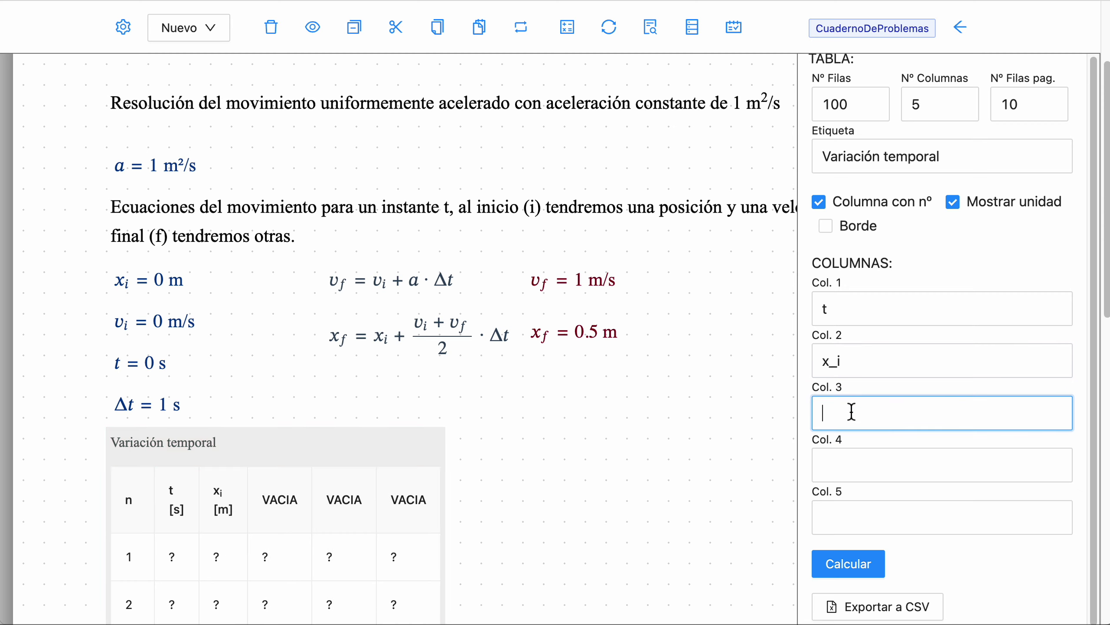
type("x_f")
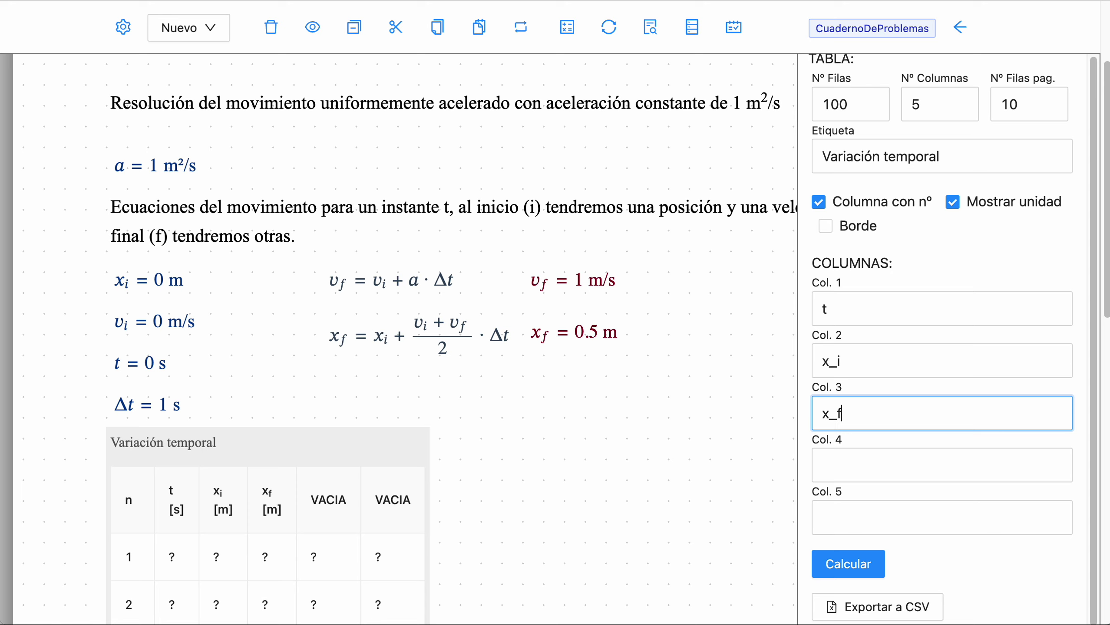
Step: Assign the variables v_i and v_f to table columns 4 and 5
left_click(842, 462)
left_click(842, 462)
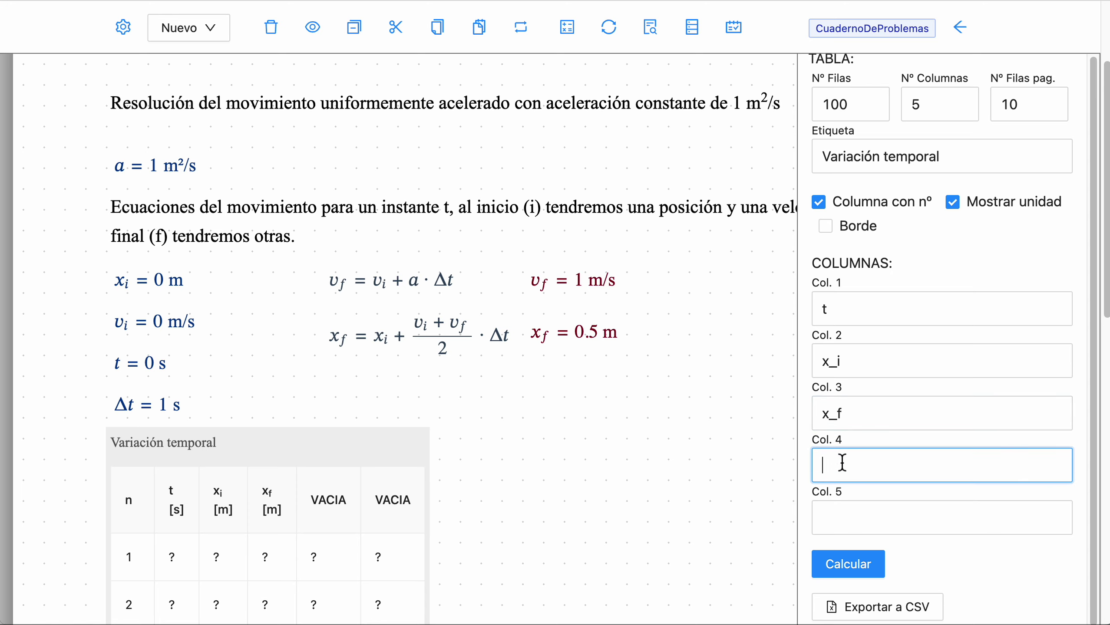
type("v_i")
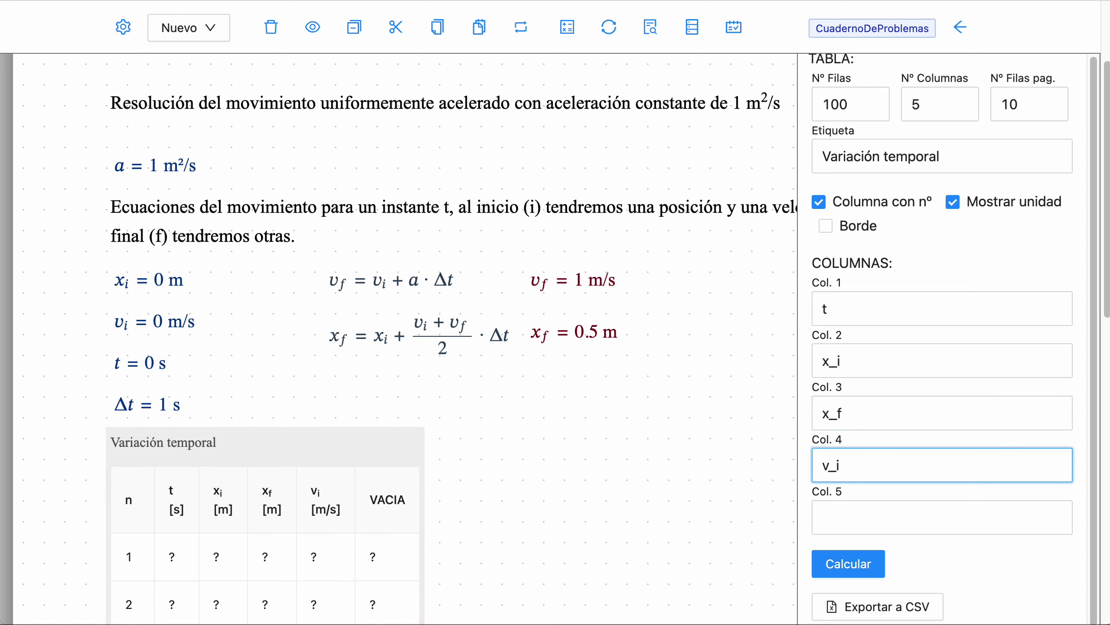
left_click(847, 523)
type("v_")
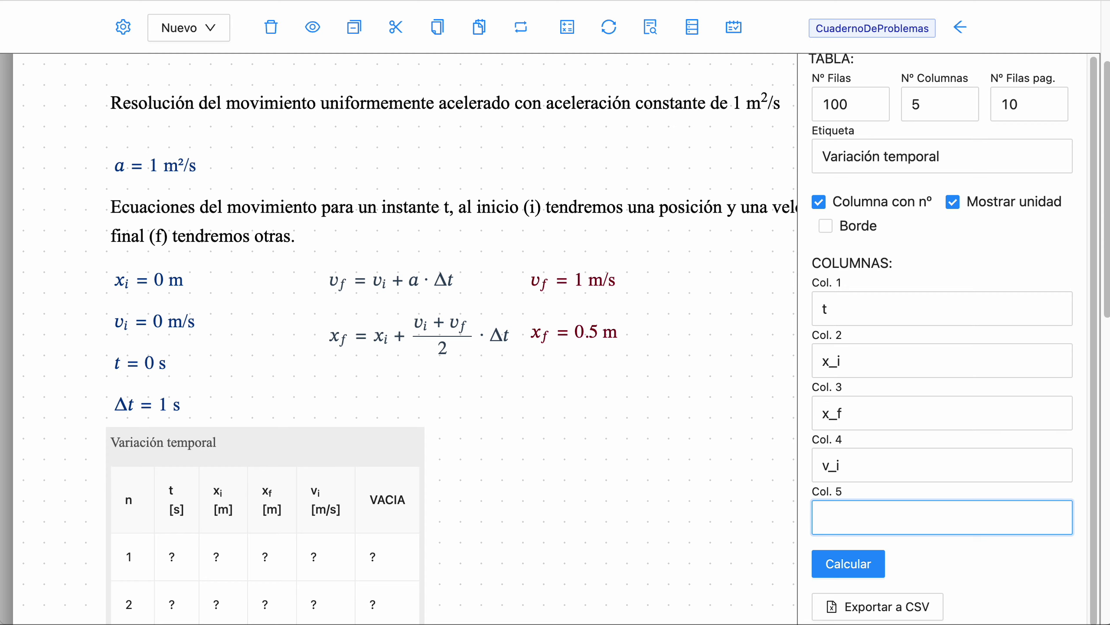
type("f")
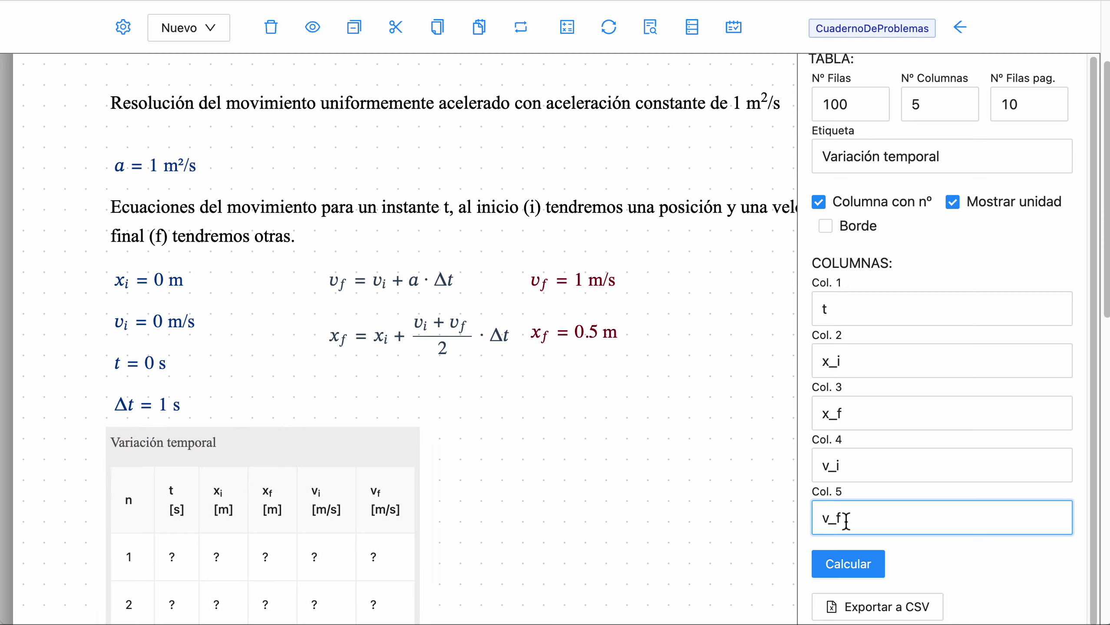
scroll(658, 394, "down", 1)
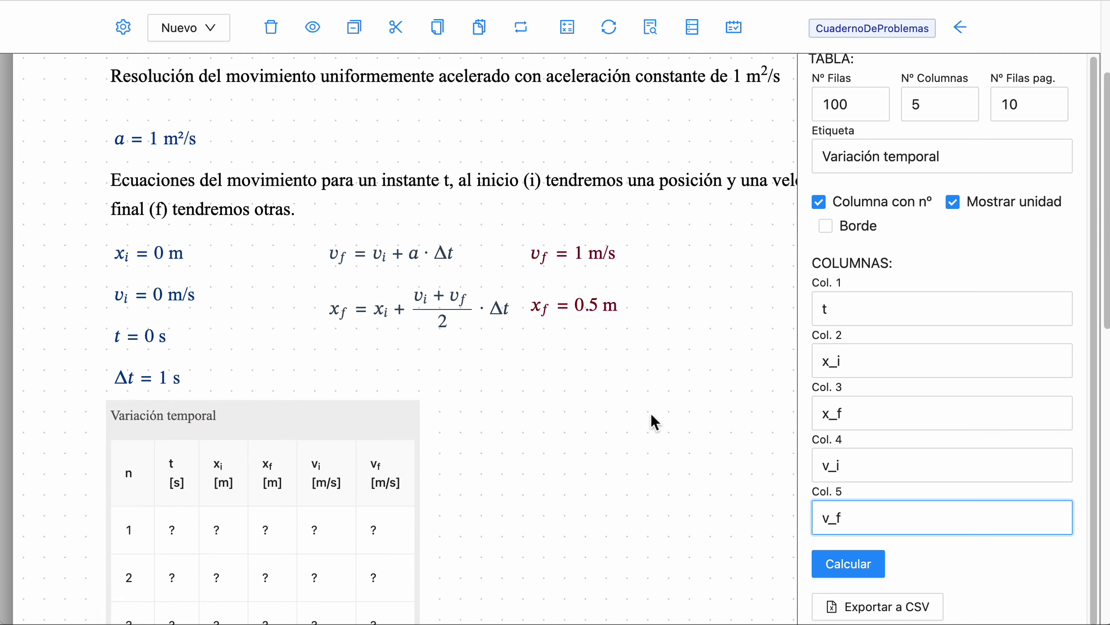
scroll(686, 440, "up", 1)
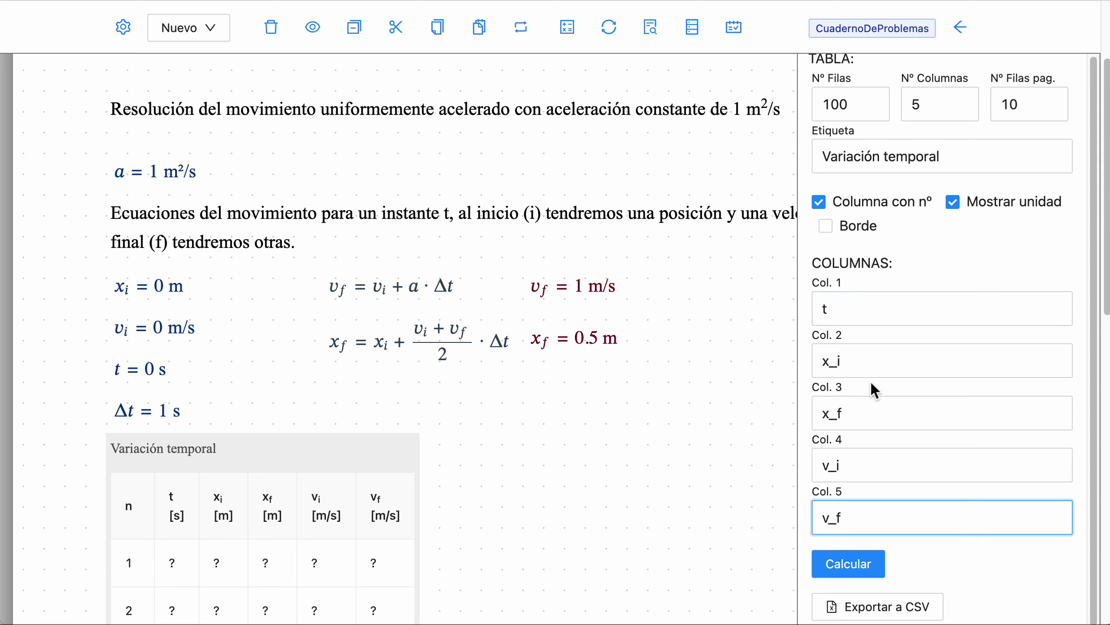
Step: Define column 1 as "t = t @ Deltat" so time starts at t and advances by Deltat
left_click(861, 314)
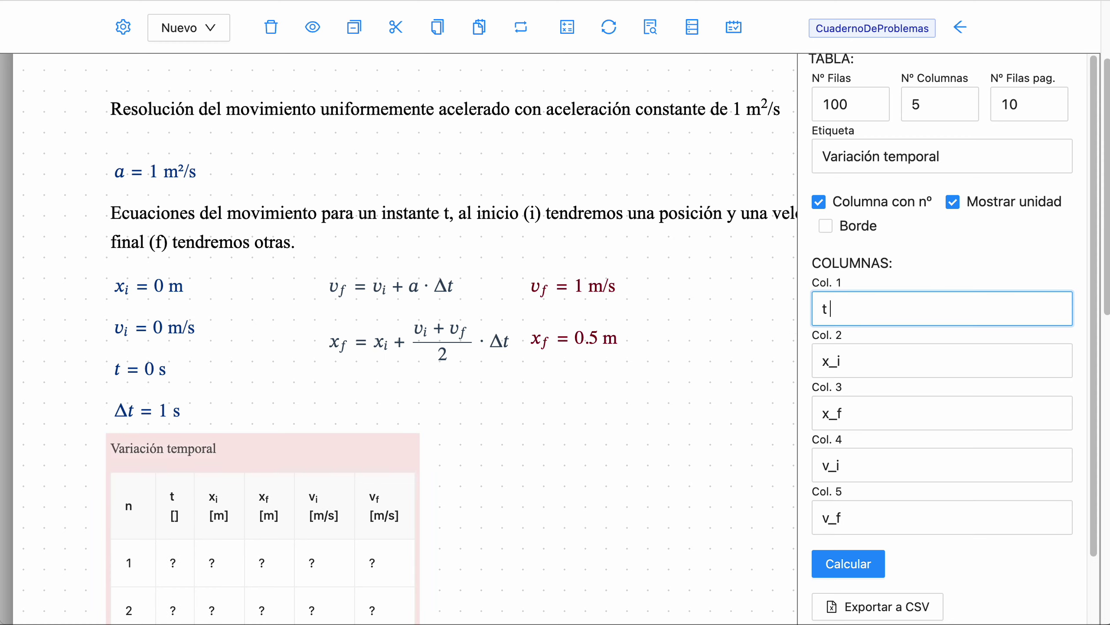
type("= ")
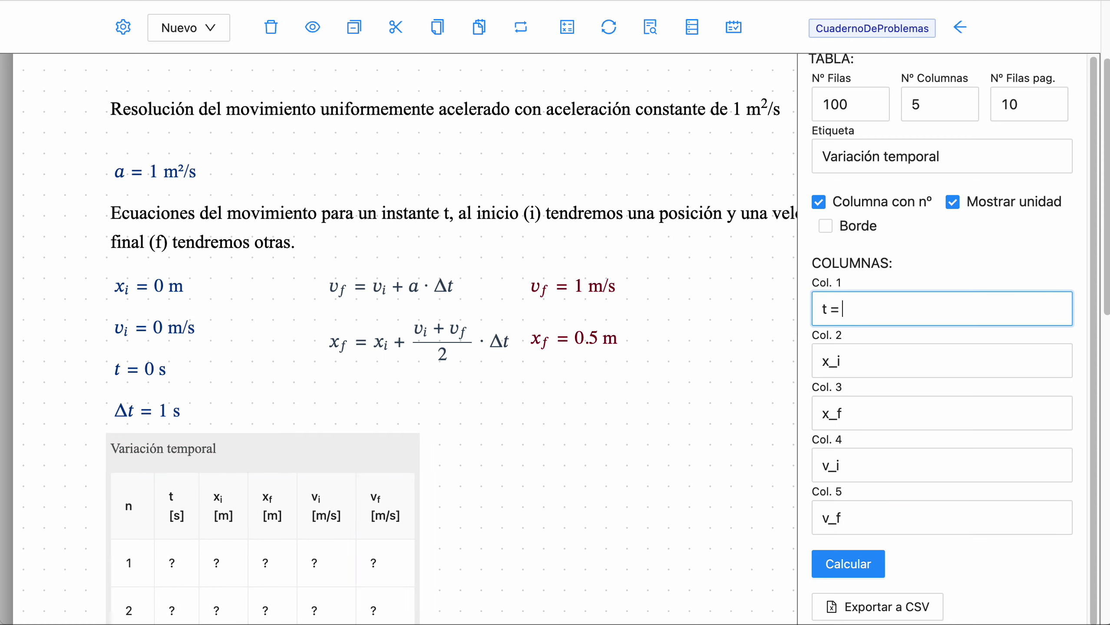
type("0")
type(" @")
type(" 1")
key("Left")
key("Left")
key("BackSpace")
key("BackSpace")
type("t")
left_click(893, 312)
key("BackSpace")
type("Deltat")
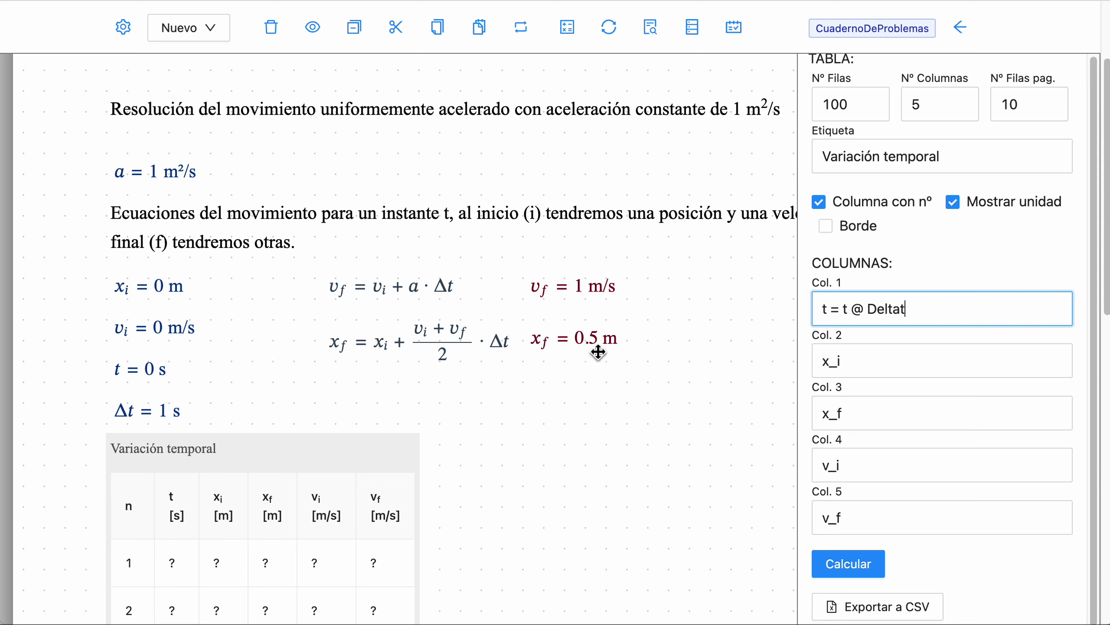
Step: Give columns 2 and 4 their starting values with "x_i = x_i" and "v_i = v_i"
left_click(886, 356)
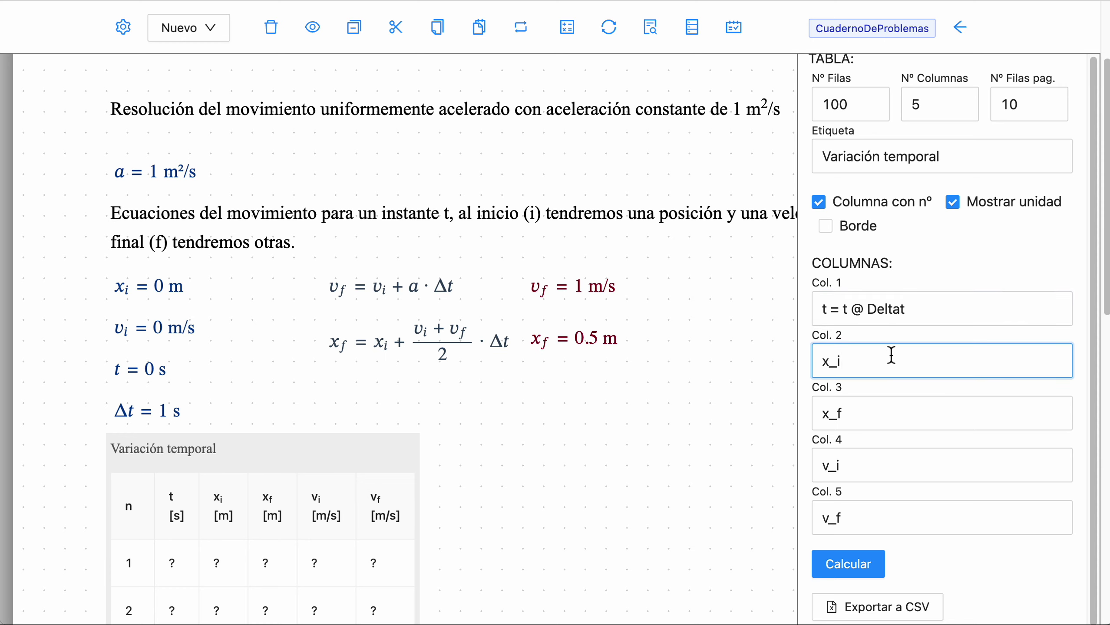
type("= ")
type("x,i")
type("_i")
left_click(919, 465)
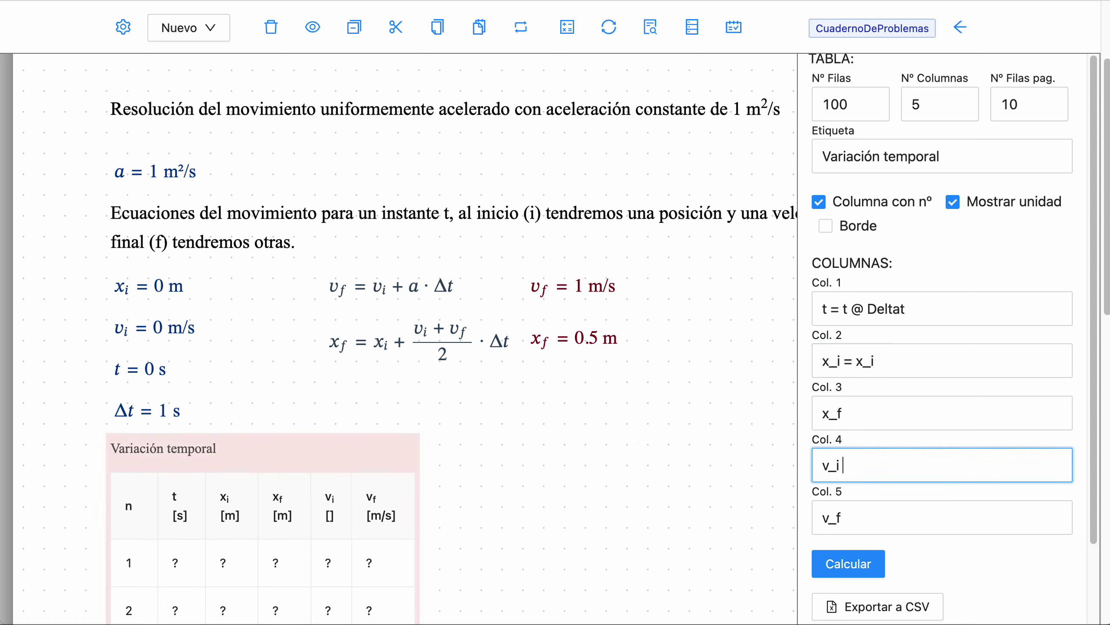
type("=")
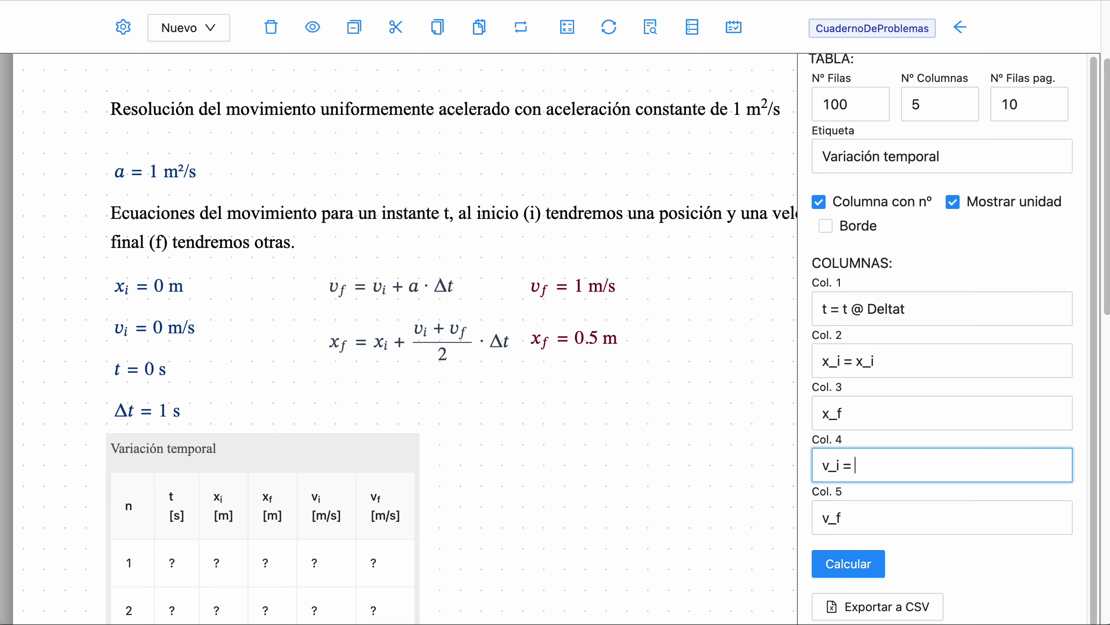
type(" v_i")
Step: Extend the initial-variable columns with their iteration variables, as "x_i = x_i, x_f" and "v_i = v_i, v_f"
left_click(906, 363)
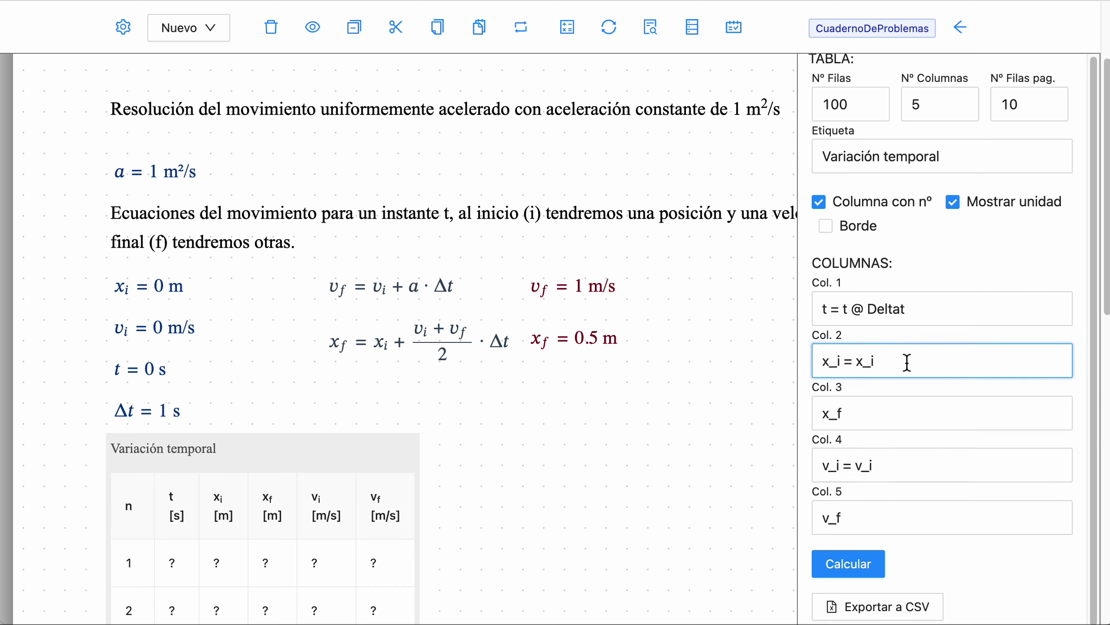
type(",")
type("x_f")
scroll(265, 568, "down", 2)
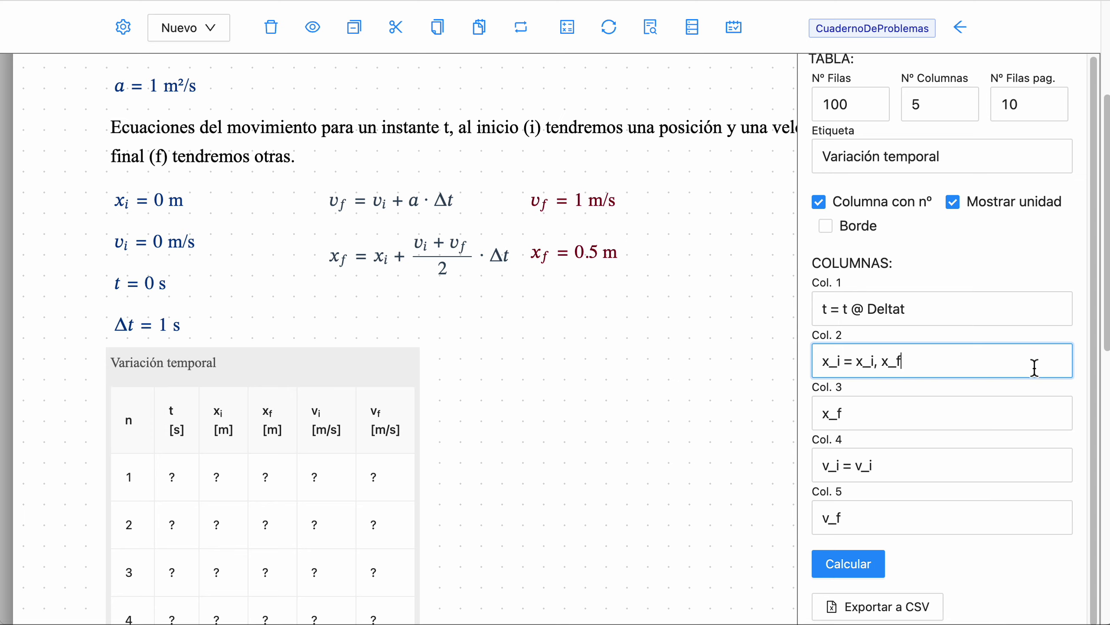
left_click(890, 465)
type(",")
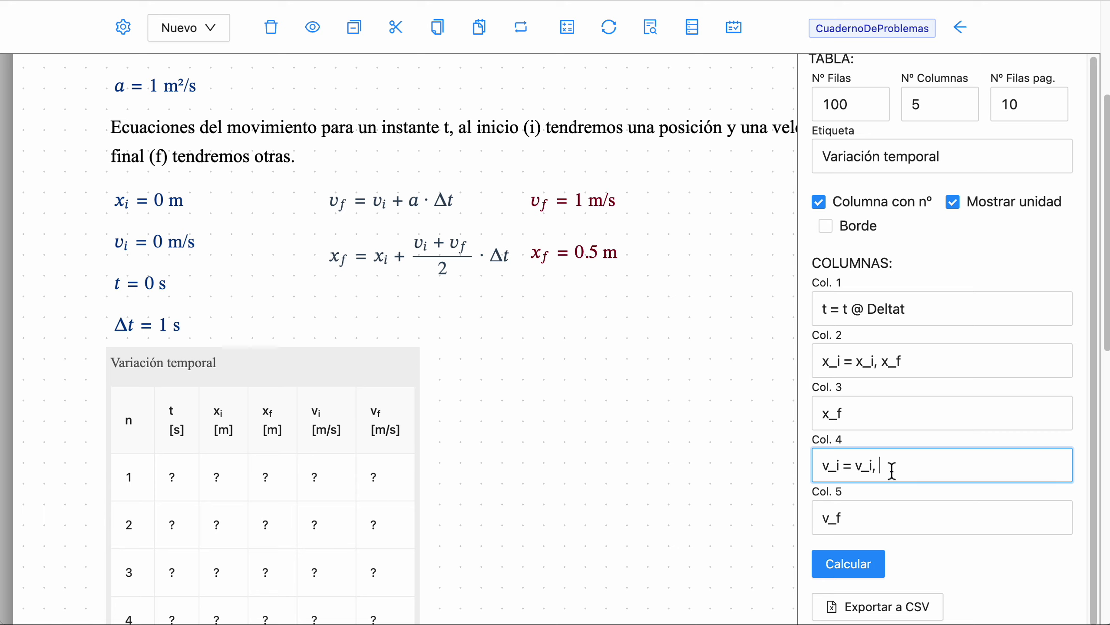
type("v_f")
Step: Calculate the Variación temporal table and review its rows, including those on page 10
left_click(829, 361)
scroll(683, 395, "down", 2)
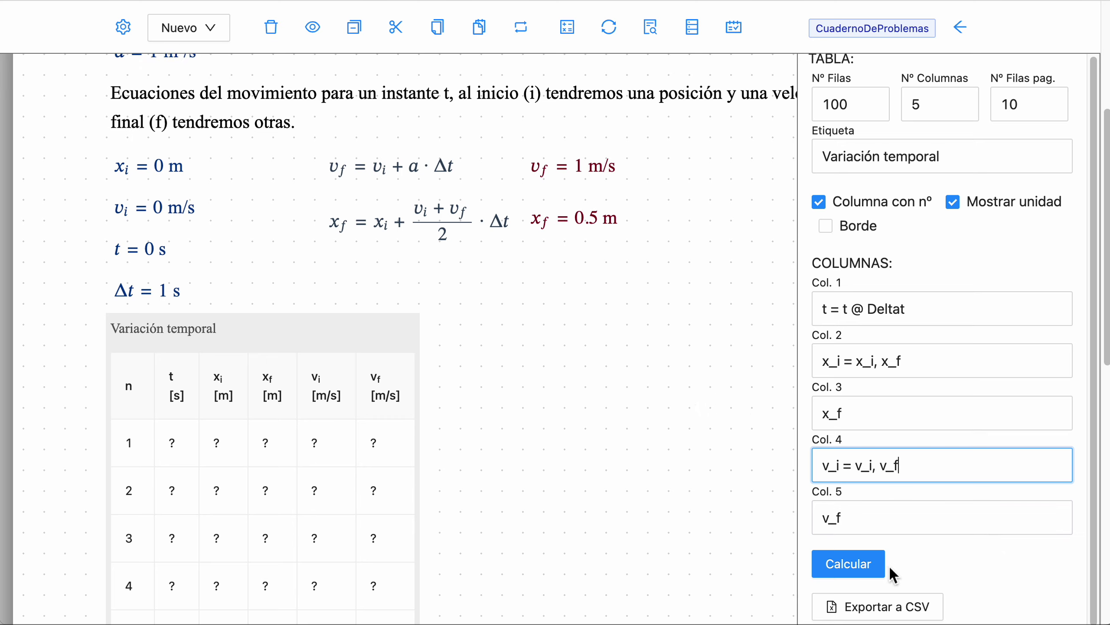
scroll(975, 541, "down", 1)
left_click(846, 537)
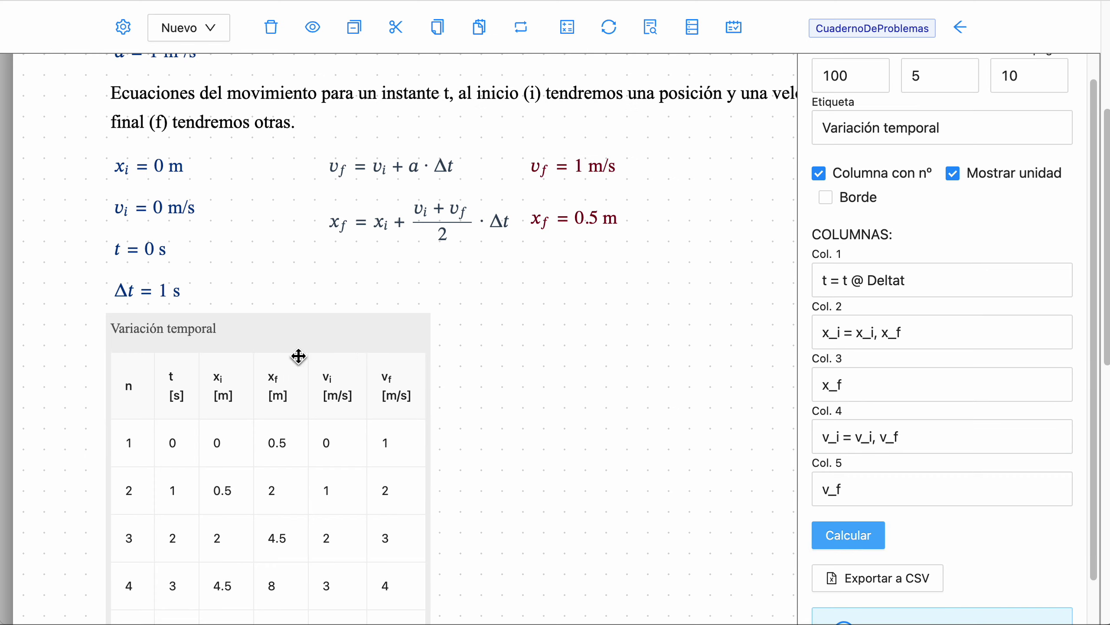
scroll(495, 520, "down", 7)
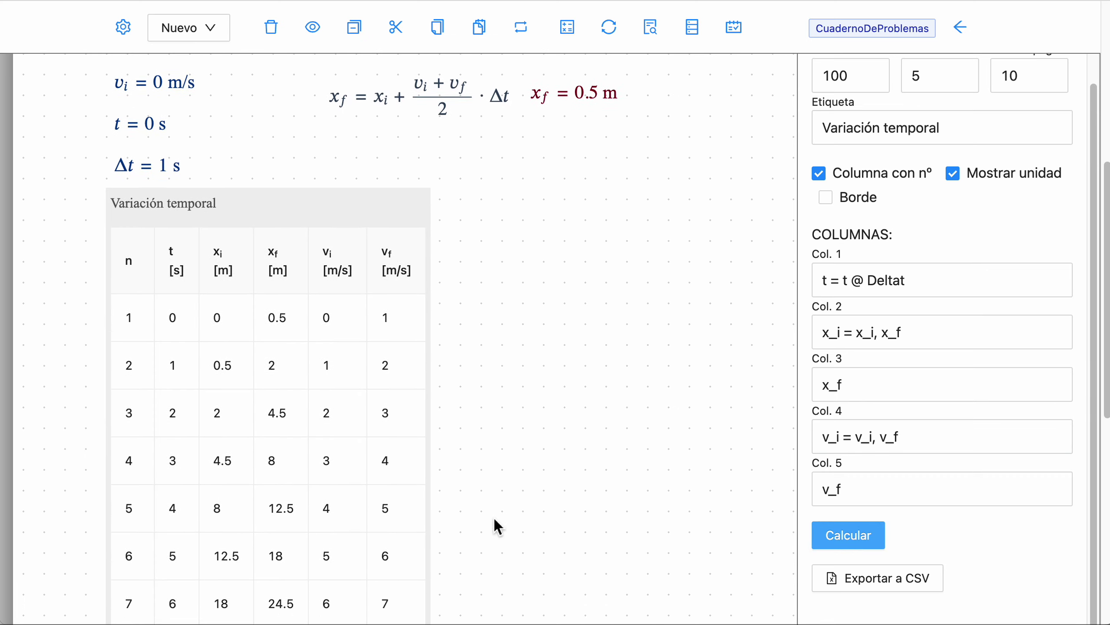
scroll(494, 525, "down", 1)
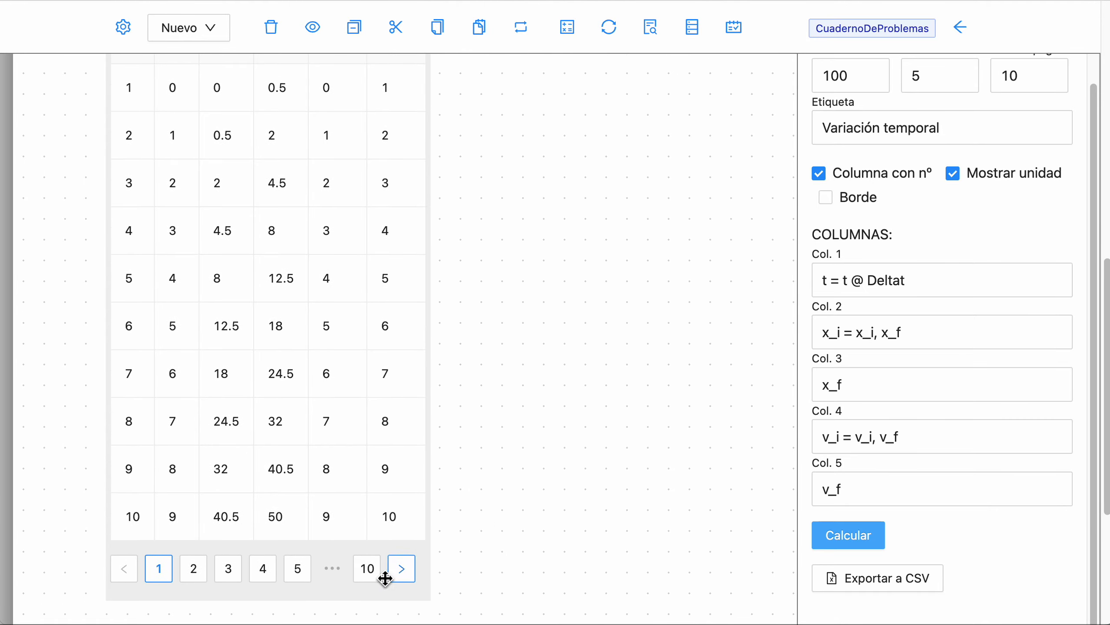
left_click(370, 577)
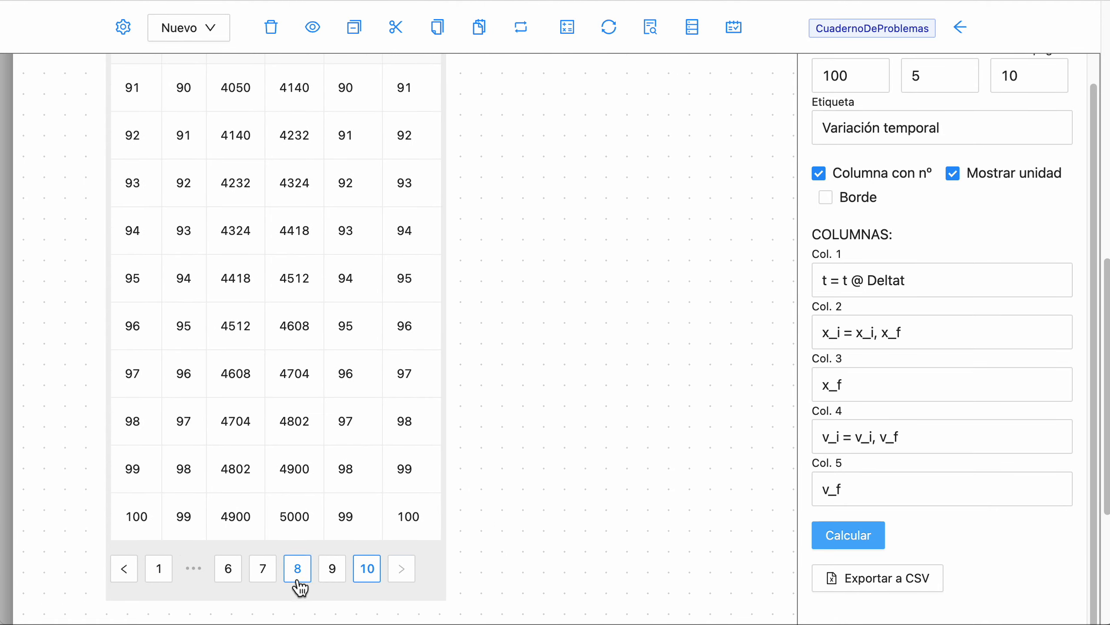
left_click(126, 571)
scroll(407, 394, "up", 14)
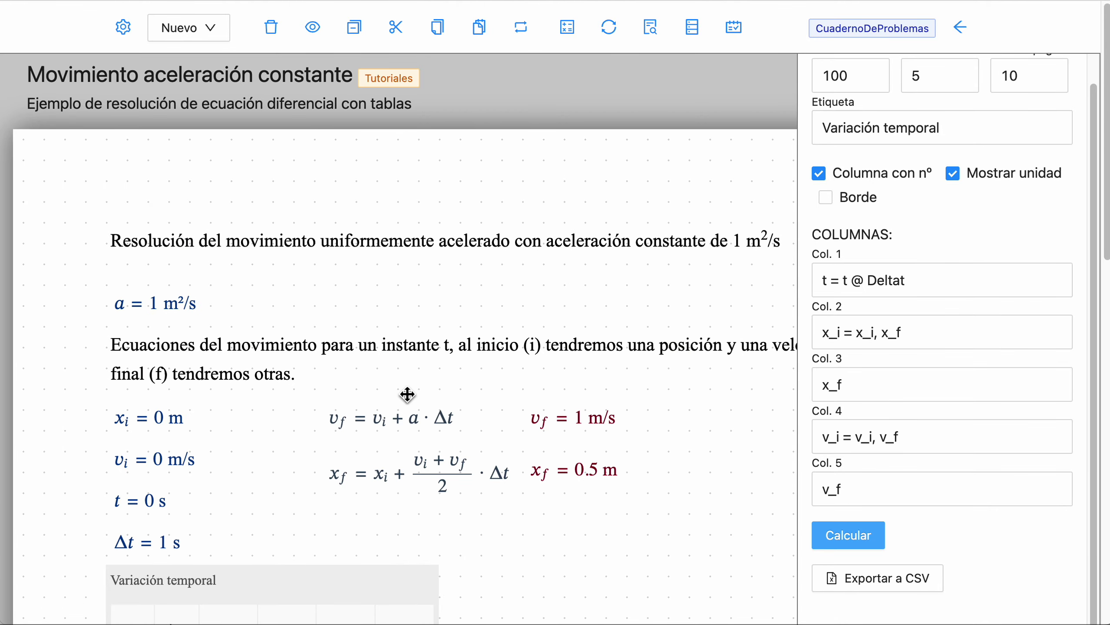
Step: Insert a new chart beside the Variación temporal table, under the motion equations
scroll(407, 394, "down", 9)
scroll(407, 394, "up", 9)
scroll(409, 395, "down", 1)
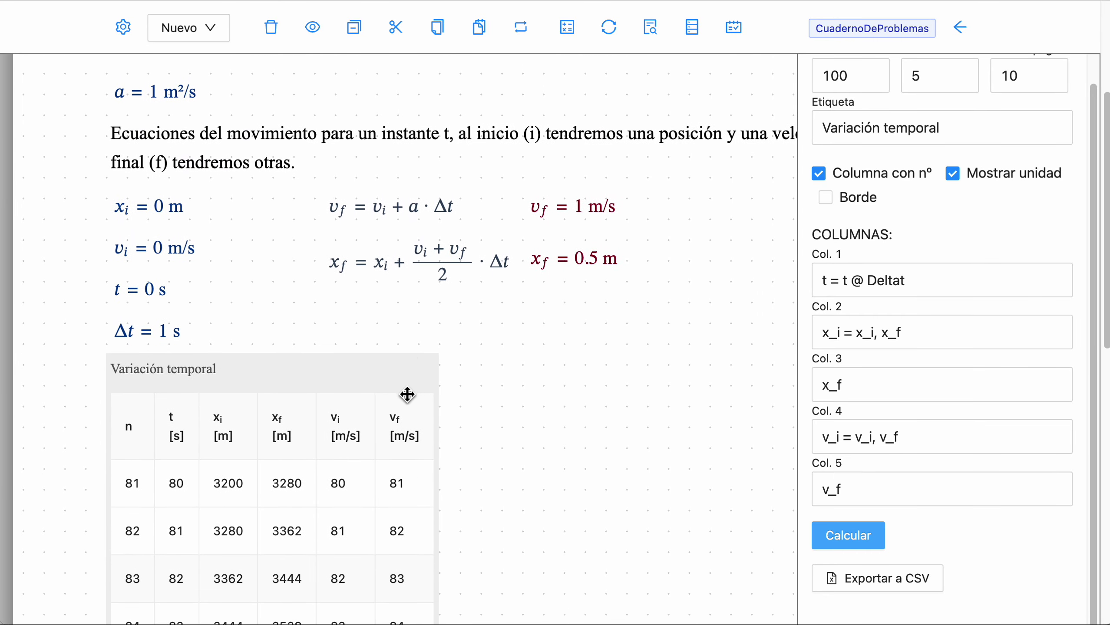
left_click(607, 399)
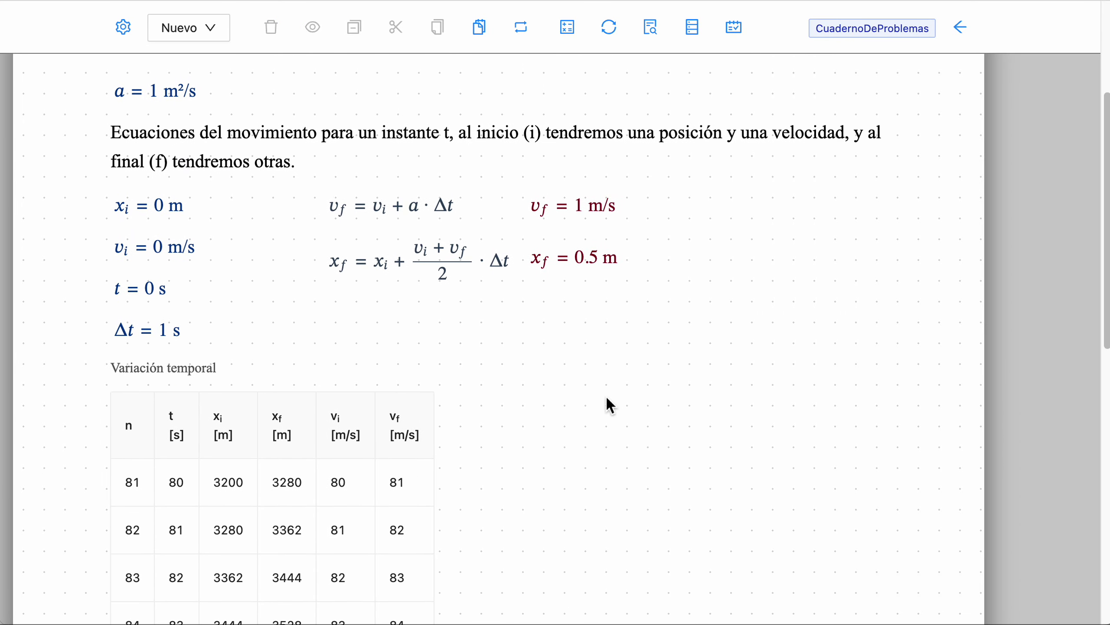
left_click(210, 31)
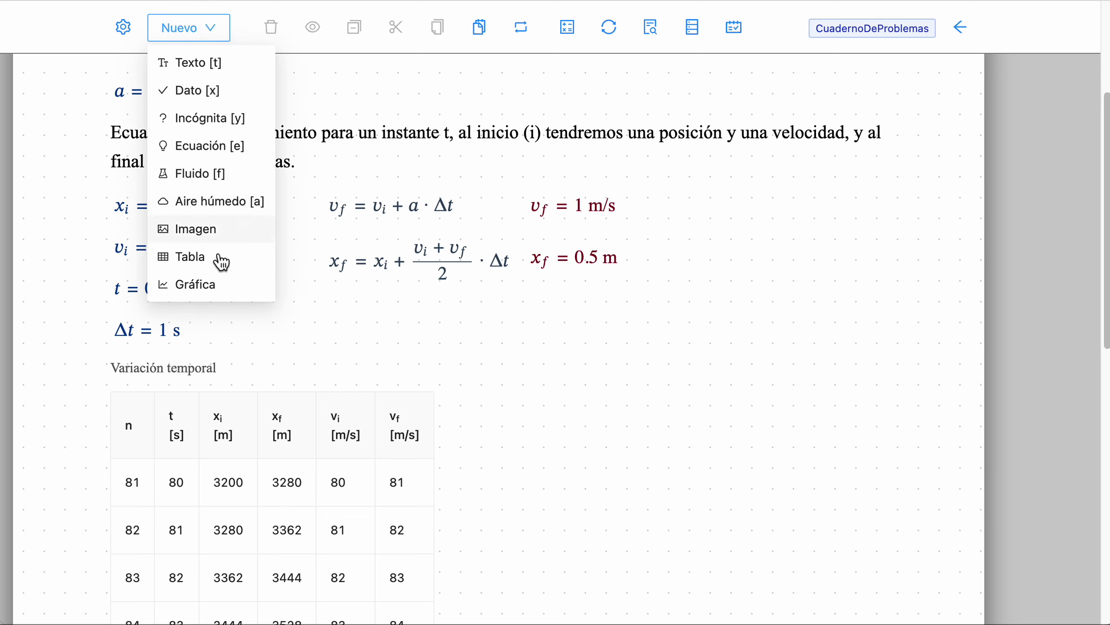
left_click(213, 283)
left_click(562, 443)
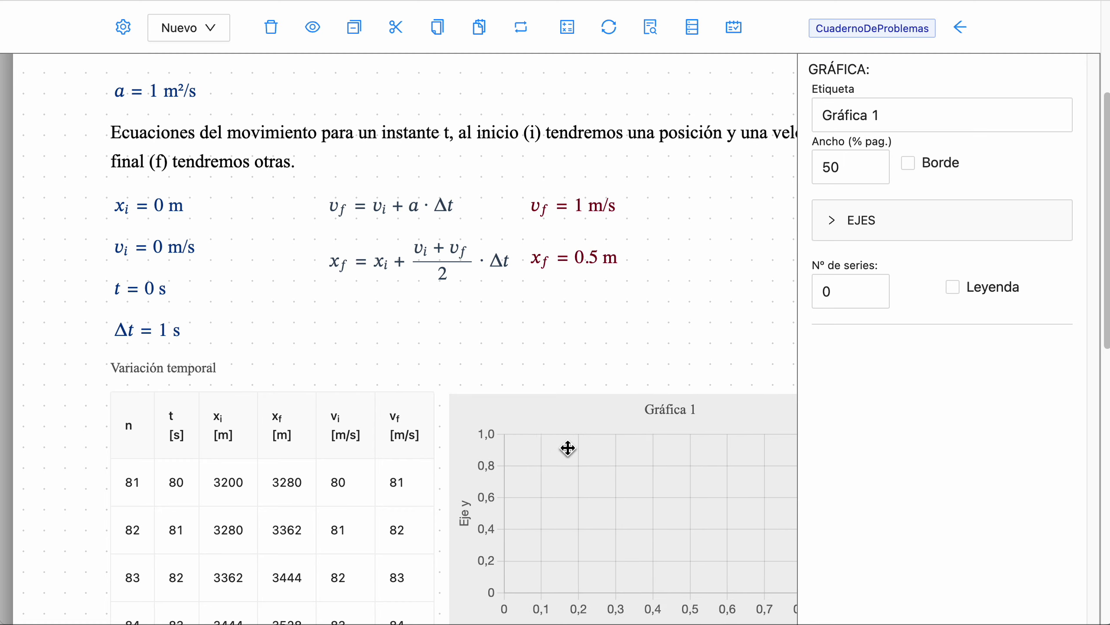
Step: Label the new chart "Posición y Velocidad"
left_click_drag(897, 111, 747, 110)
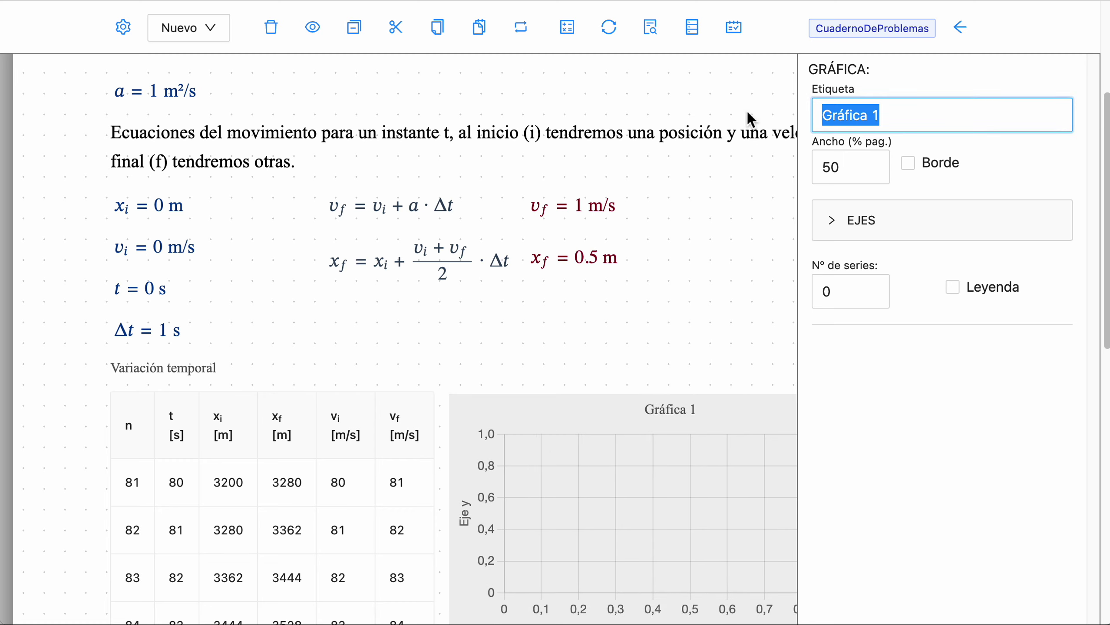
type("Nos")
key("BackSpace")
key("BackSpace")
key("BackSpace")
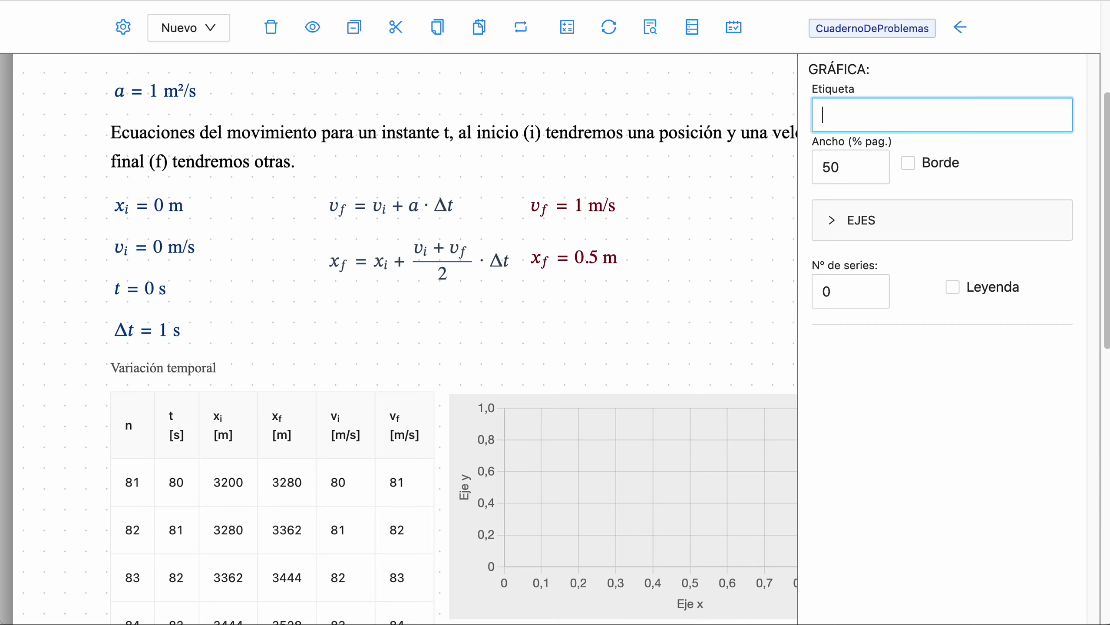
type("Posici")
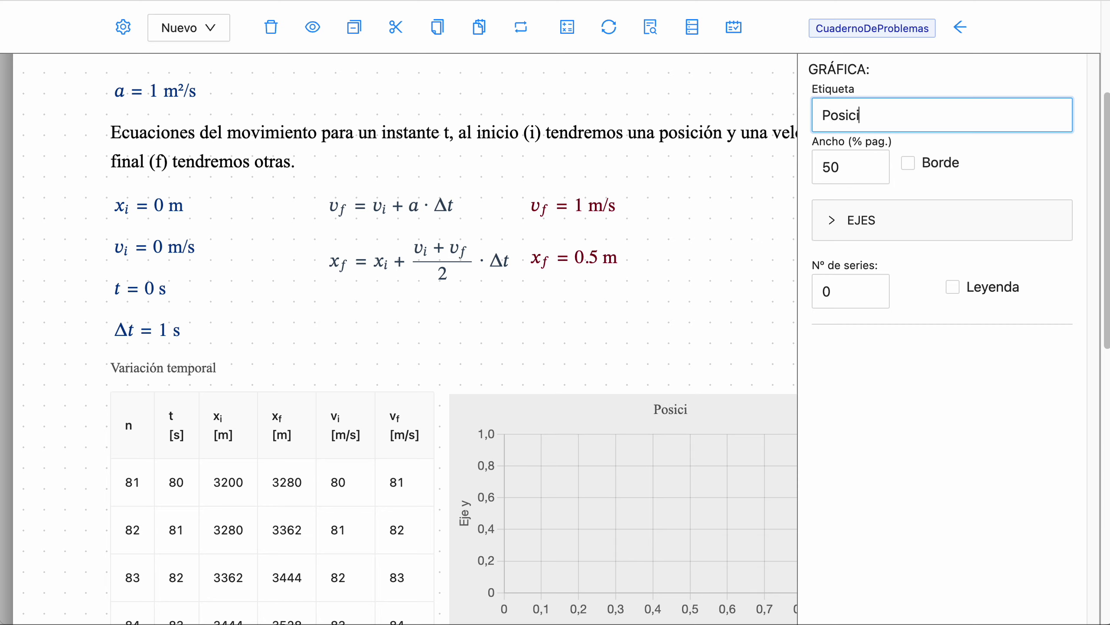
type("ón y Velocidad")
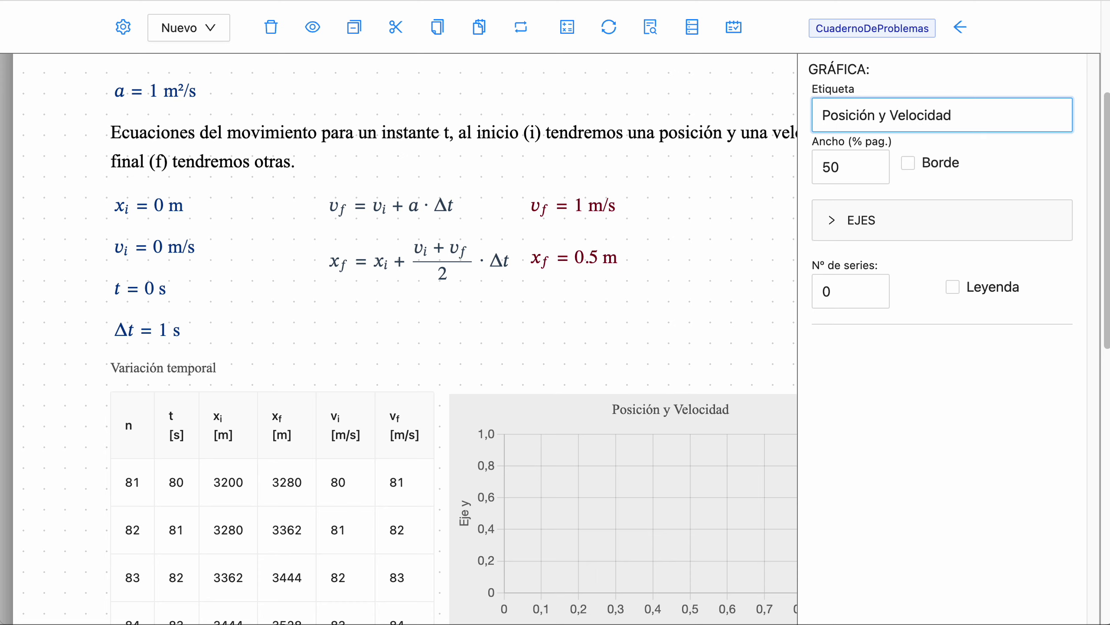
left_click(733, 307)
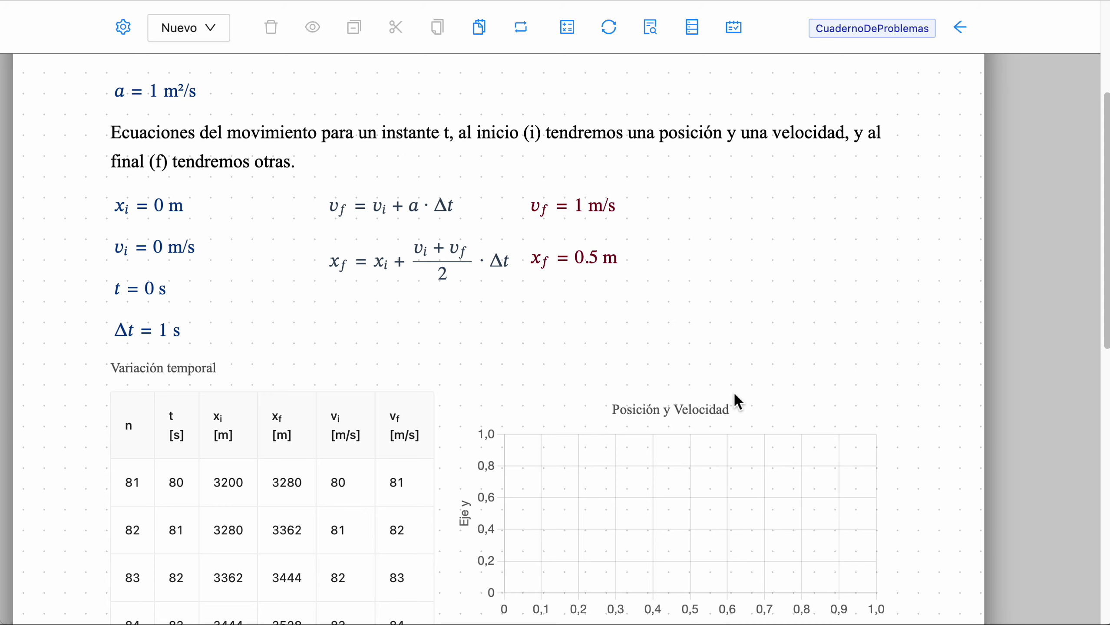
Step: Give the Posición y Velocidad chart 2 series and show its legend
left_click(690, 458)
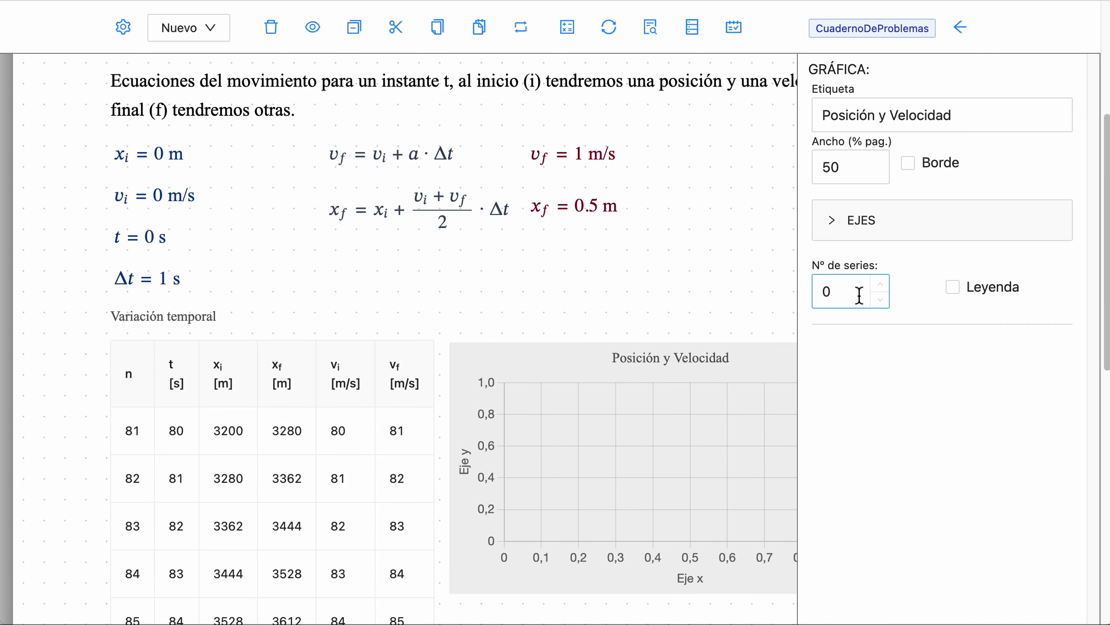
left_click(815, 292)
type("2")
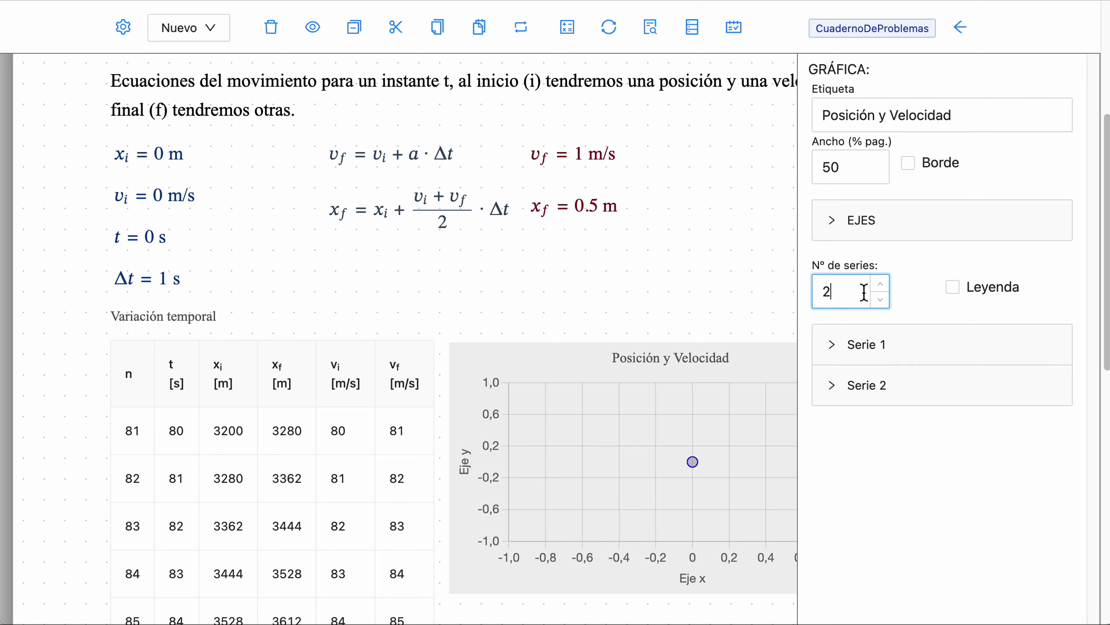
left_click(963, 292)
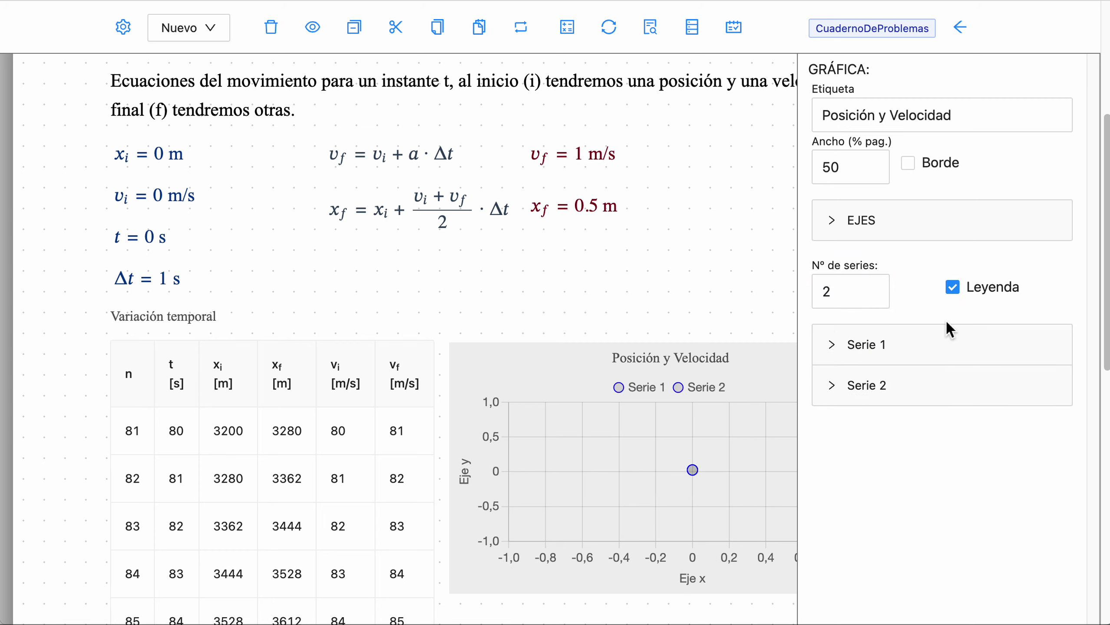
Step: Name the chart's first series "Posición"
left_click(841, 358)
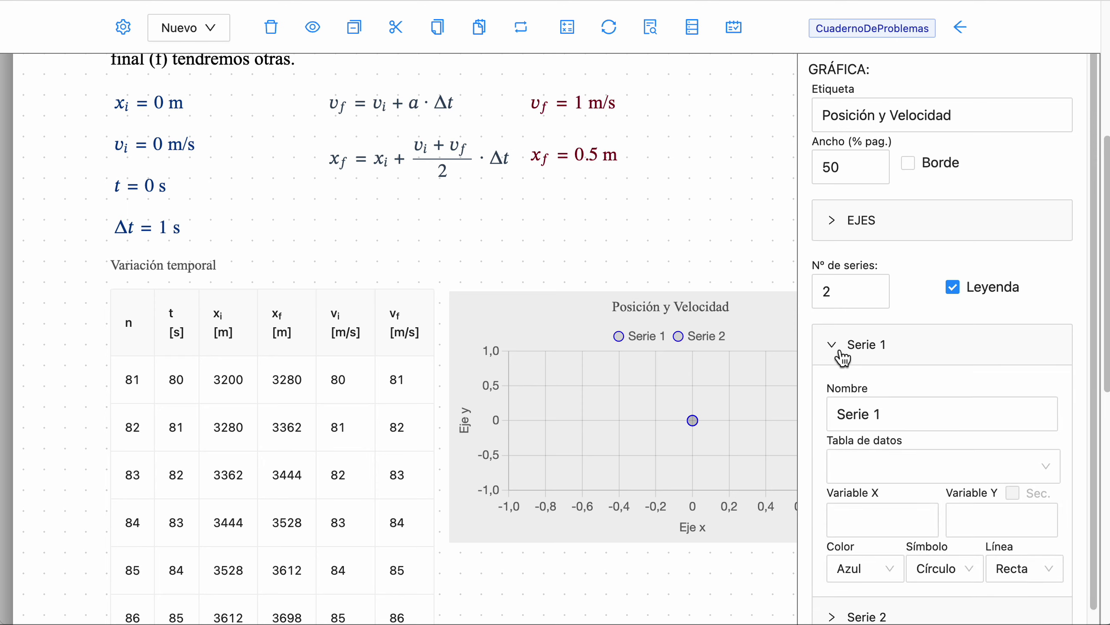
left_click_drag(924, 418, 788, 411)
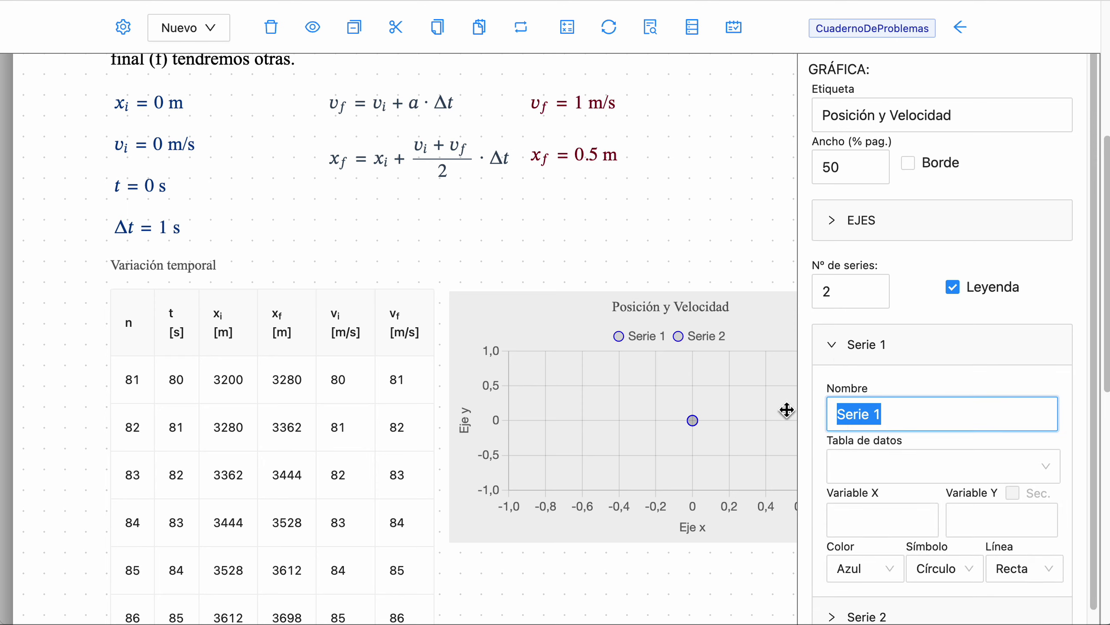
type("Posici")
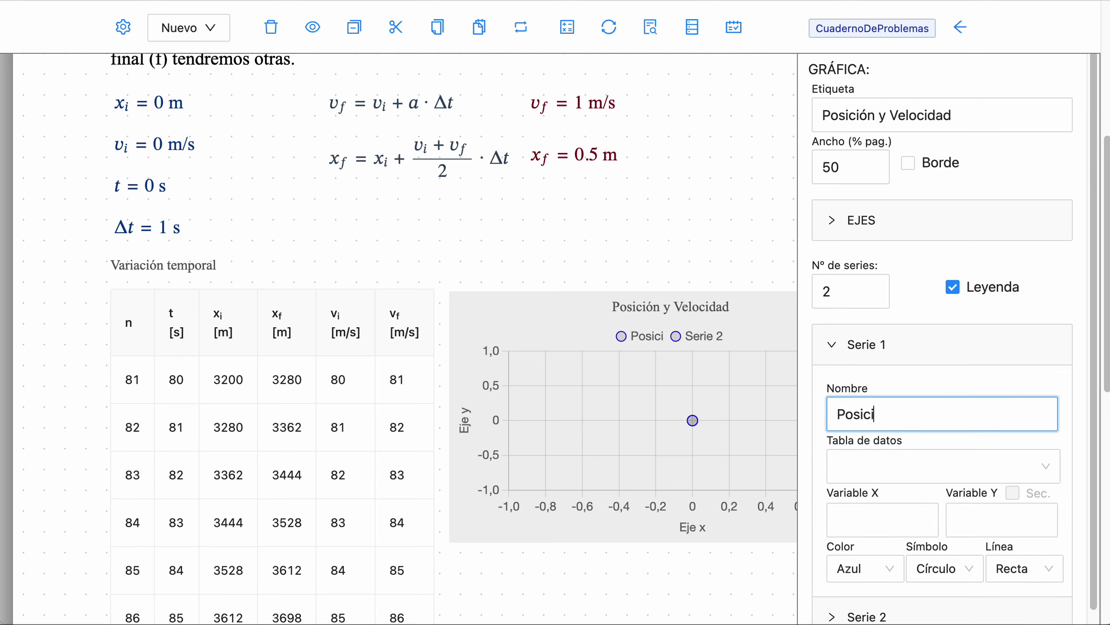
type("ón")
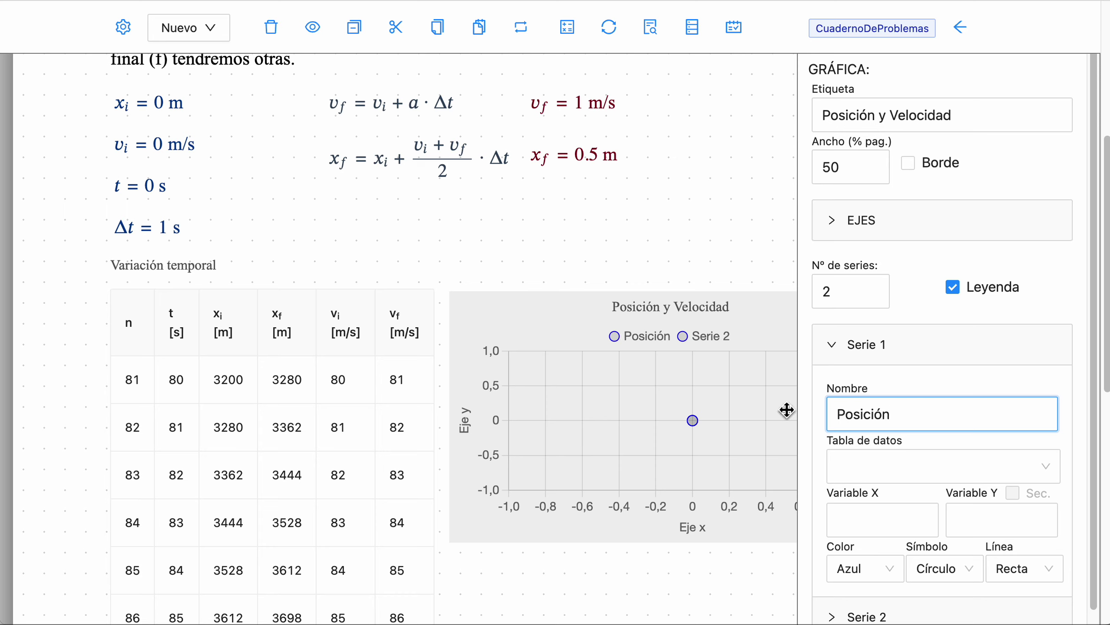
Step: Feed the Posición series from the Variación temporal table, with t as X variable and x_i as Y variable
left_click(947, 472)
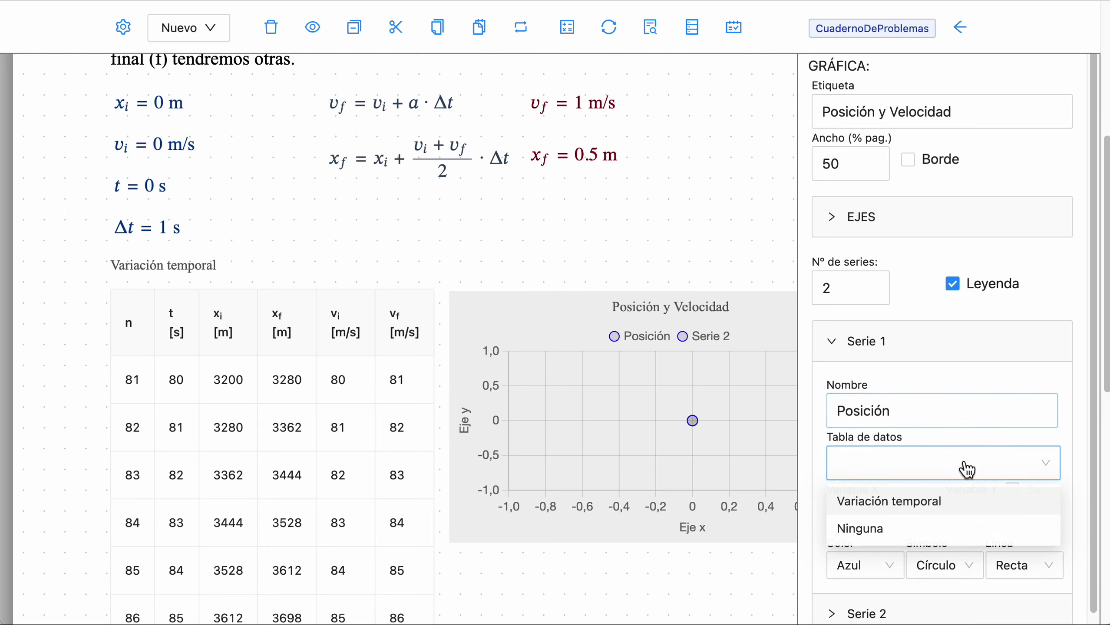
left_click(911, 512)
left_click(932, 510)
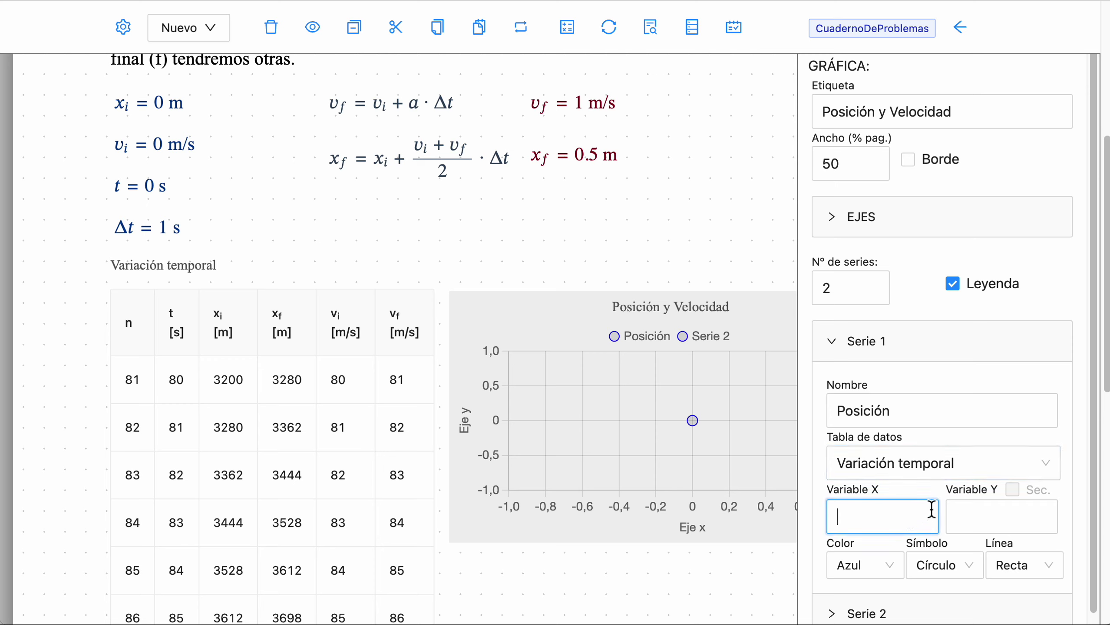
type("t")
left_click(1004, 517)
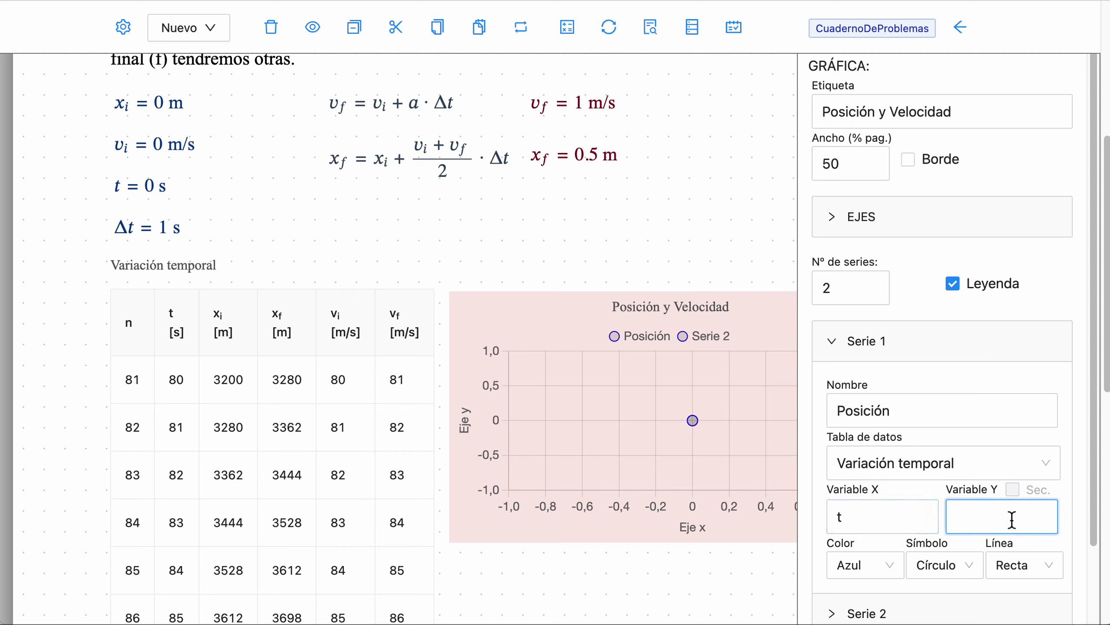
type("x_i")
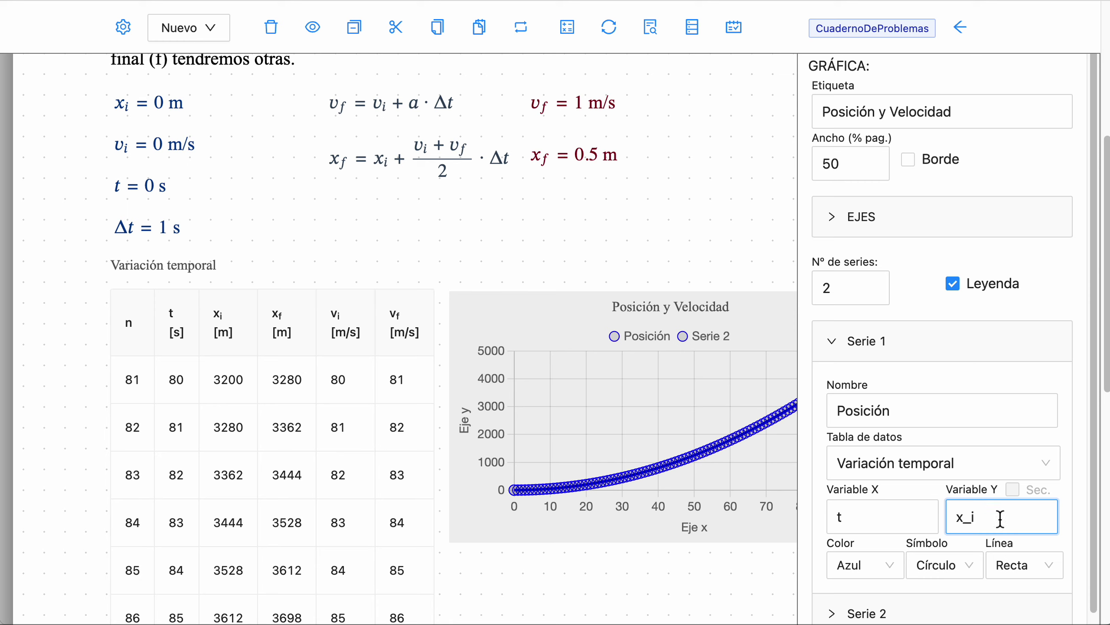
Step: Remove the point symbols from the Posición series so it is drawn as a plain line
left_click(969, 567)
left_click(945, 601)
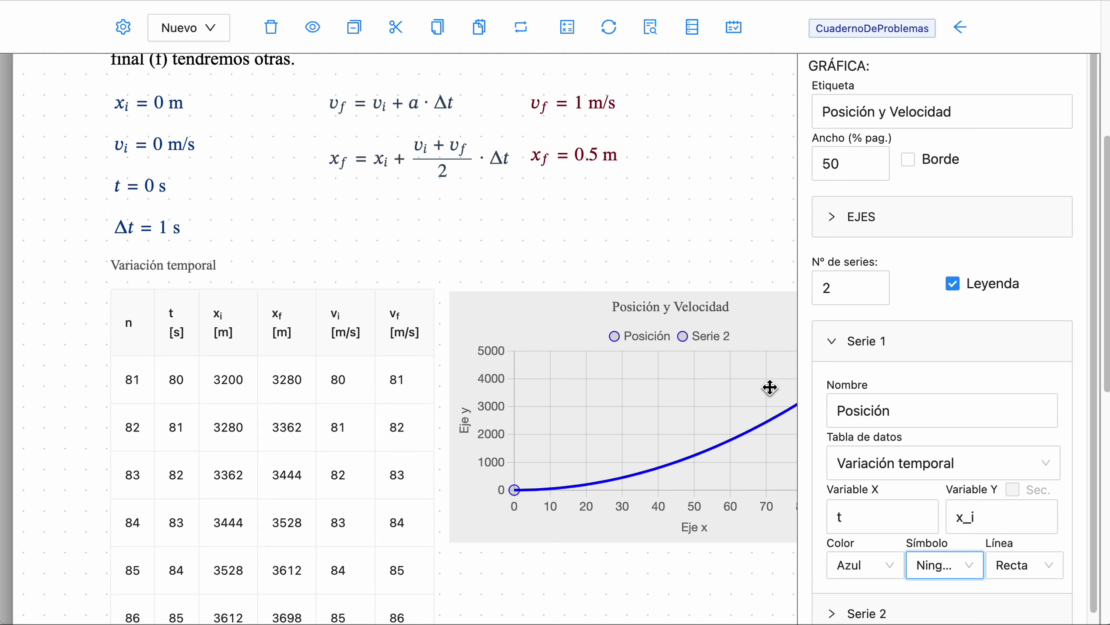
left_click(649, 588)
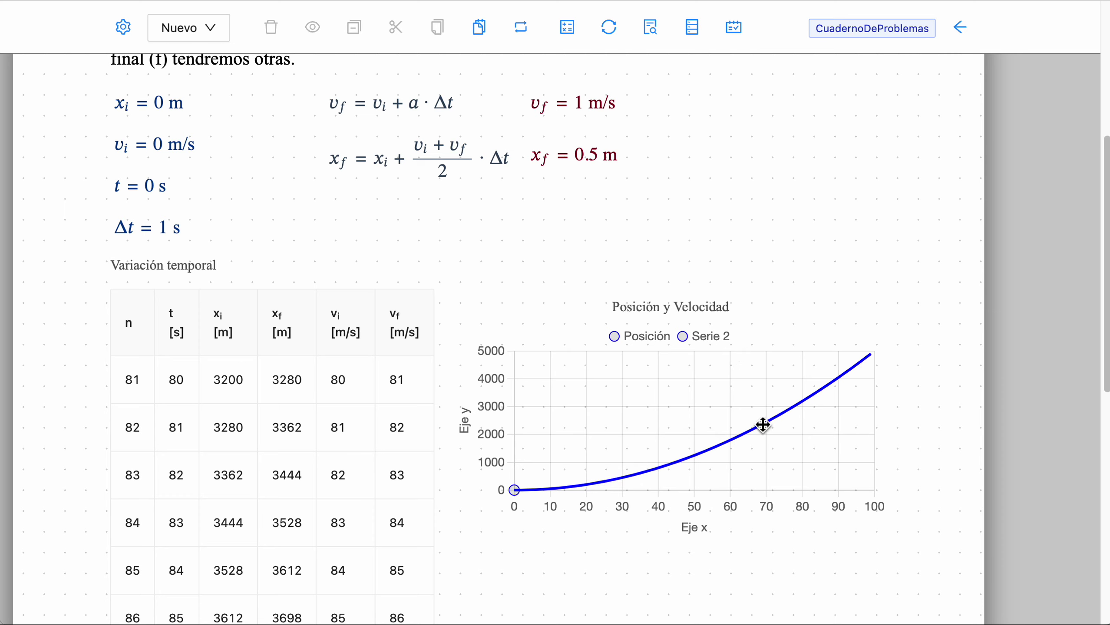
Step: Enable the secondary Y axis of the Posición y Velocidad chart
left_click(748, 426)
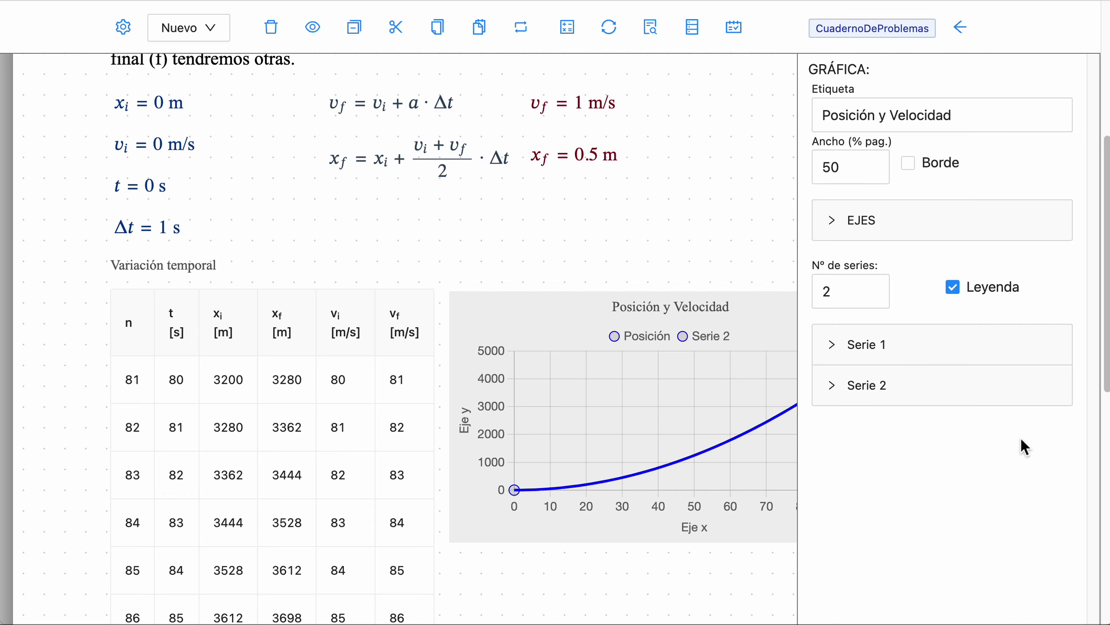
left_click(933, 392)
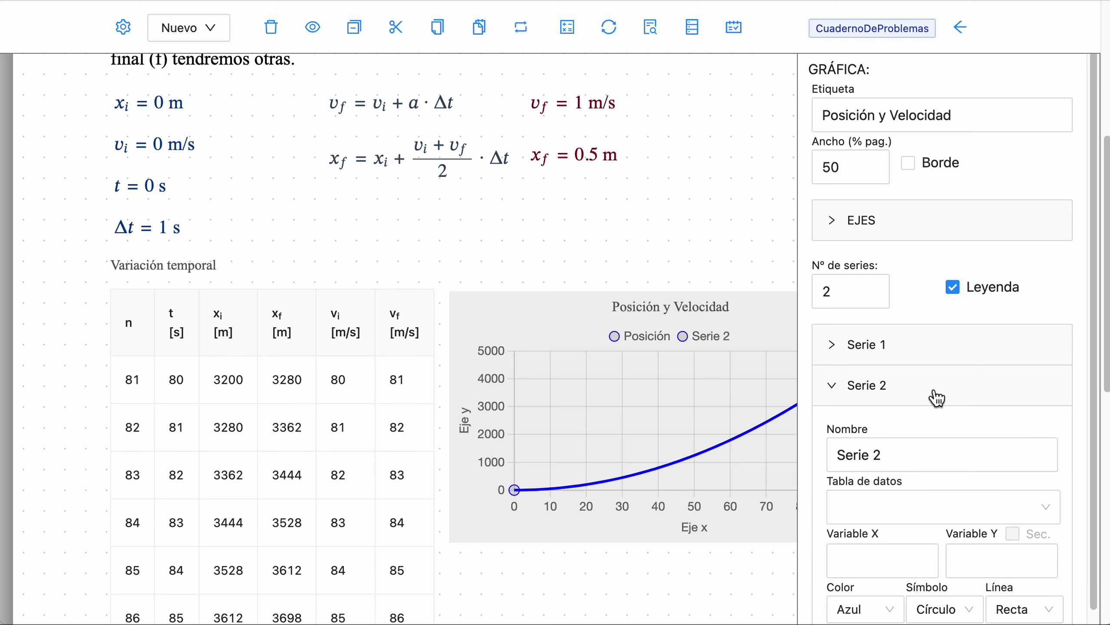
left_click(915, 456)
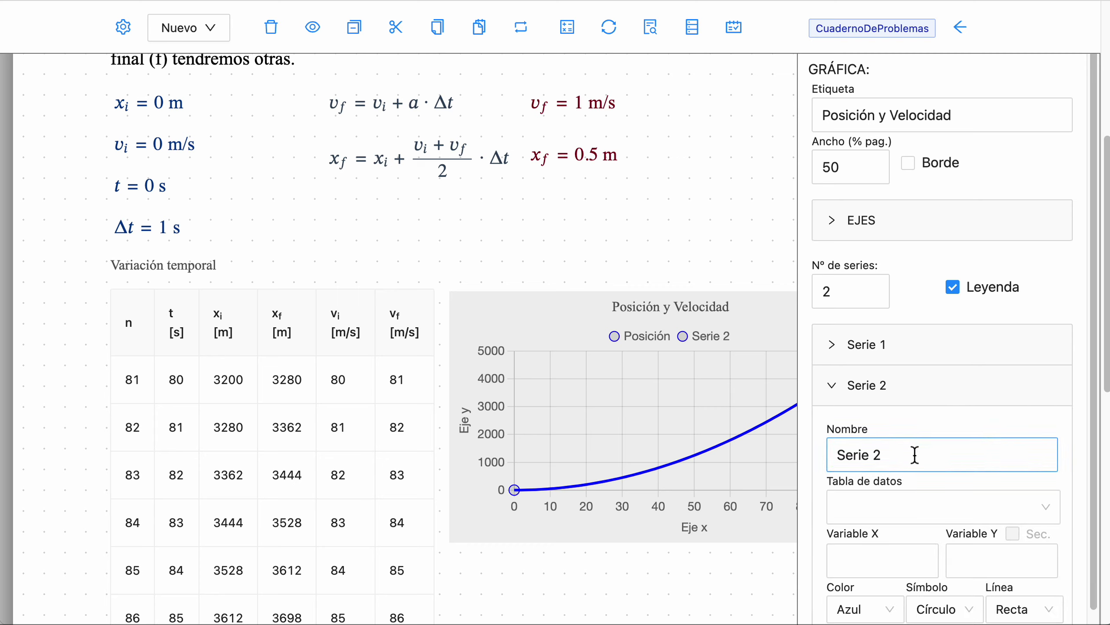
left_click(893, 239)
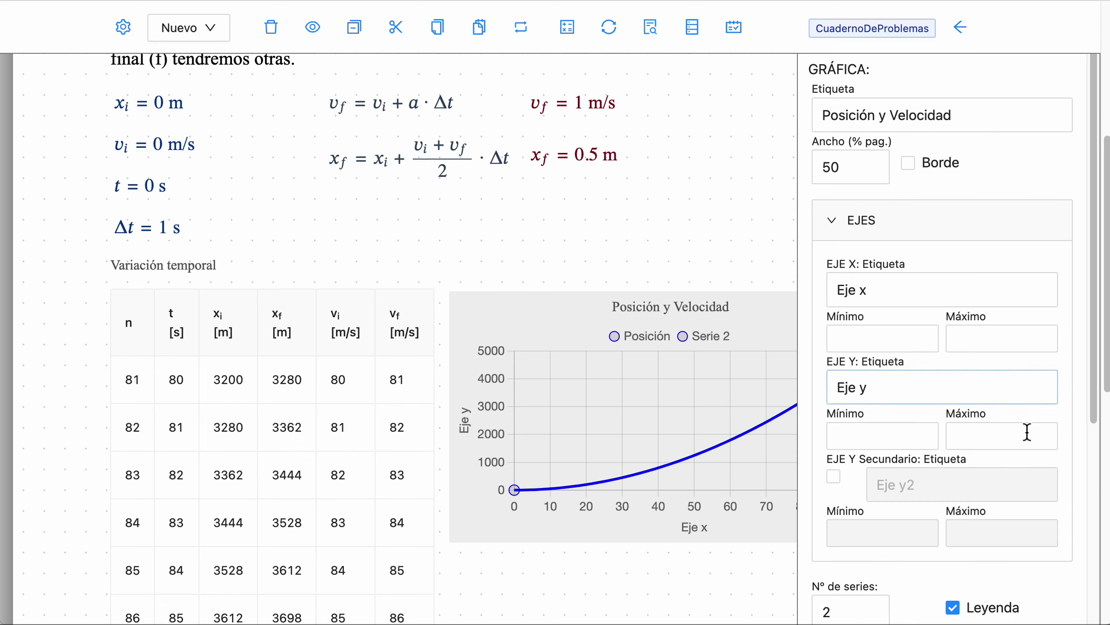
left_click(833, 476)
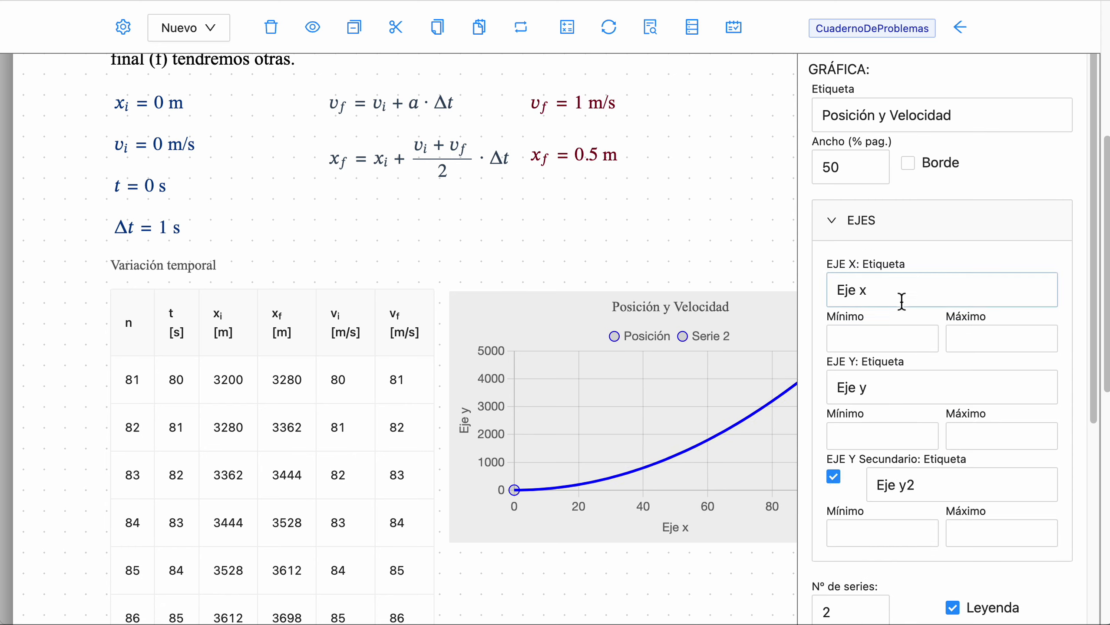
Step: Label the chart's X axis "t" and its primary Y axis "Posición [m]"
left_click_drag(902, 301, 773, 282)
type("t")
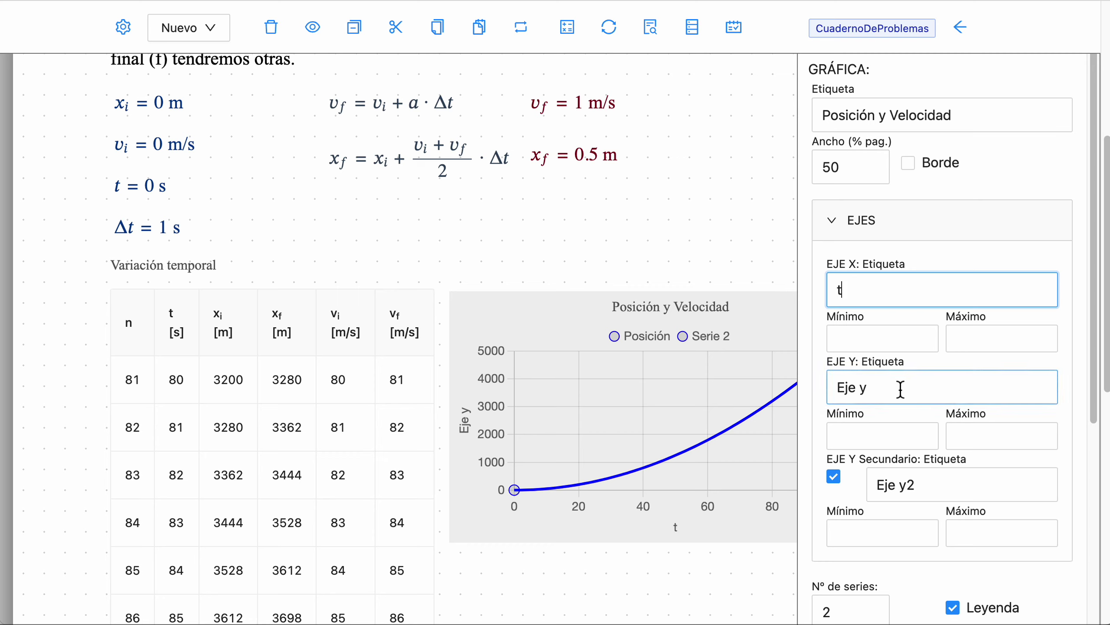
left_click(914, 387)
left_click_drag(914, 387, 838, 389)
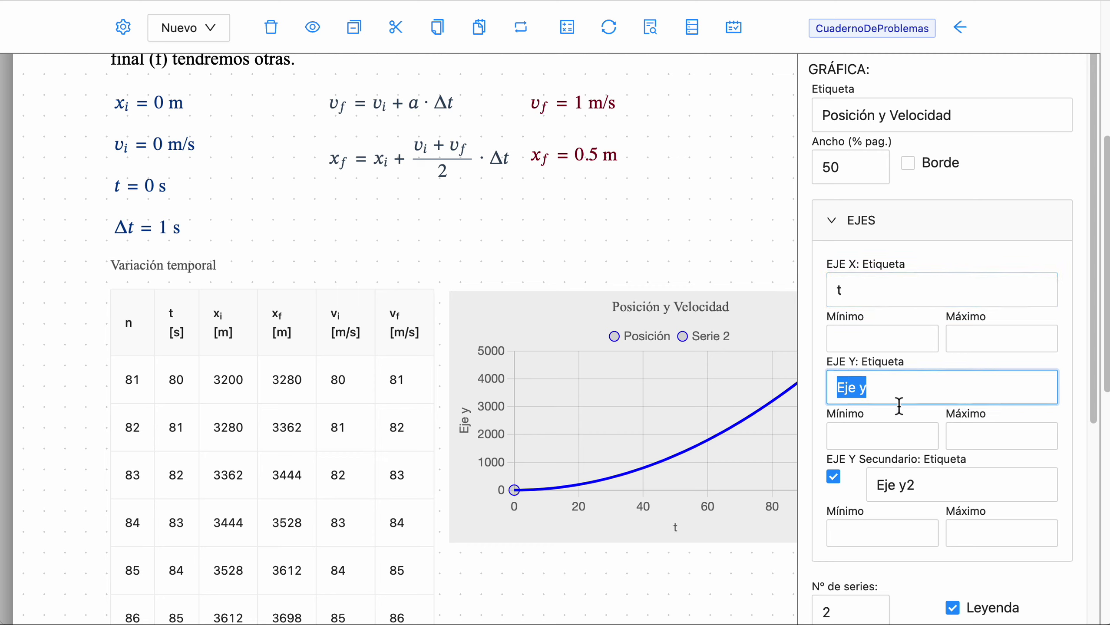
type("Posi")
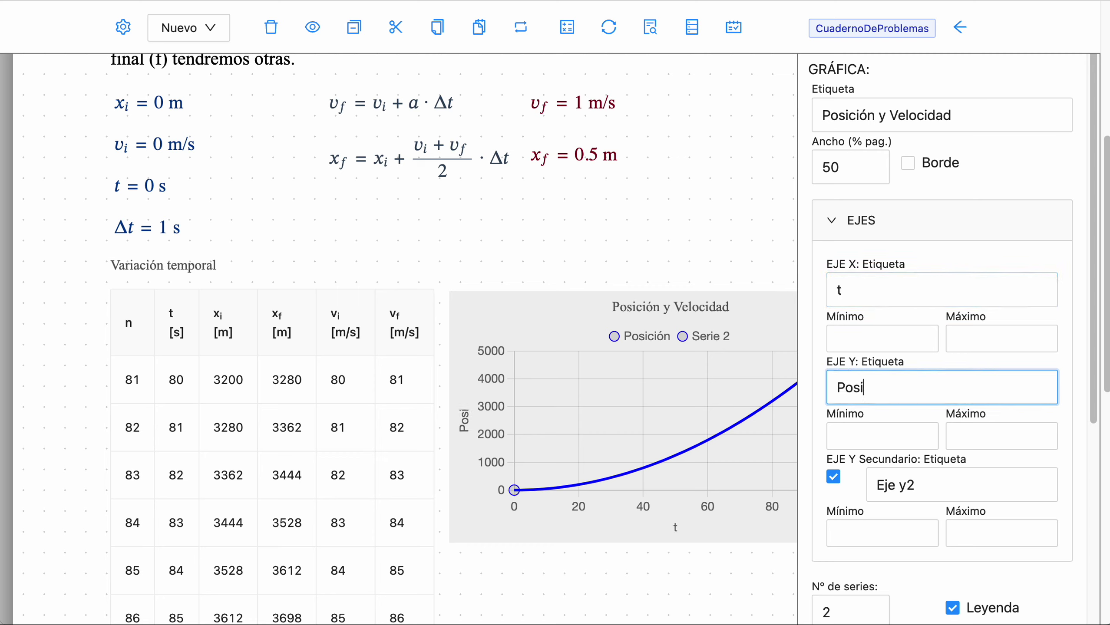
type("ción [m")
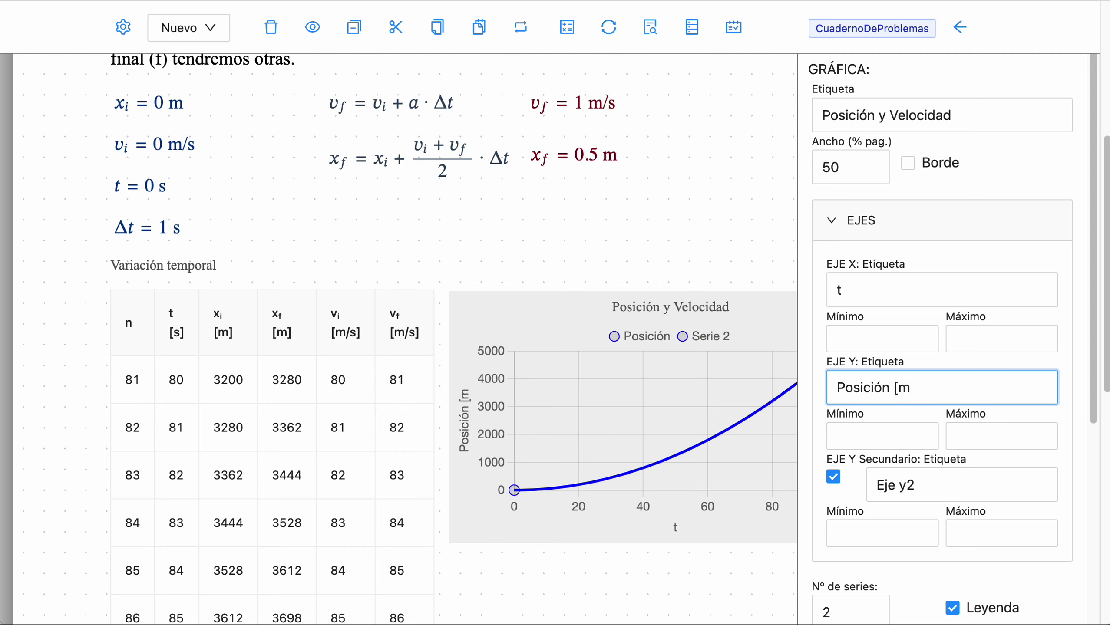
type("]")
Step: Label the chart's secondary Y axis "Velocidad [m/s]"
left_click_drag(951, 484, 872, 486)
type("Velo")
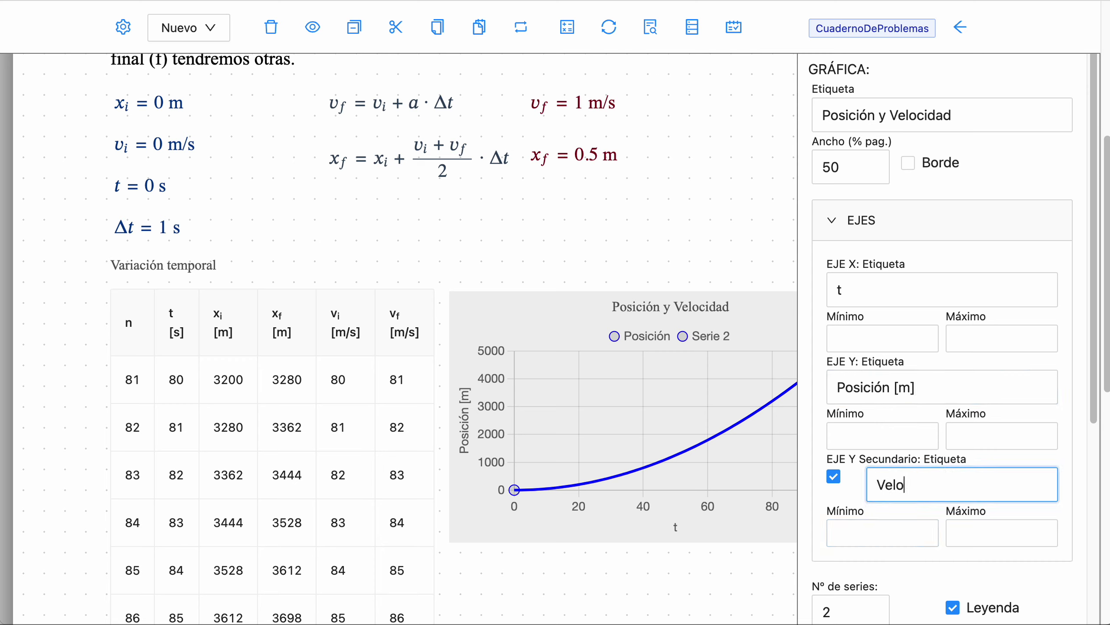
type("cidad [m/s")
Step: Rename the chart's second series as "Velocidad"
scroll(1019, 527, "down", 7)
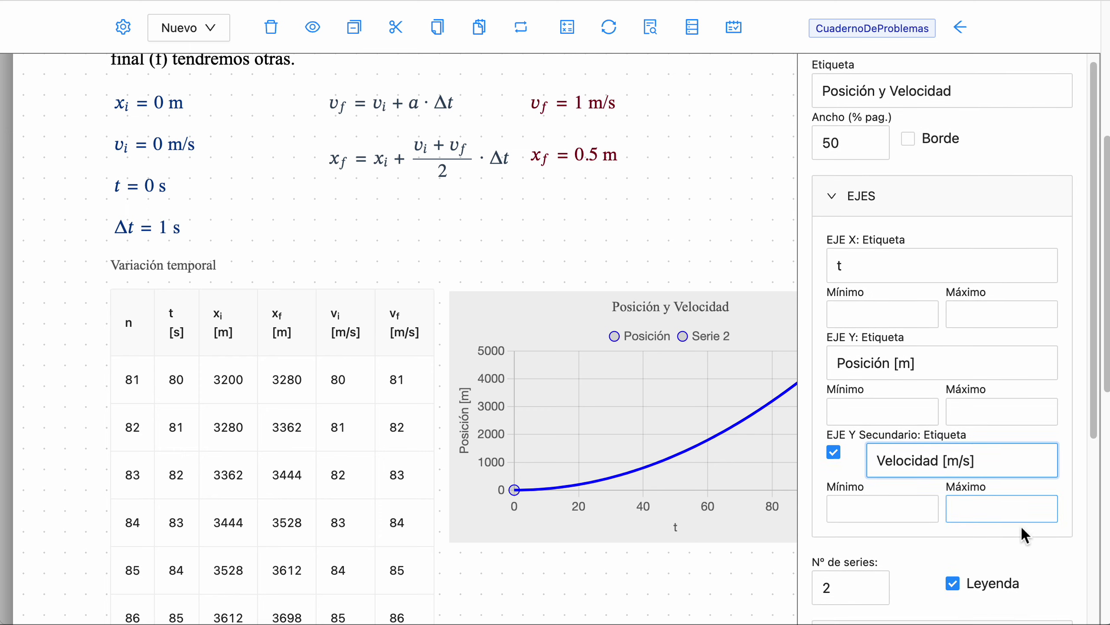
scroll(1020, 525, "down", 1)
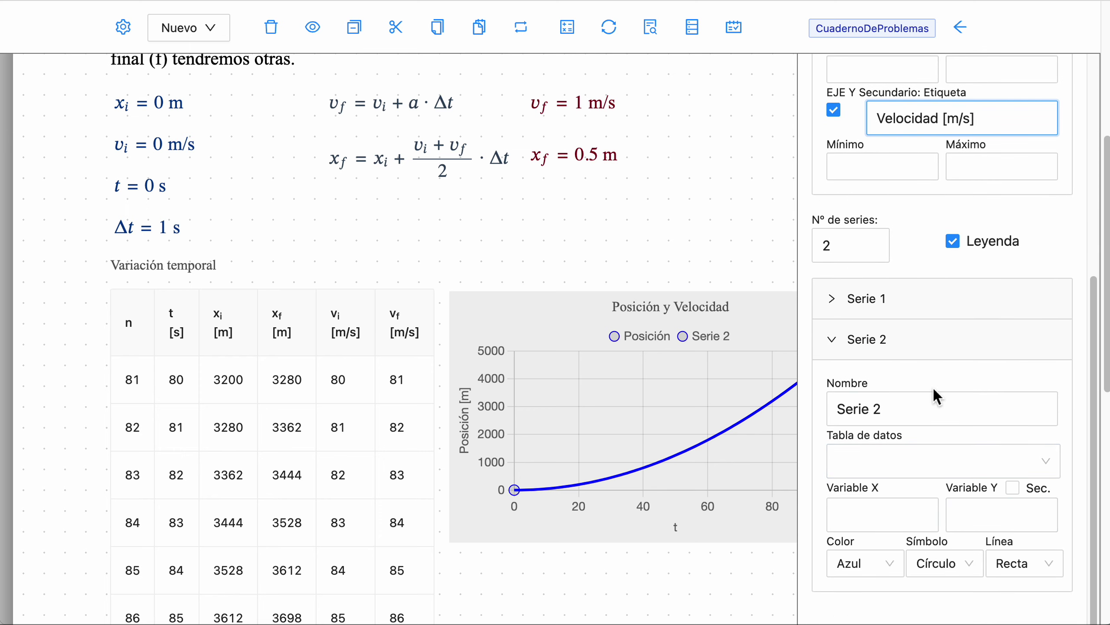
scroll(928, 392, "down", 5)
left_click_drag(897, 410, 813, 405)
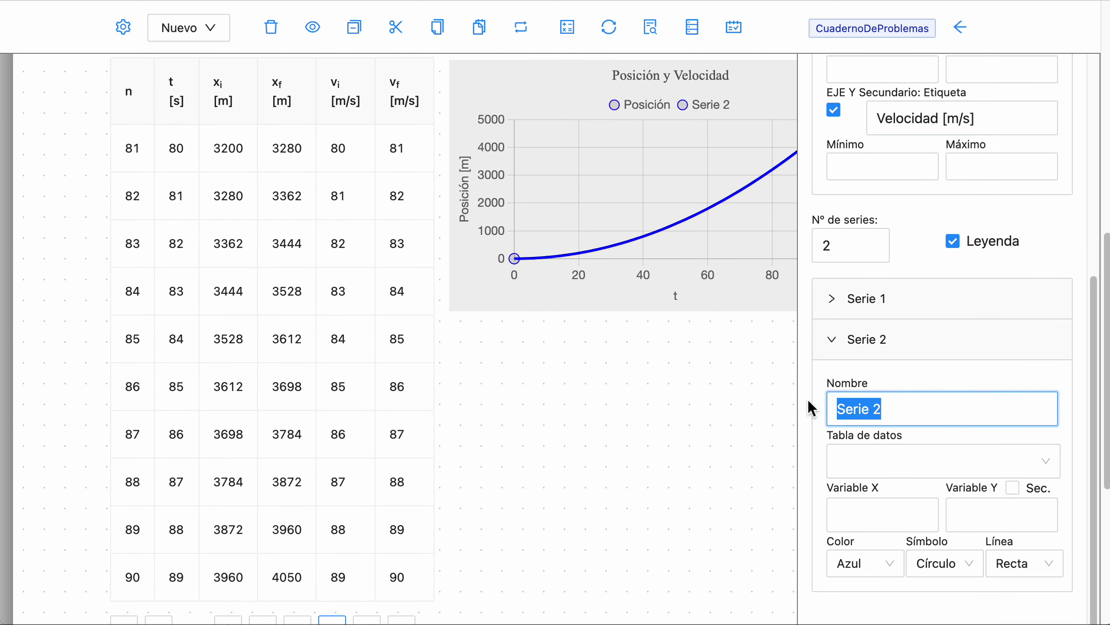
type("Velocidad")
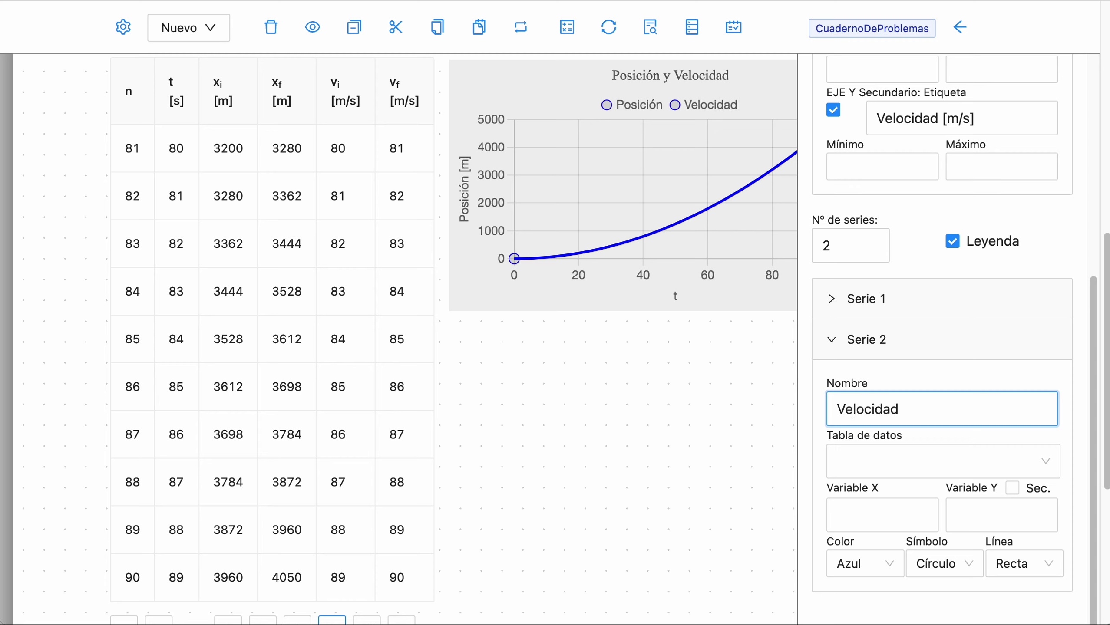
Step: Plot the Velocidad series from the Variación temporal table, using t for X and v_i for Y on the secondary axis
left_click(885, 461)
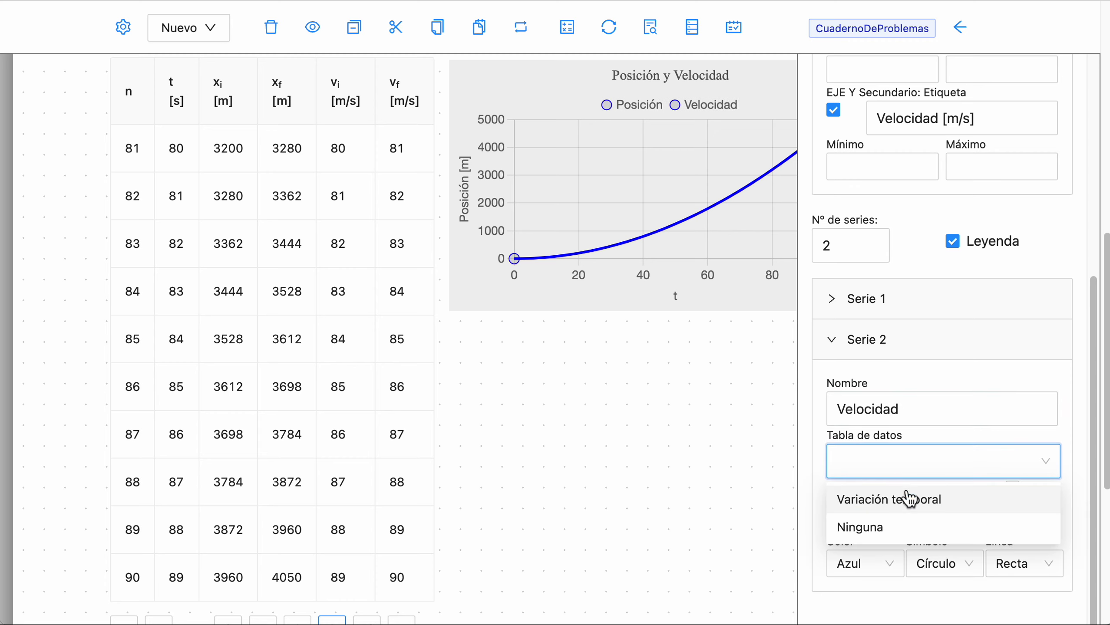
left_click(903, 504)
left_click(884, 520)
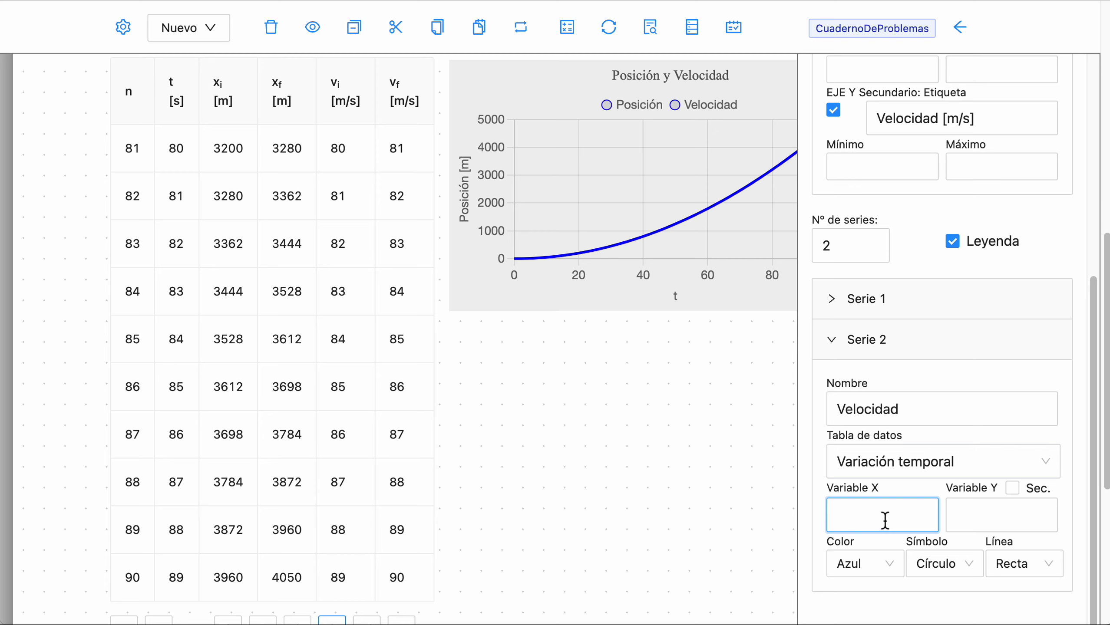
type("t")
left_click(995, 523)
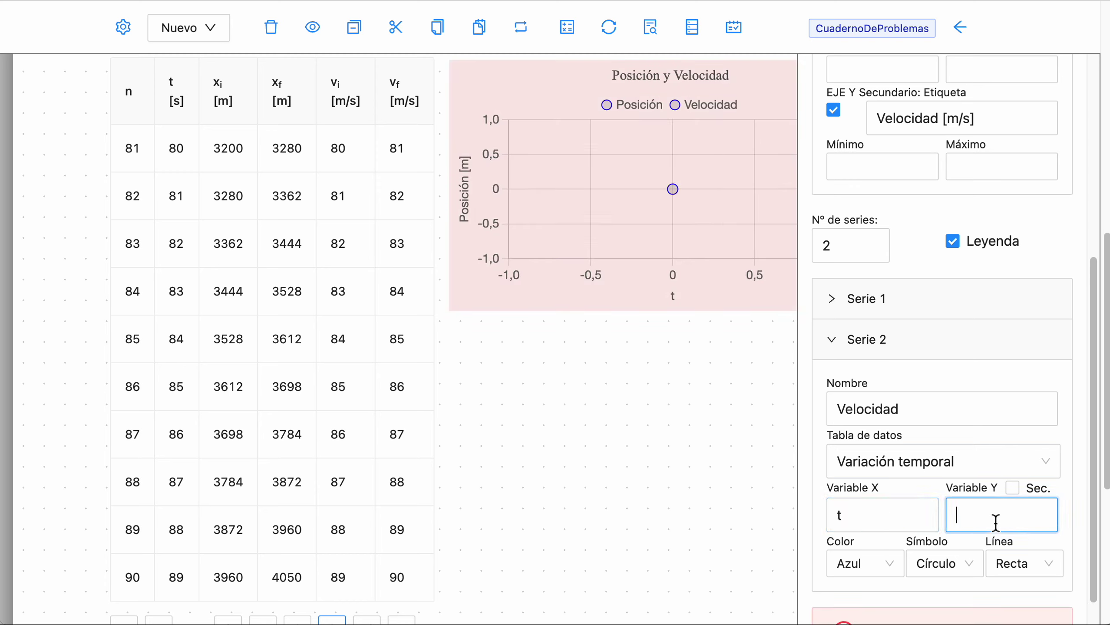
type("v_")
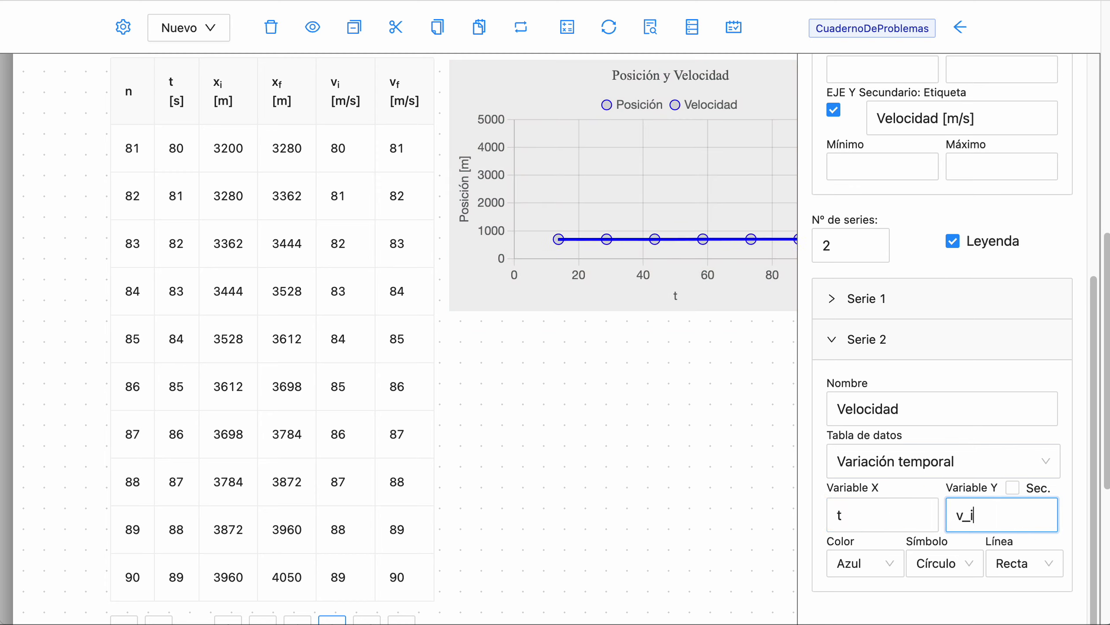
type("i")
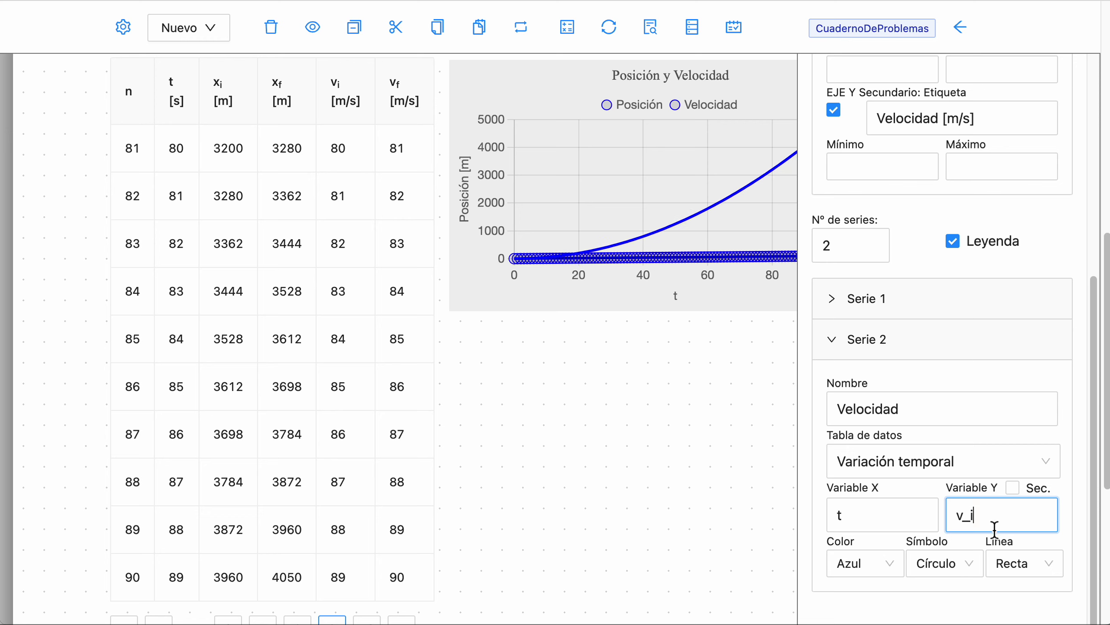
left_click(1031, 496)
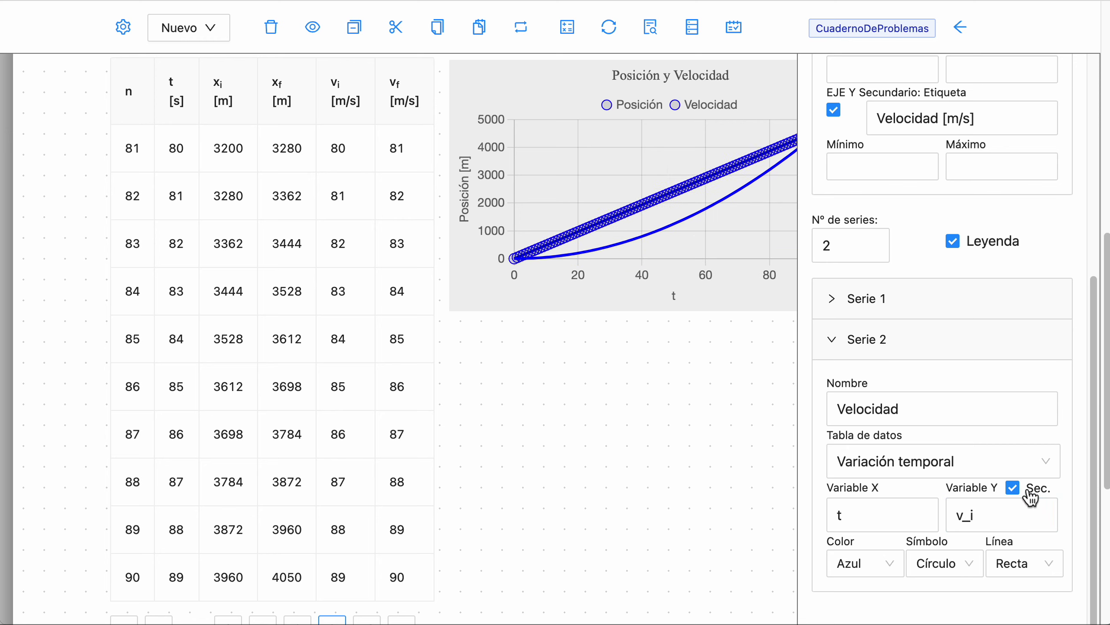
Step: Set the Velocidad series' color to Rojo and remove its point symbols, then close the chart's settings
left_click(884, 565)
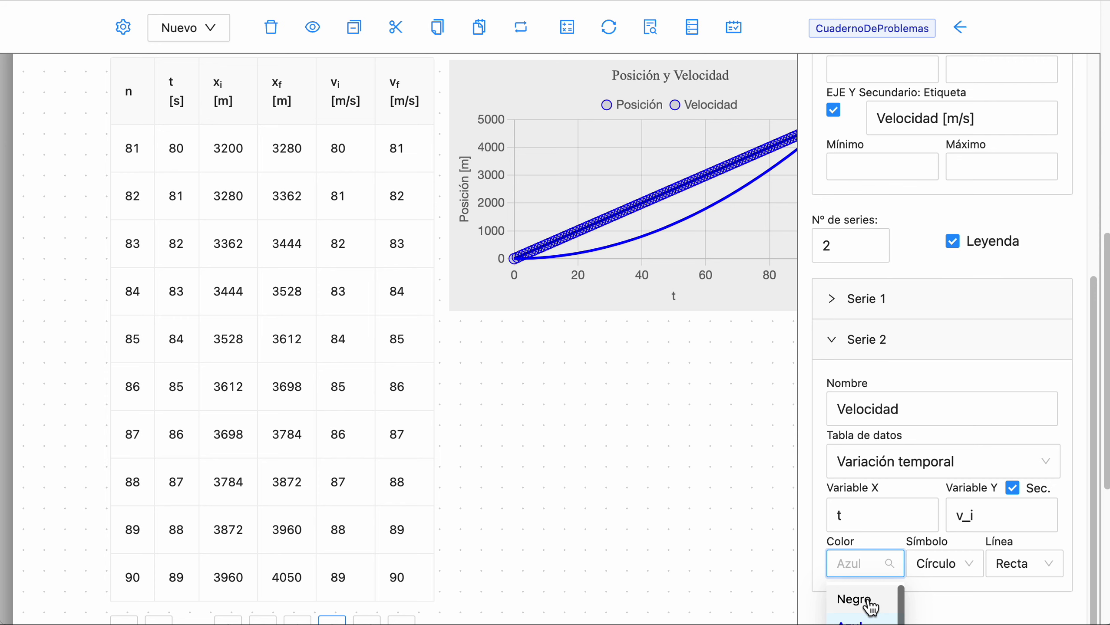
scroll(870, 607, "down", 3)
left_click(875, 529)
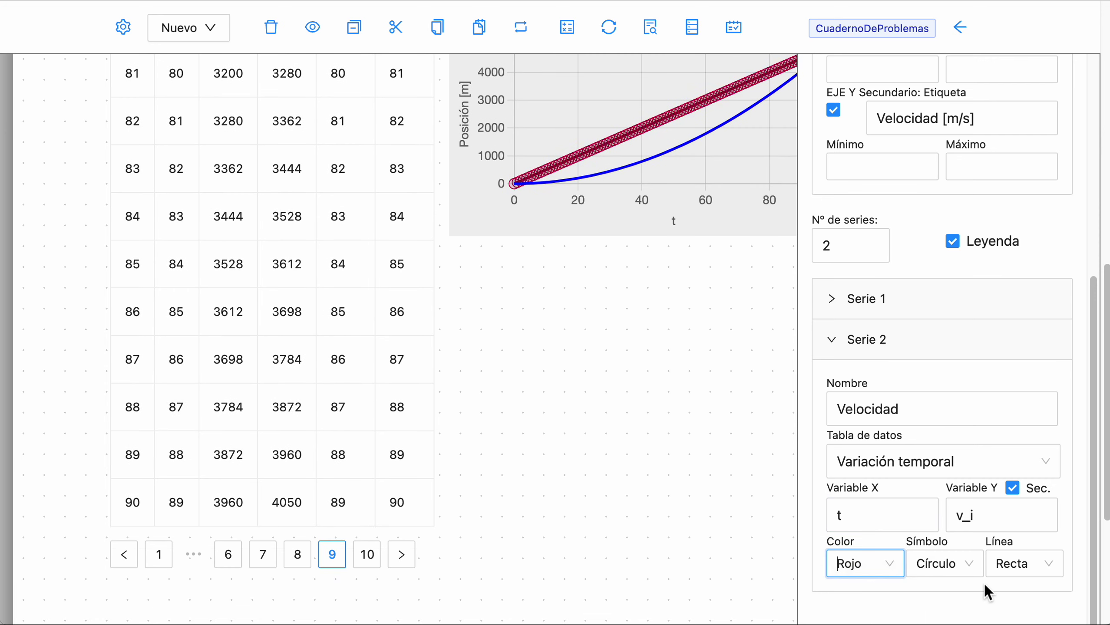
left_click(971, 564)
left_click(948, 595)
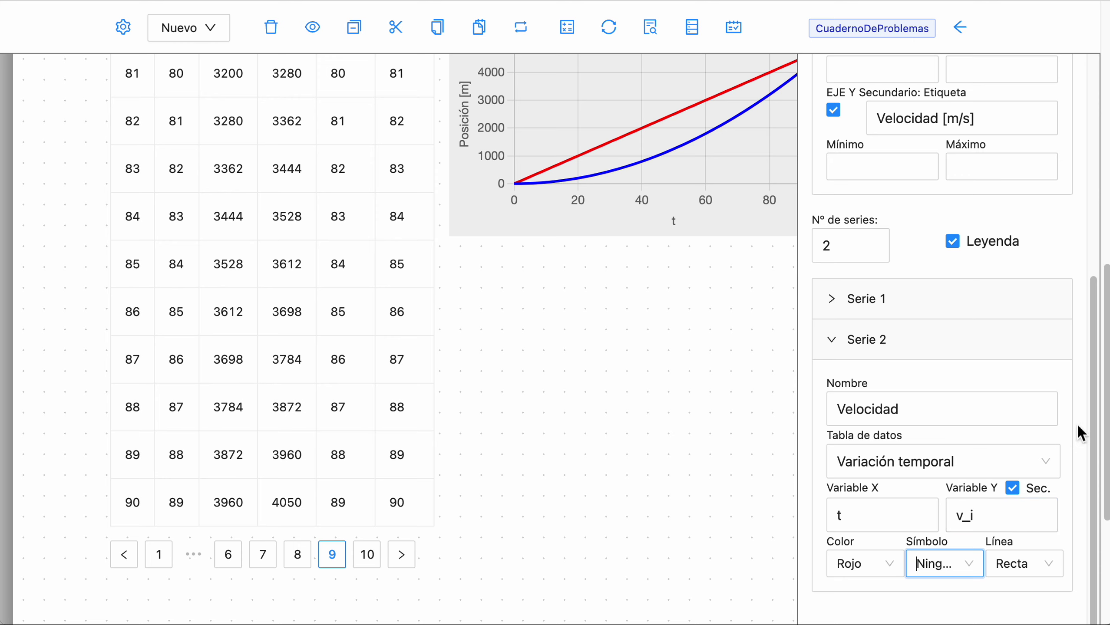
left_click(672, 391)
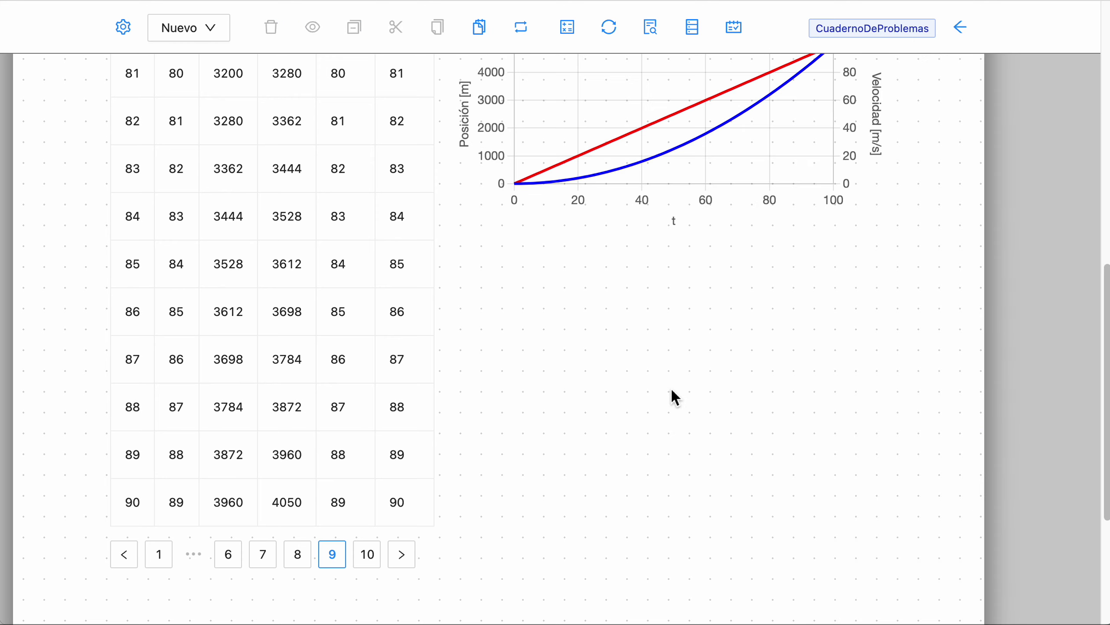
Step: Review the finished chart and motion equations, and examine the x_f and v_f iteration terms in the Variación temporal table's columns 2 and 4
scroll(670, 395, "up", 3)
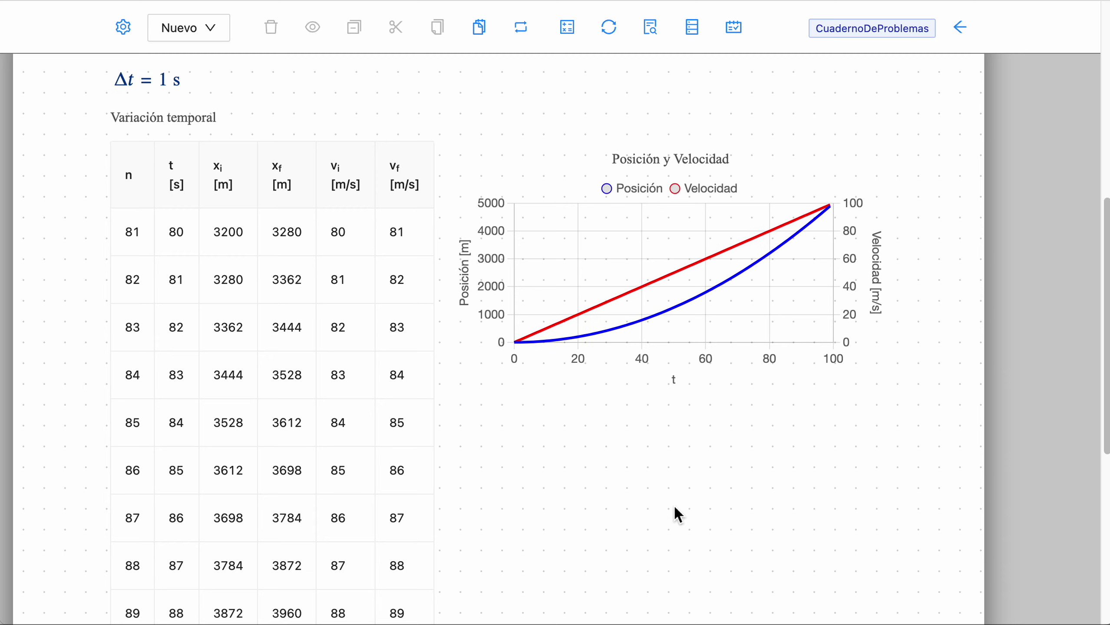
scroll(675, 508, "up", 5)
scroll(674, 508, "up", 4)
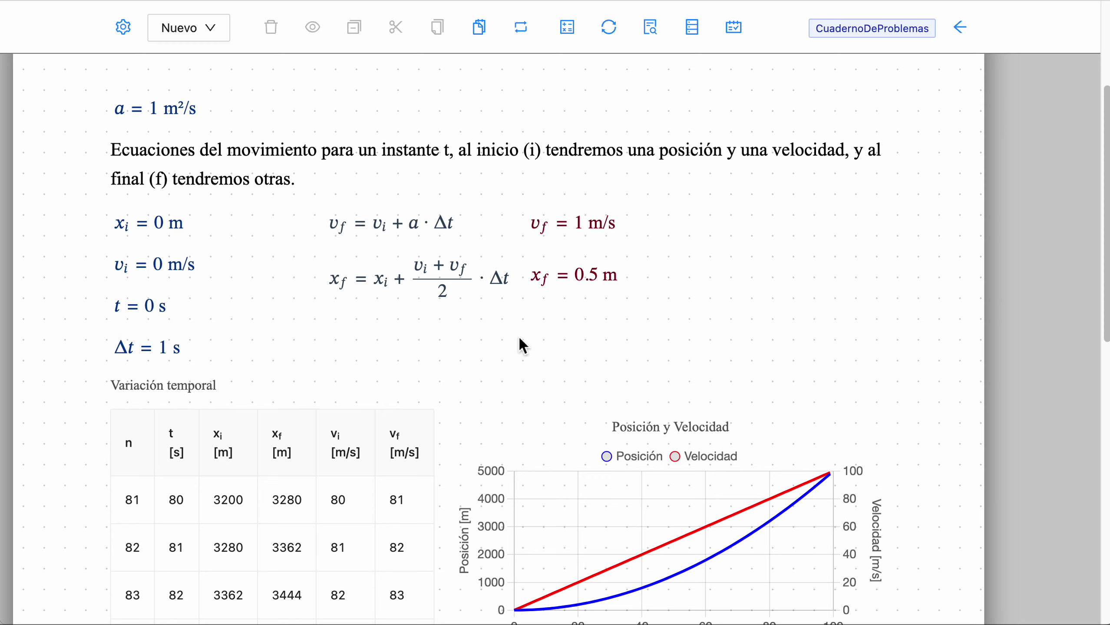
left_click(324, 574)
left_click(915, 373)
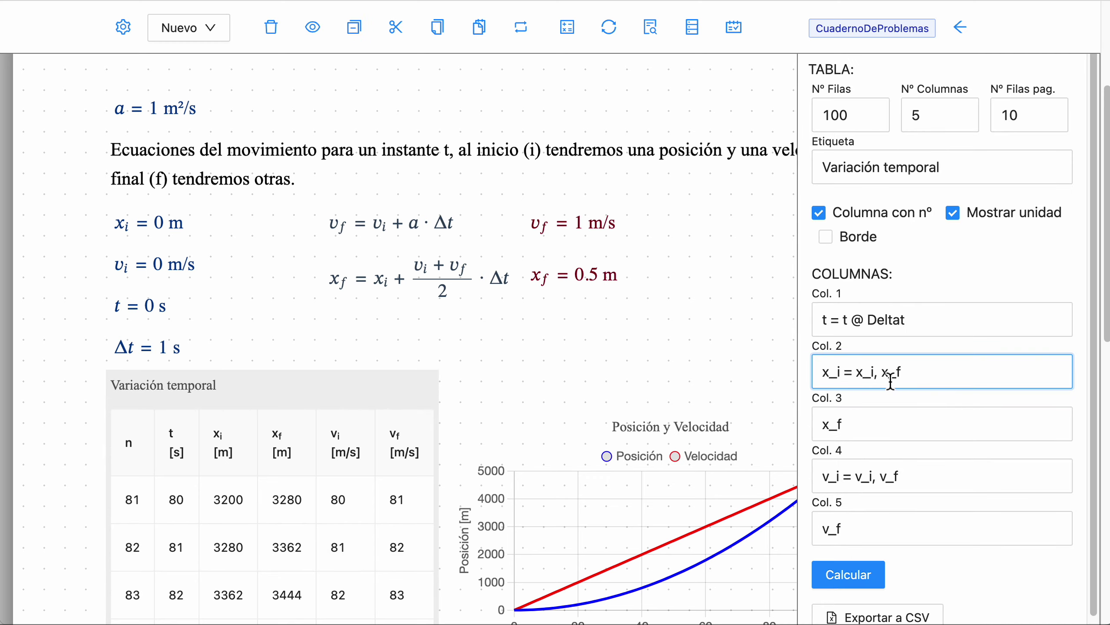
left_click_drag(882, 373, 902, 372)
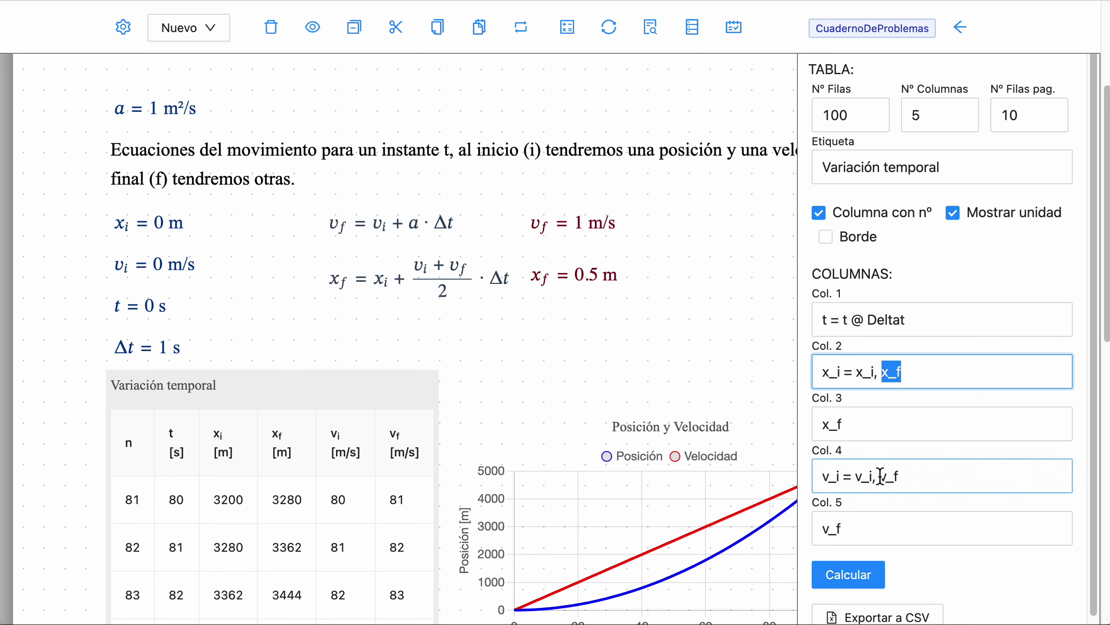
left_click_drag(881, 477, 899, 477)
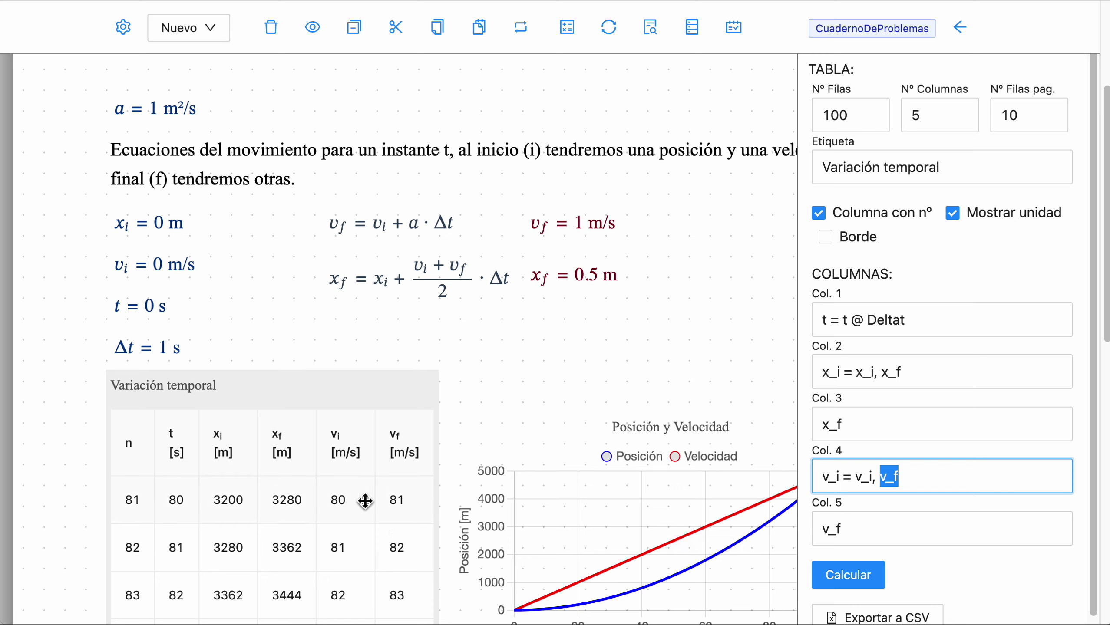
left_click(643, 309)
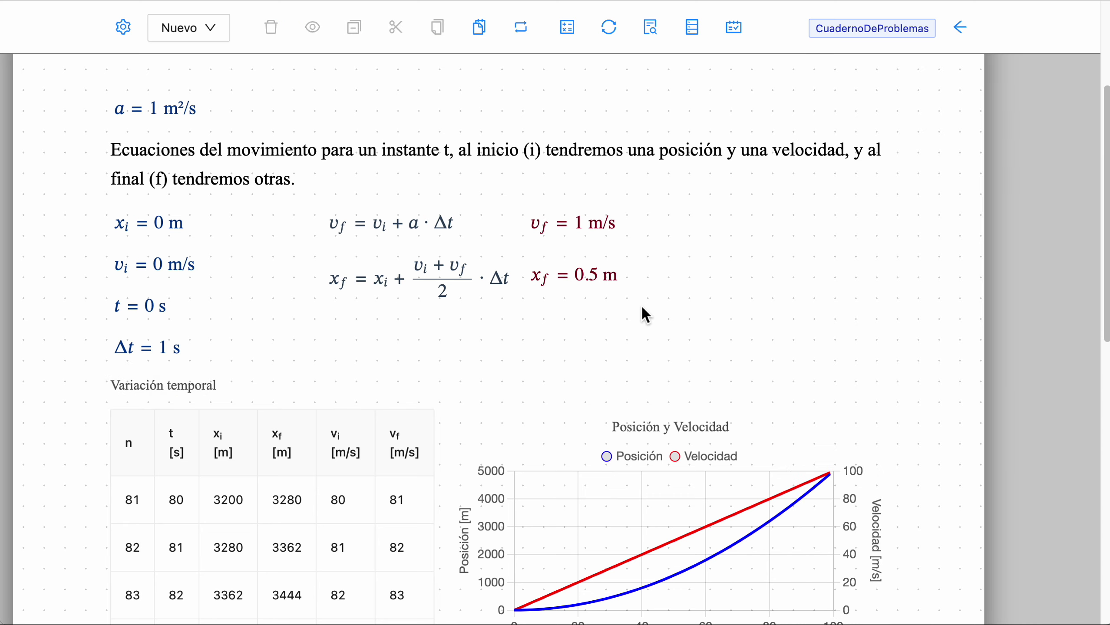